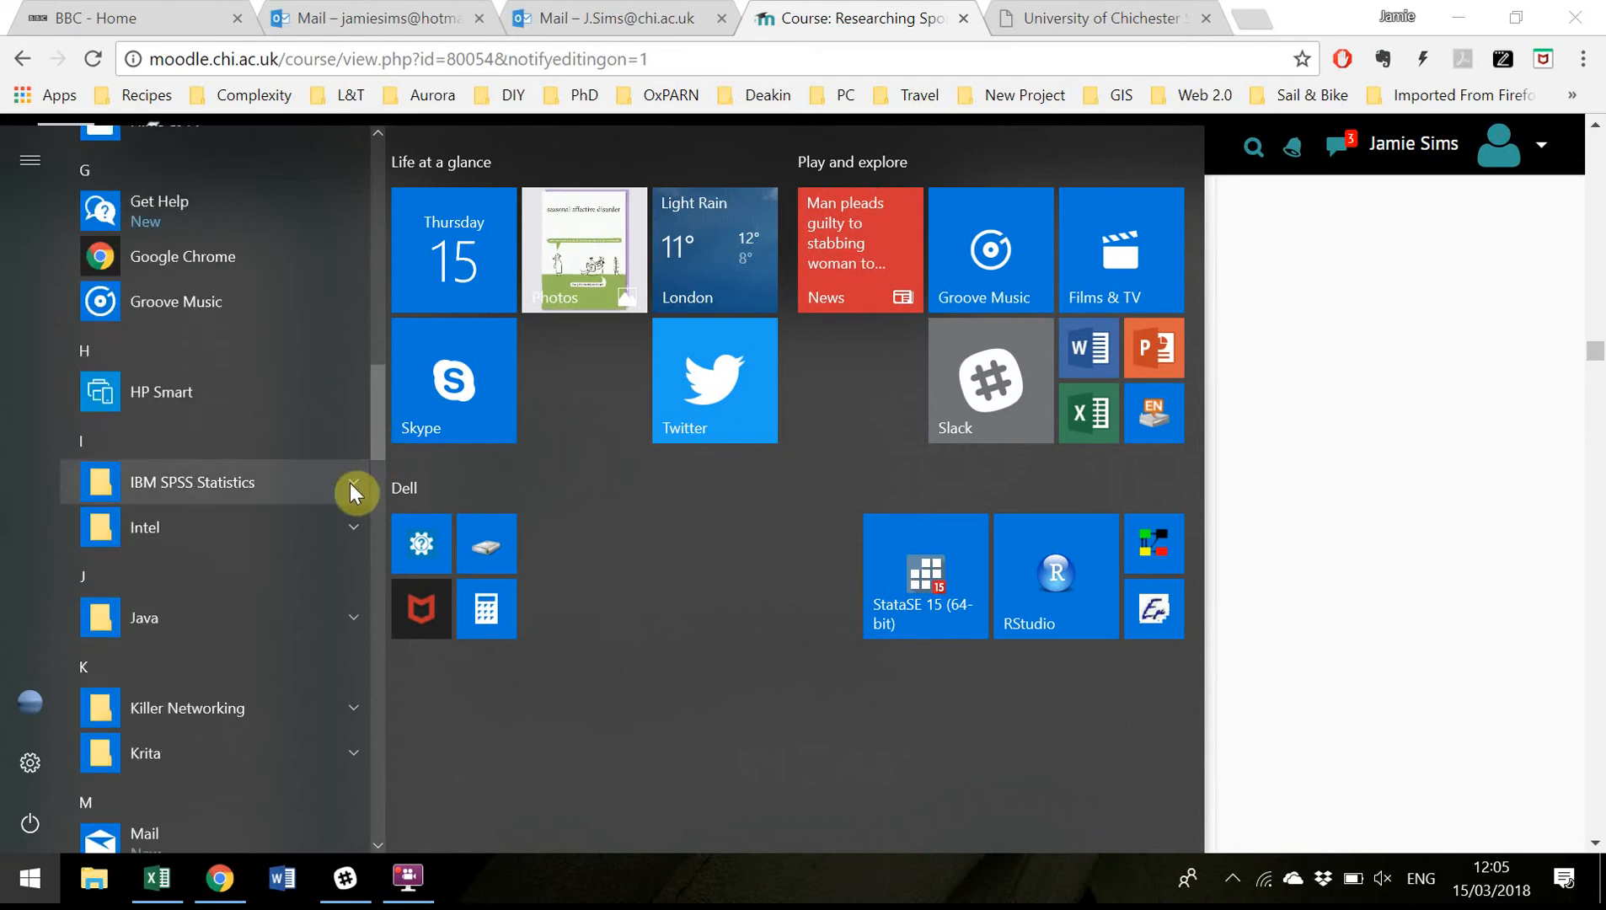
- Launch IBM SPSS Statistics 23 and create a new, empty dataset
left_click(351, 483)
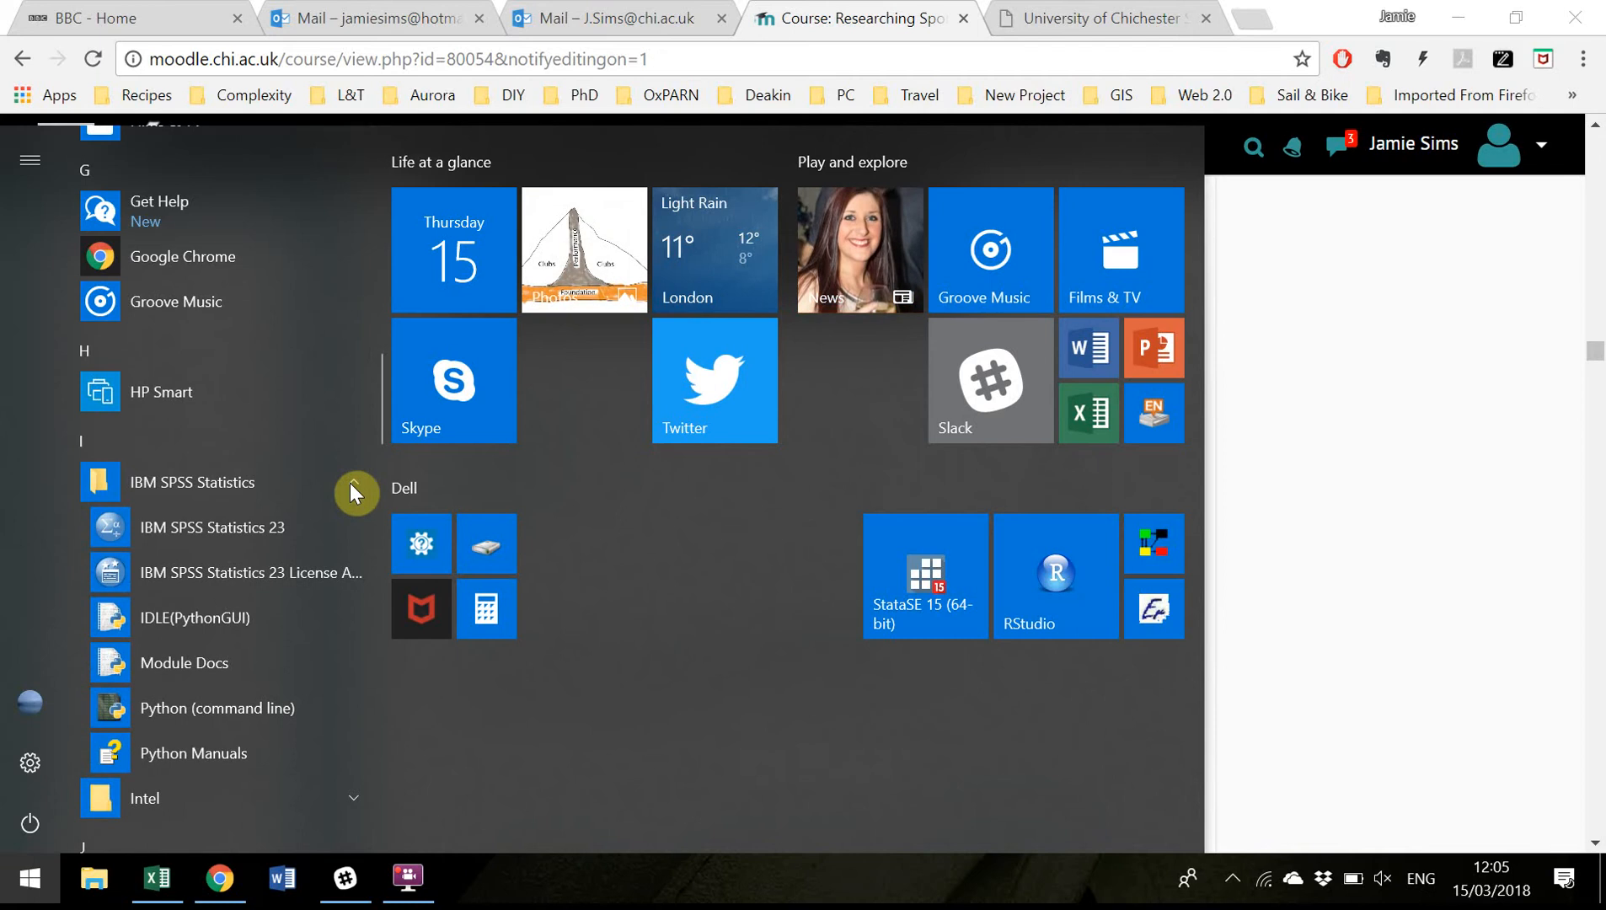
left_click(244, 522)
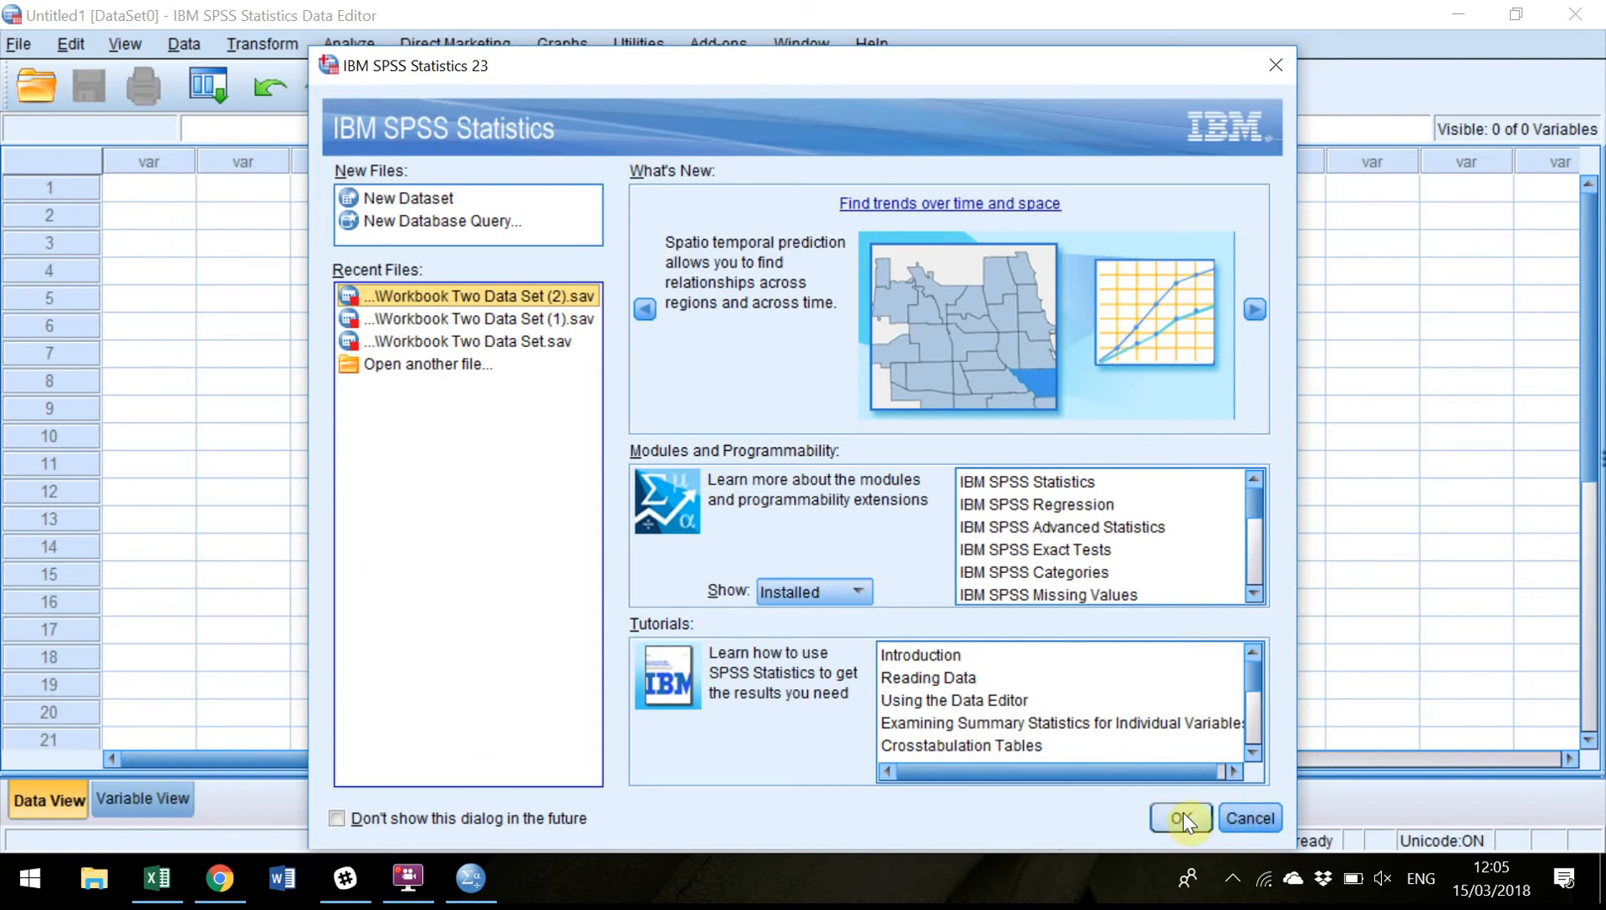
left_click(408, 197)
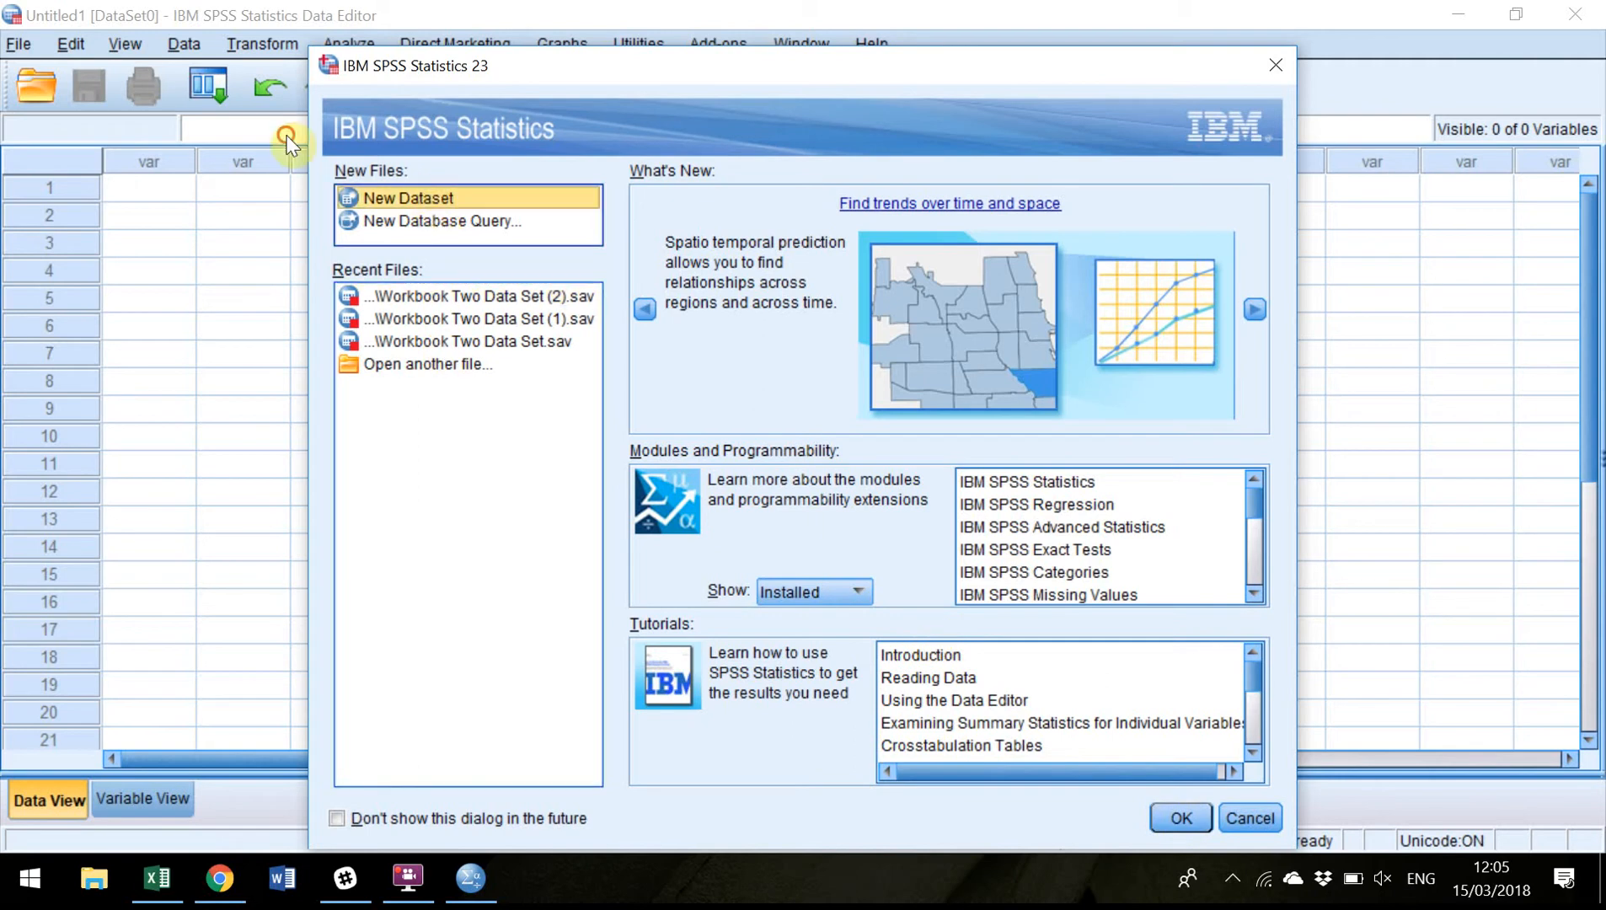
left_click_drag(1179, 818, 792, 543)
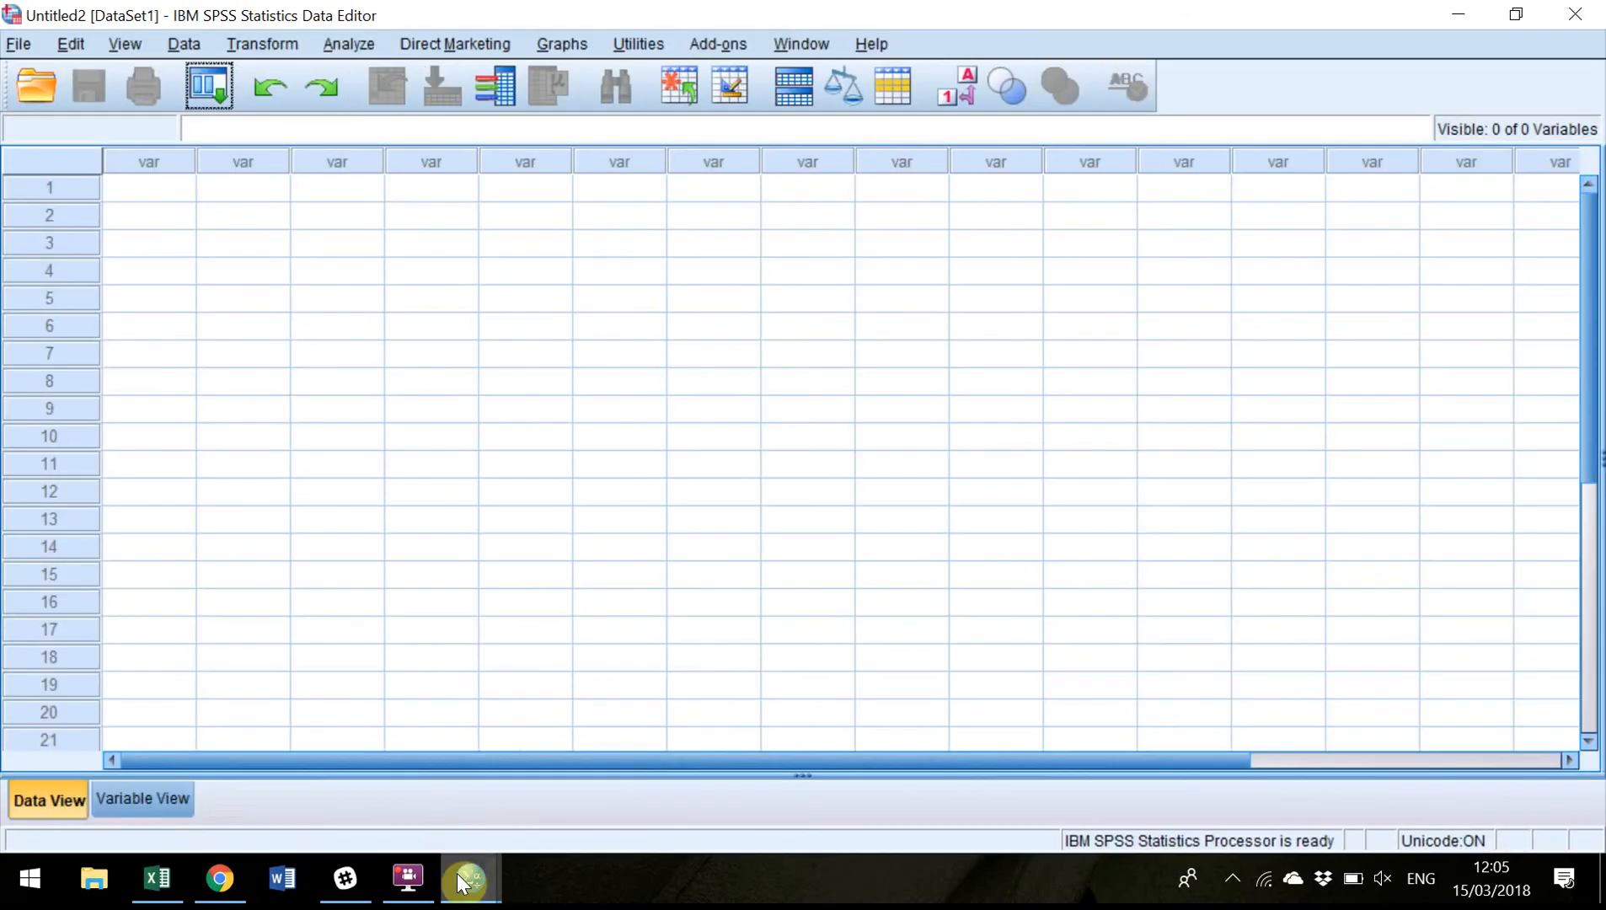
- Look at the SPSS output window, and compare the new dataset's Data View and Variable View
mouse_move(456, 873)
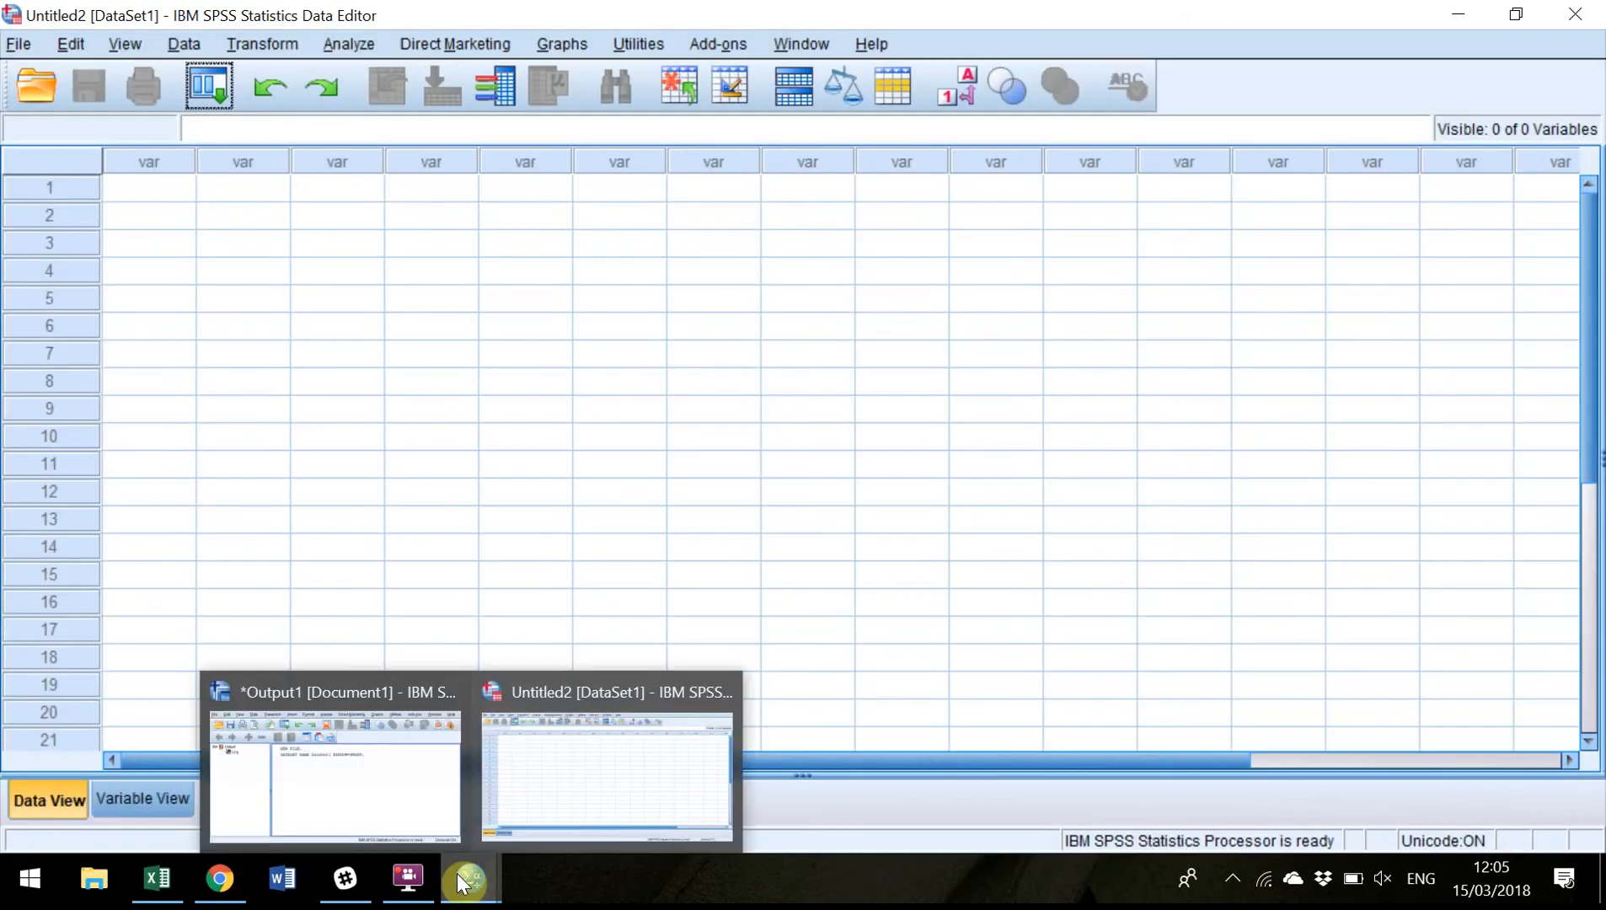
left_click(422, 745)
mouse_move(470, 877)
left_click(618, 770)
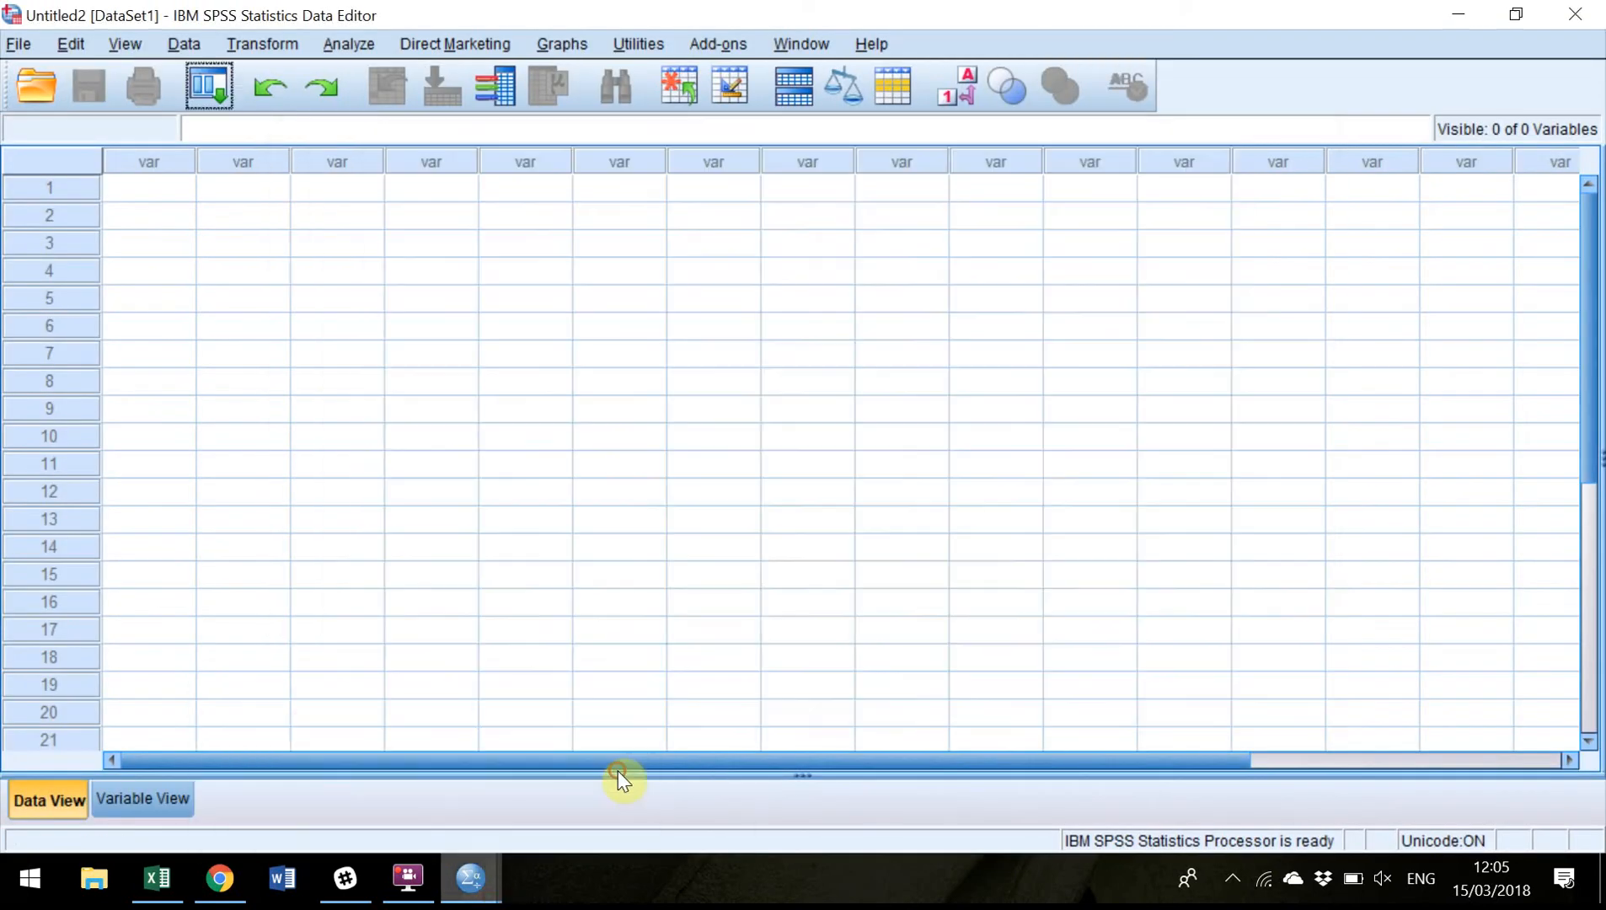
left_click(171, 801)
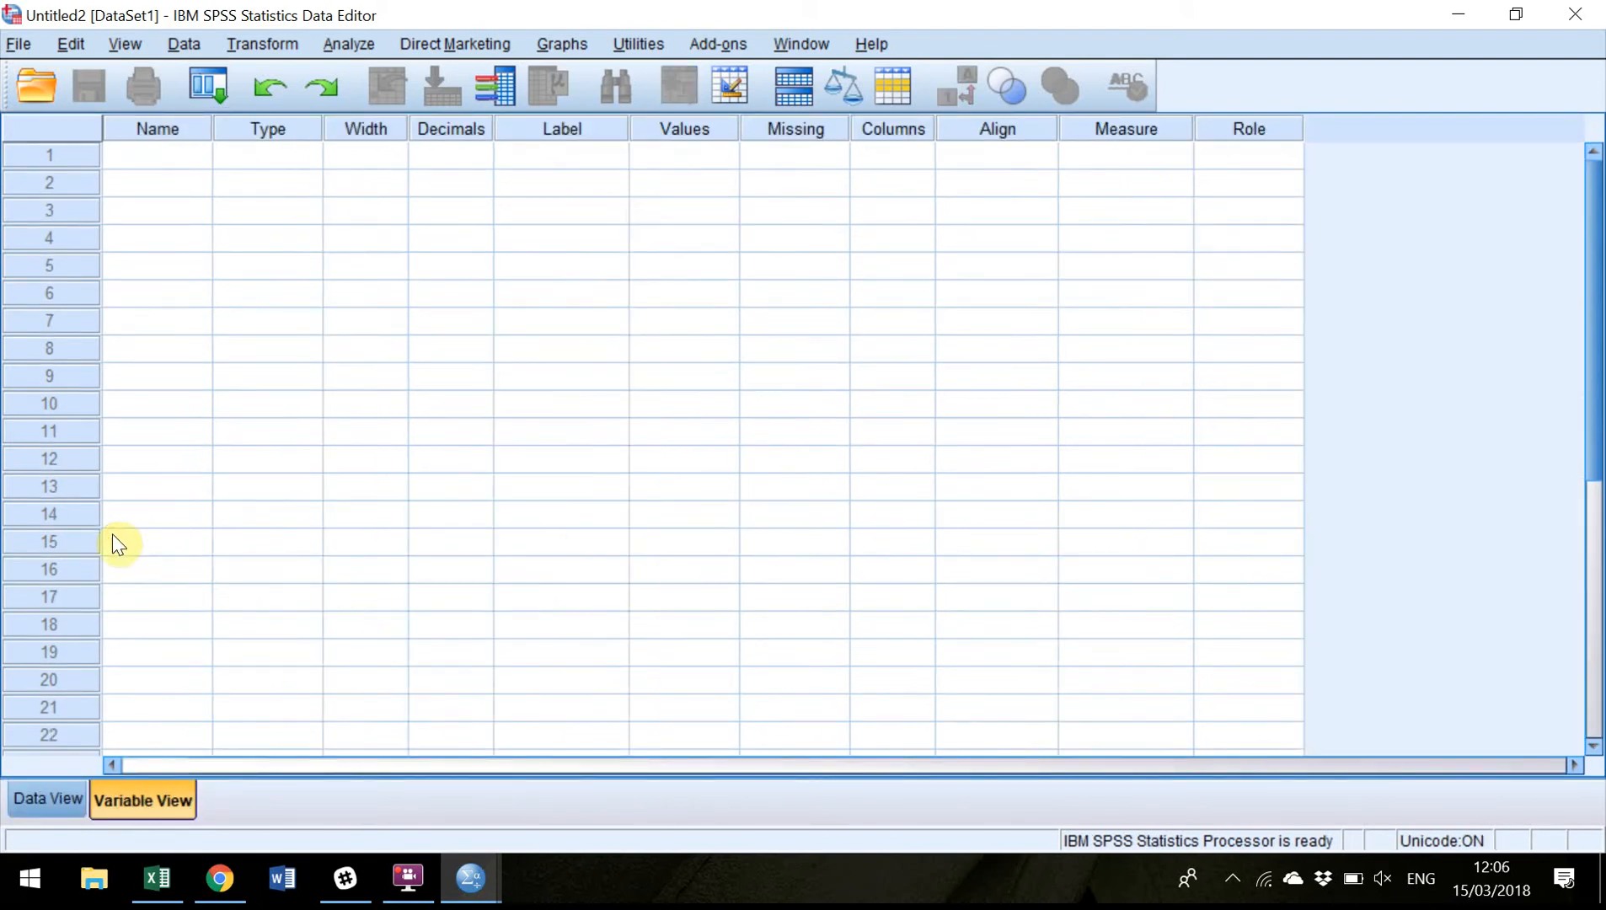
left_click(64, 805)
left_click(142, 801)
- Compare the practice seminar dataset in Excel with the empty SPSS variable list and output window
left_click(159, 879)
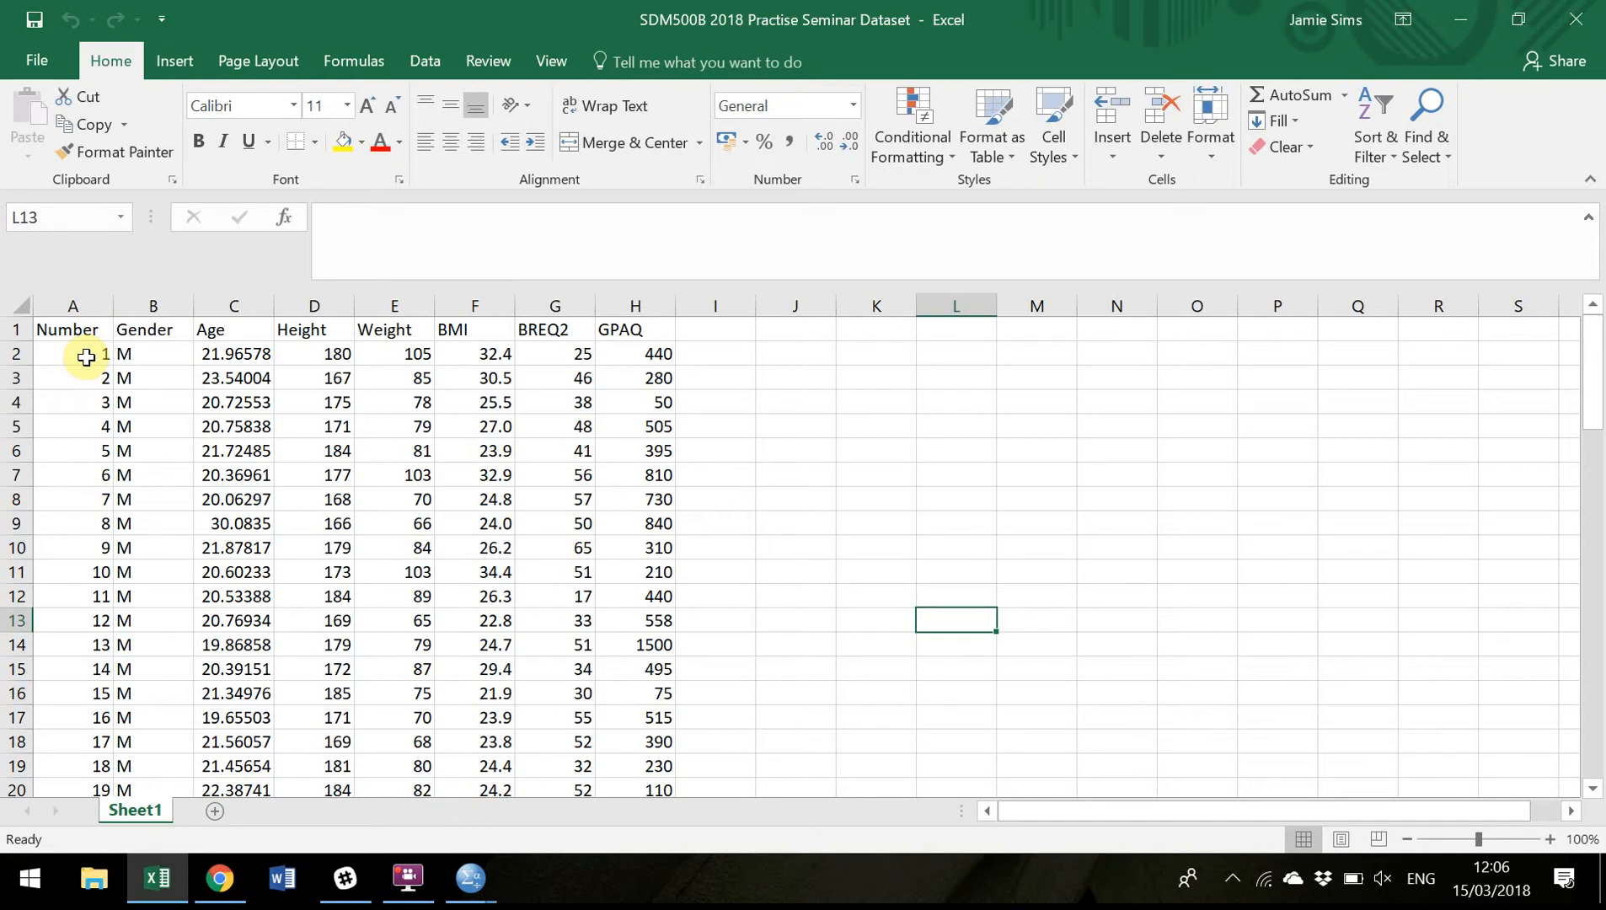
left_click(495, 872)
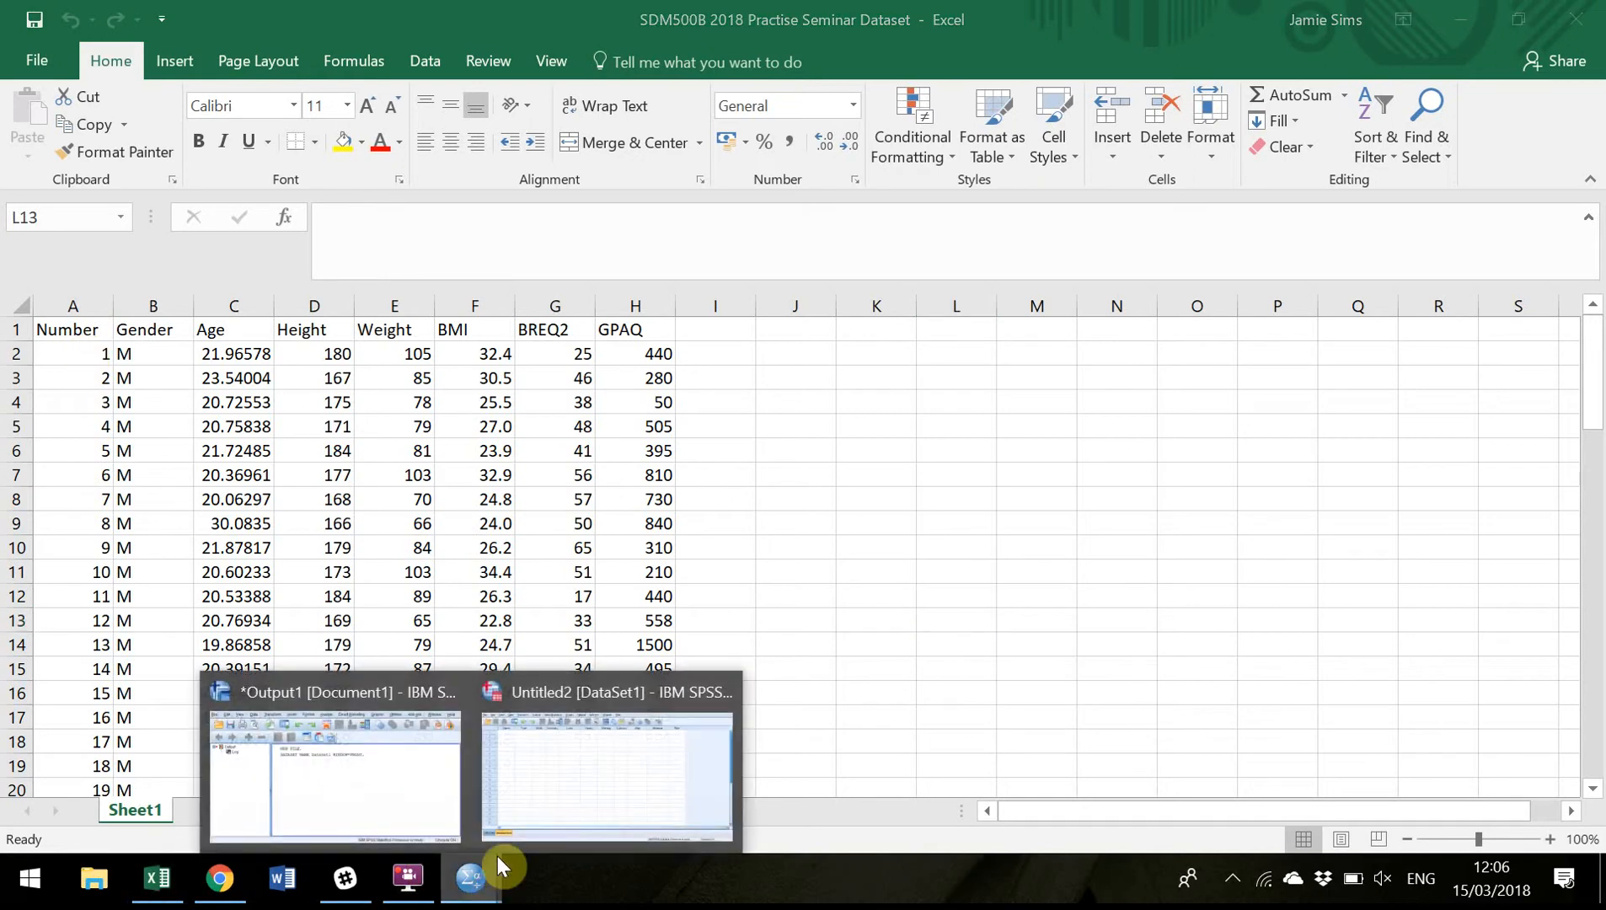
left_click(575, 797)
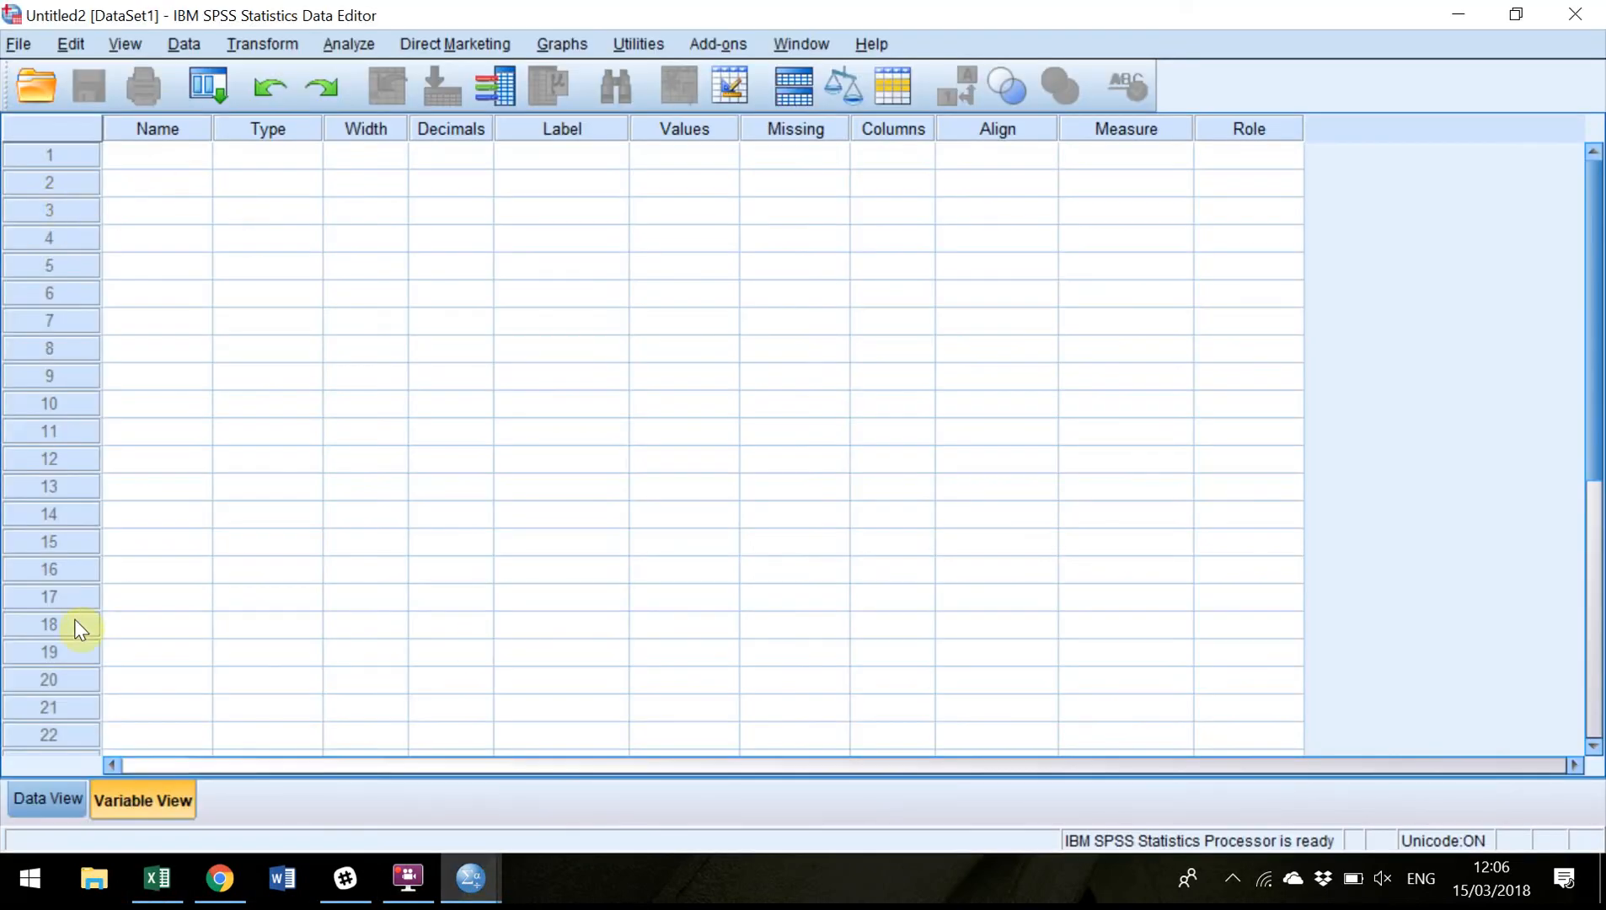
left_click(473, 886)
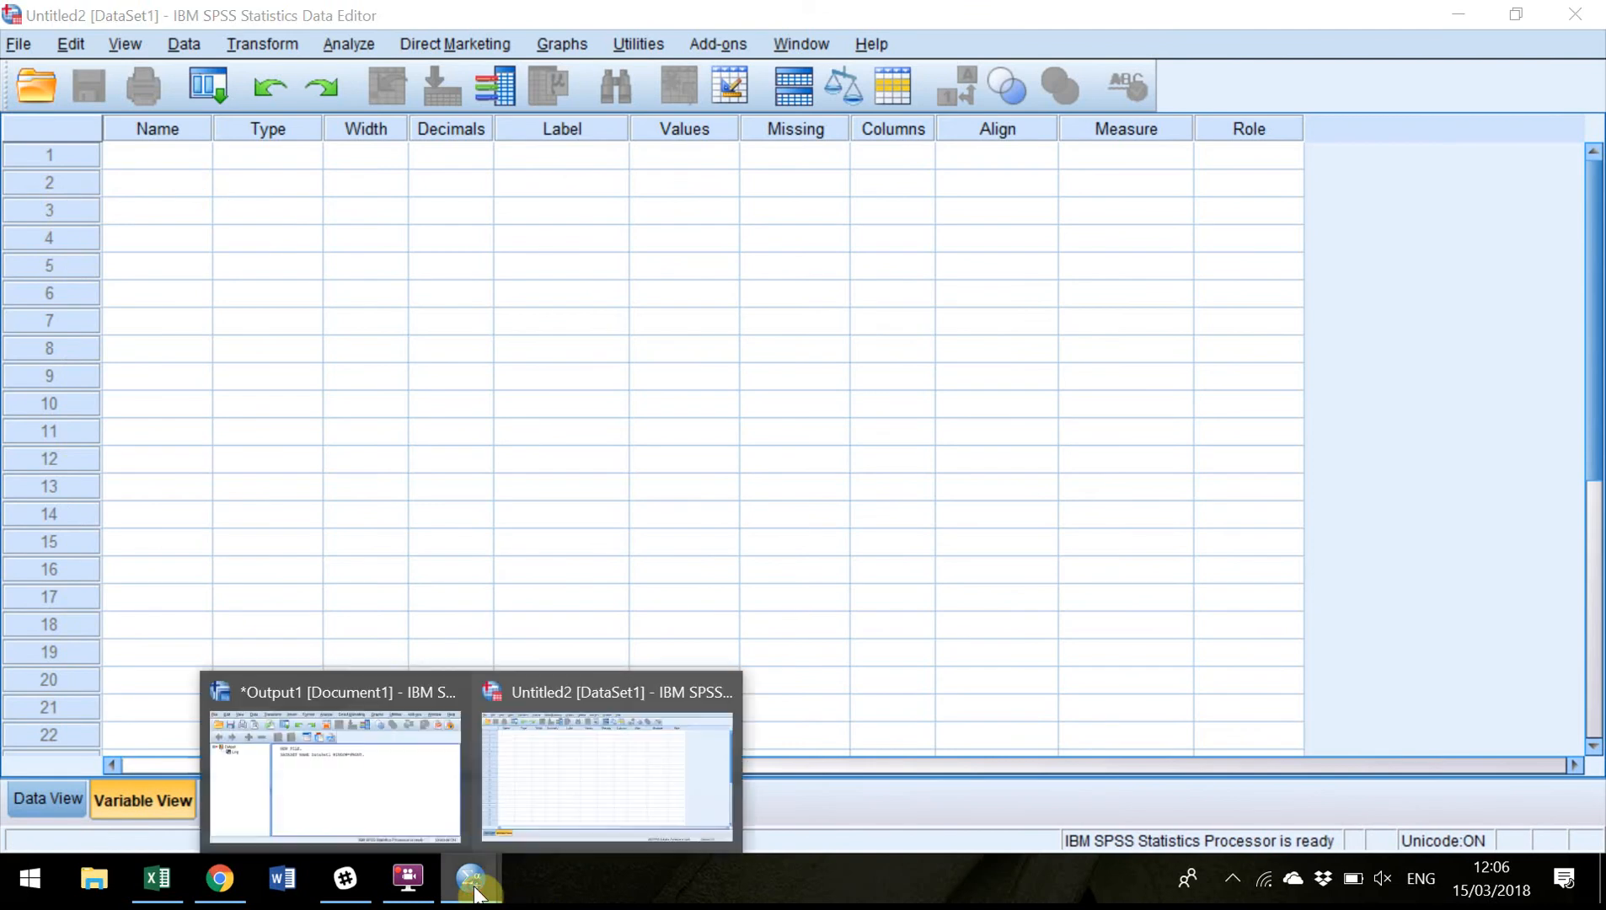
mouse_move(389, 755)
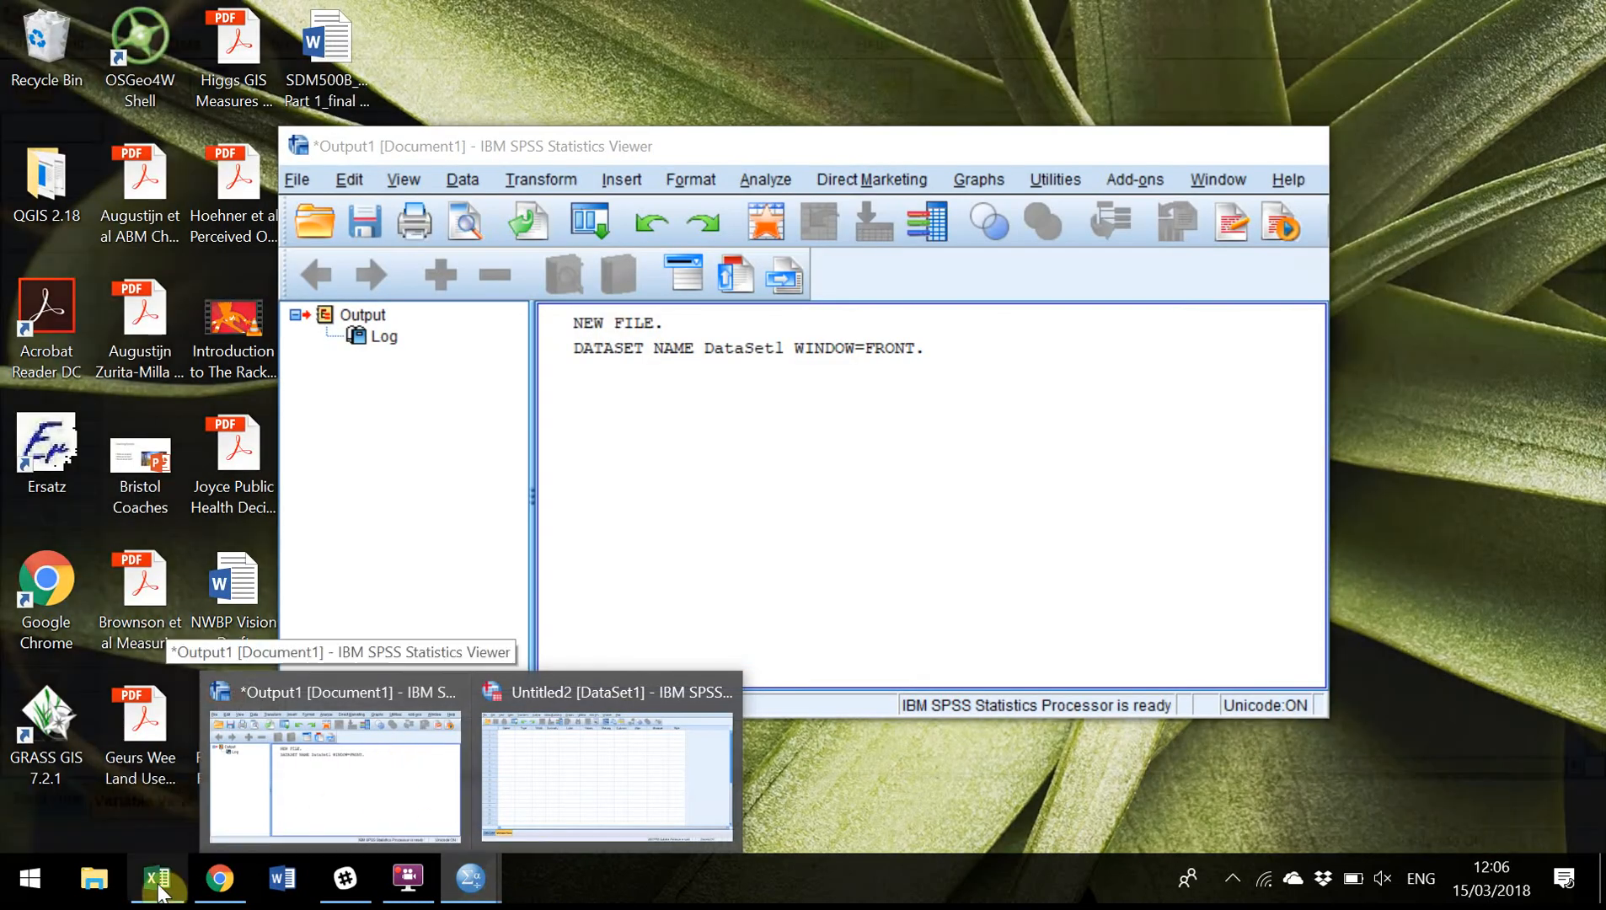
- Switch to the Excel dataset and insert a column before Age with the header Gender_Code
left_click(159, 891)
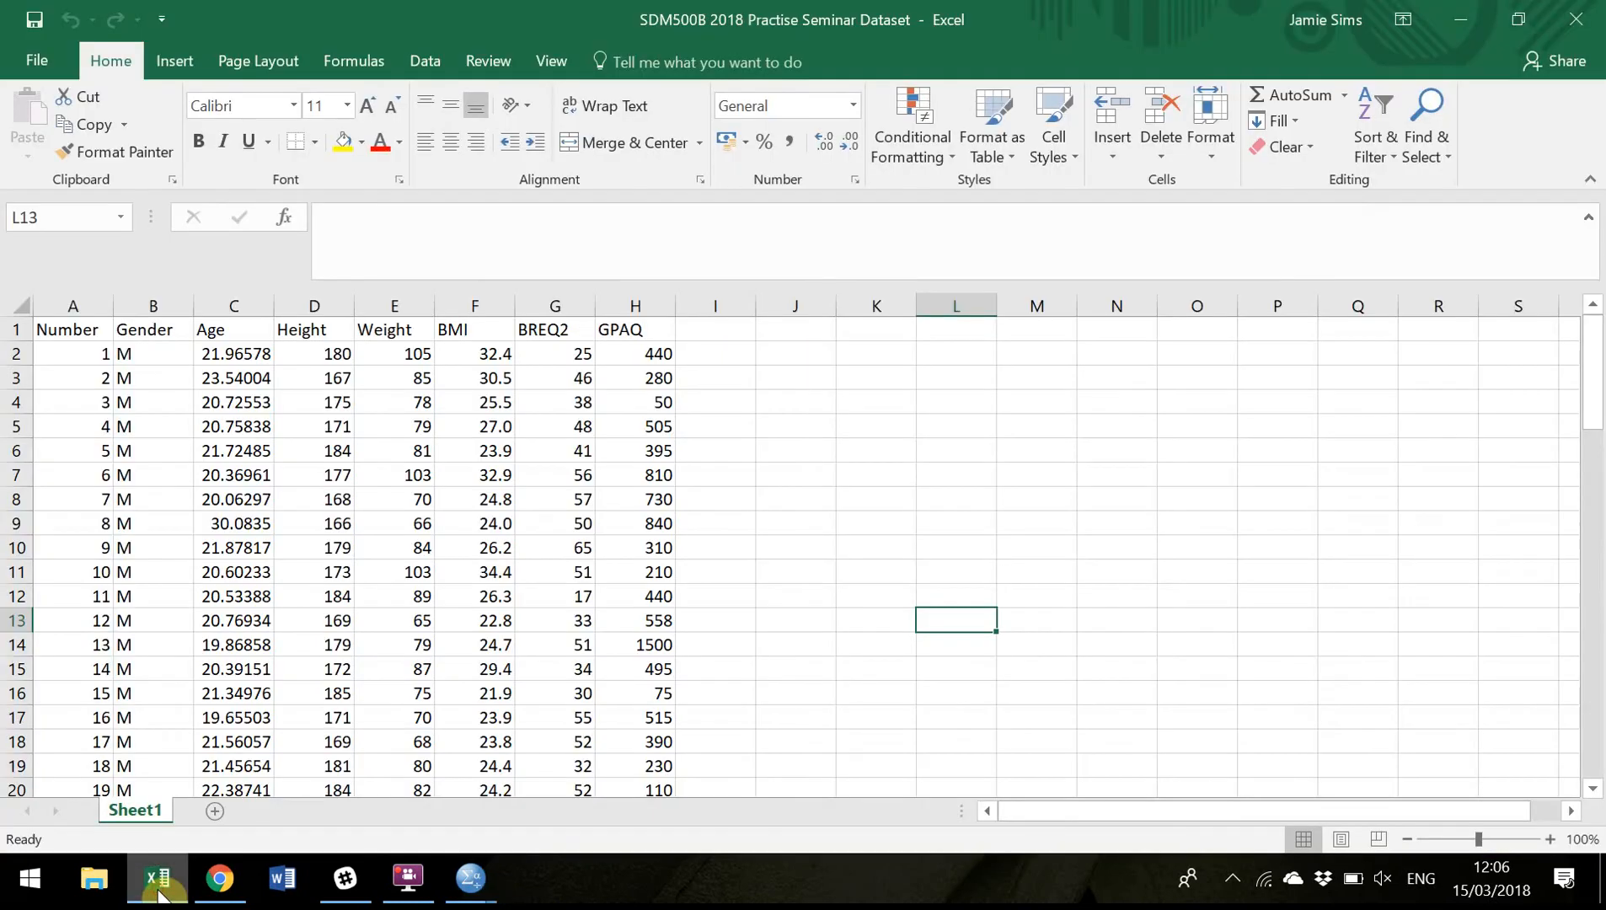
right_click(238, 300)
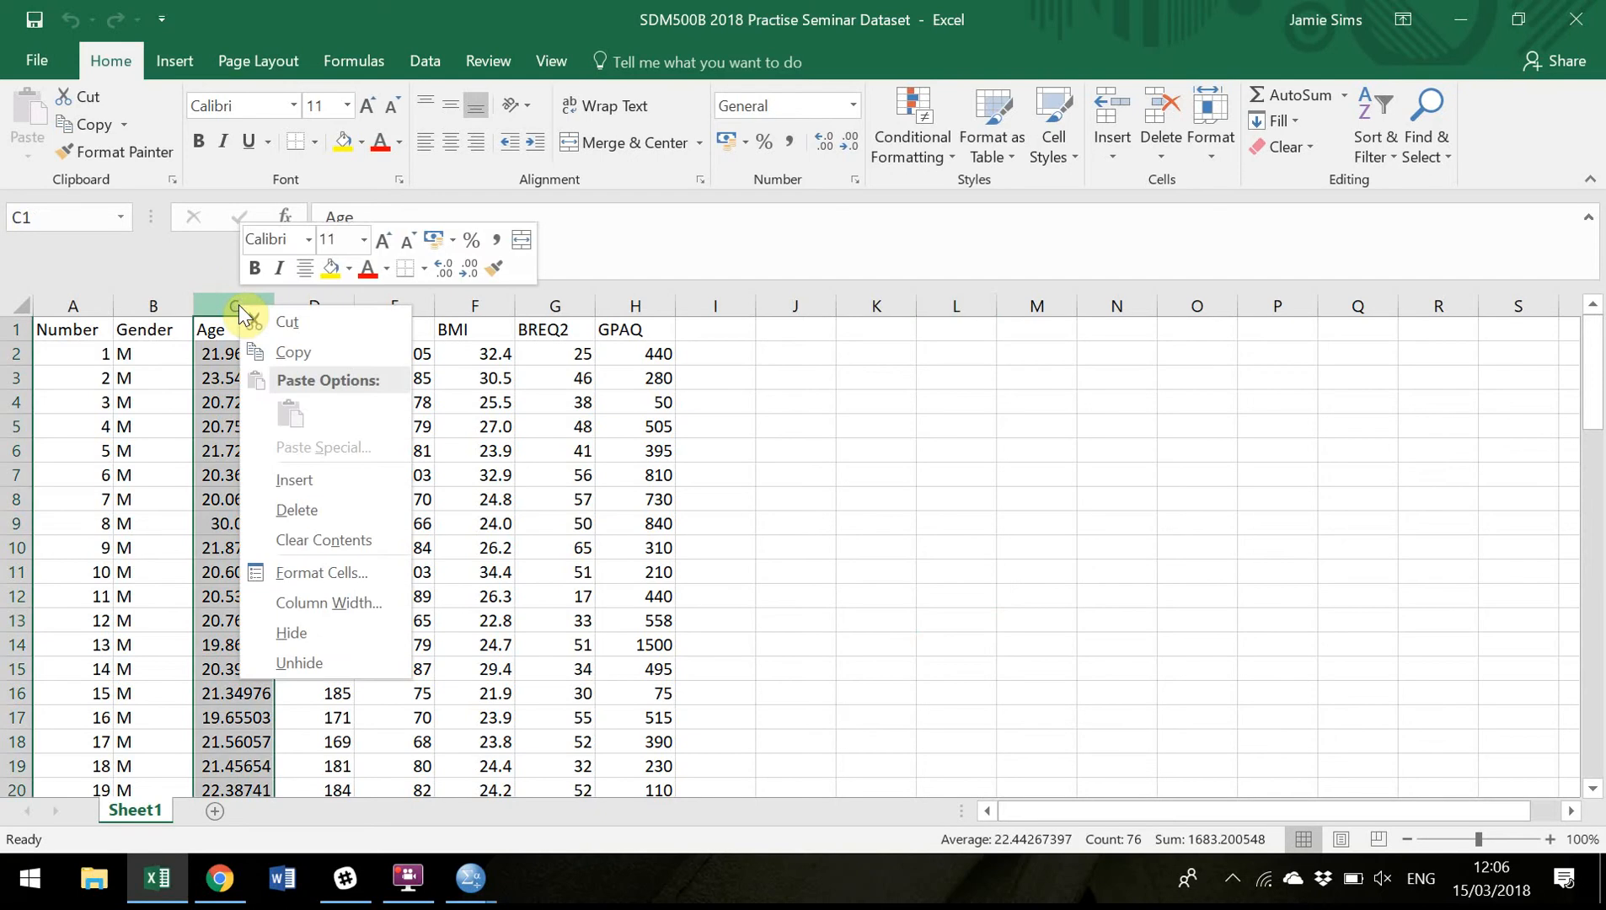
left_click(310, 487)
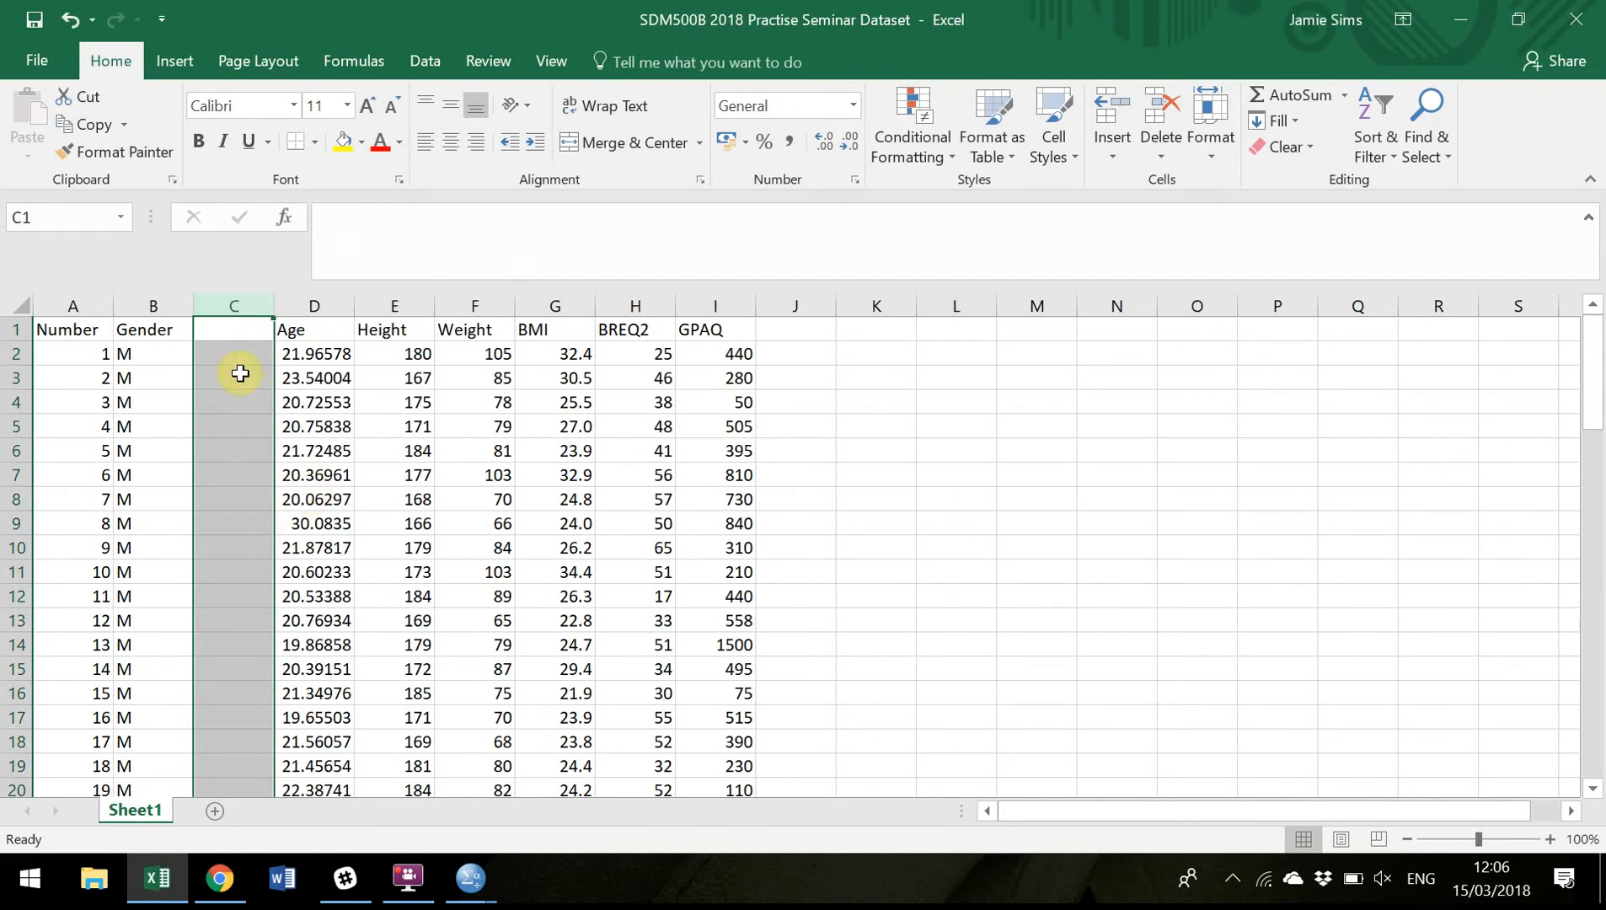
left_click(224, 336)
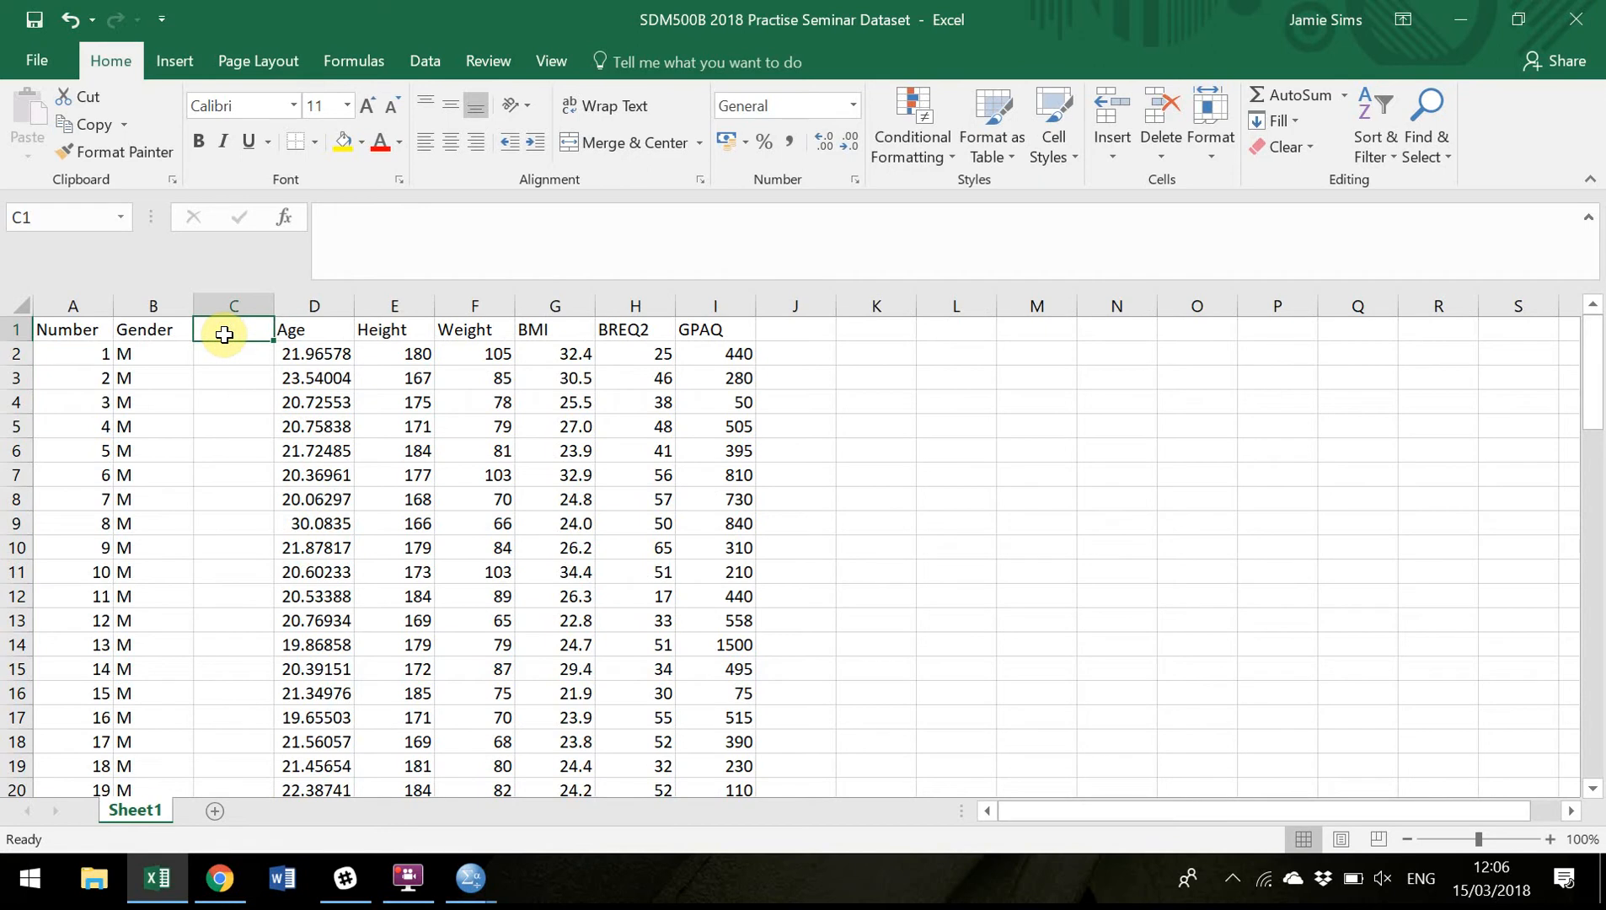
type("Ge")
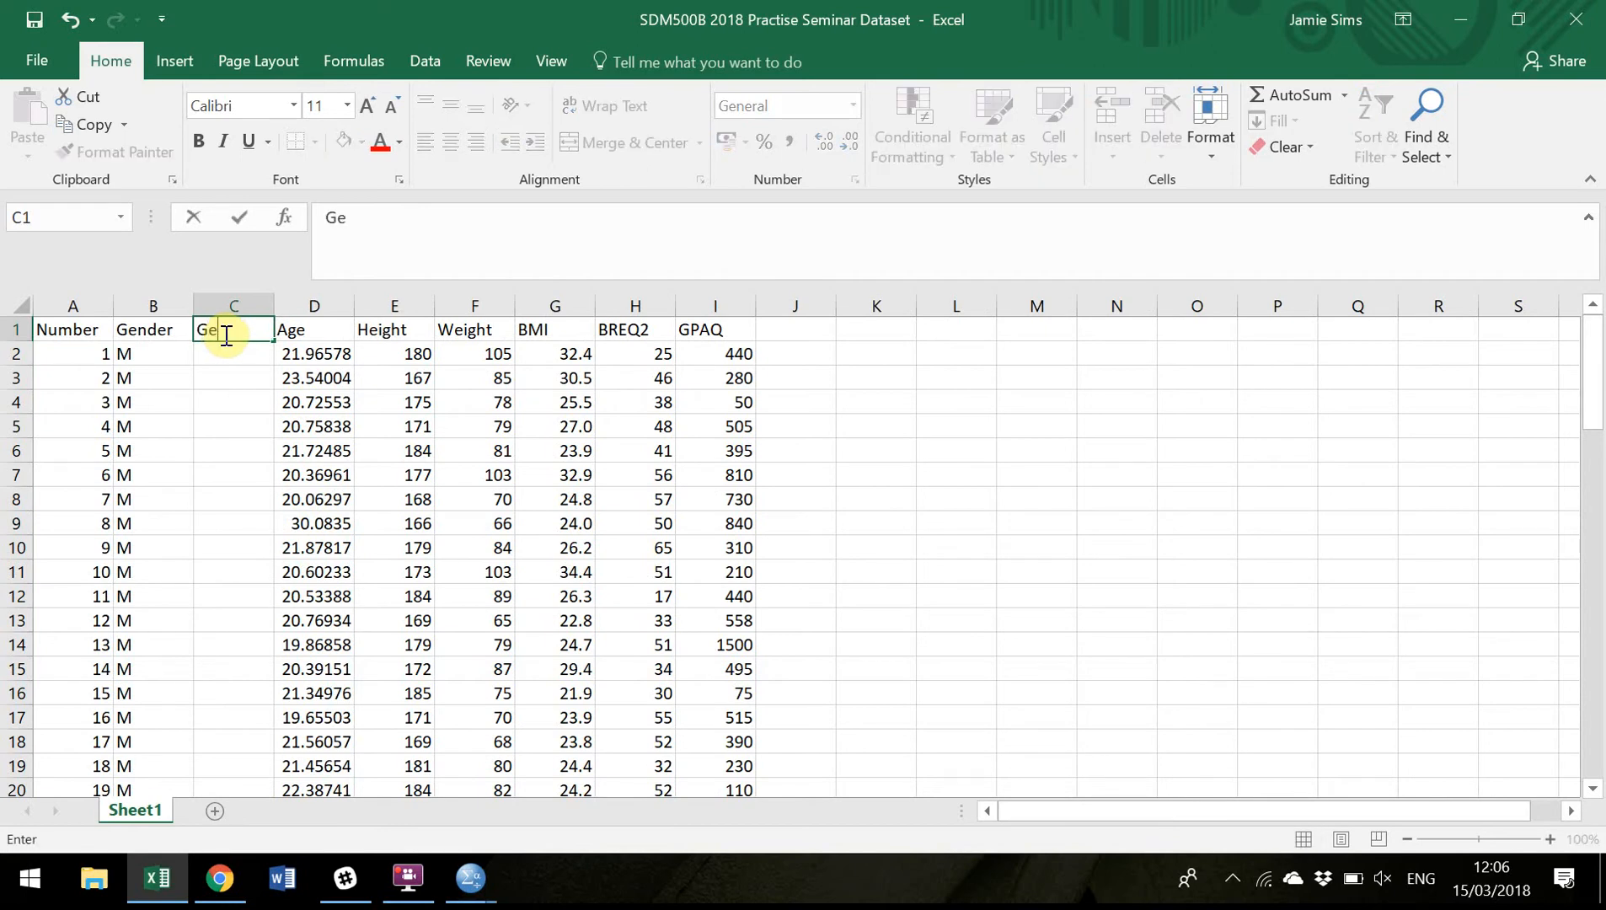
type("nder_Code")
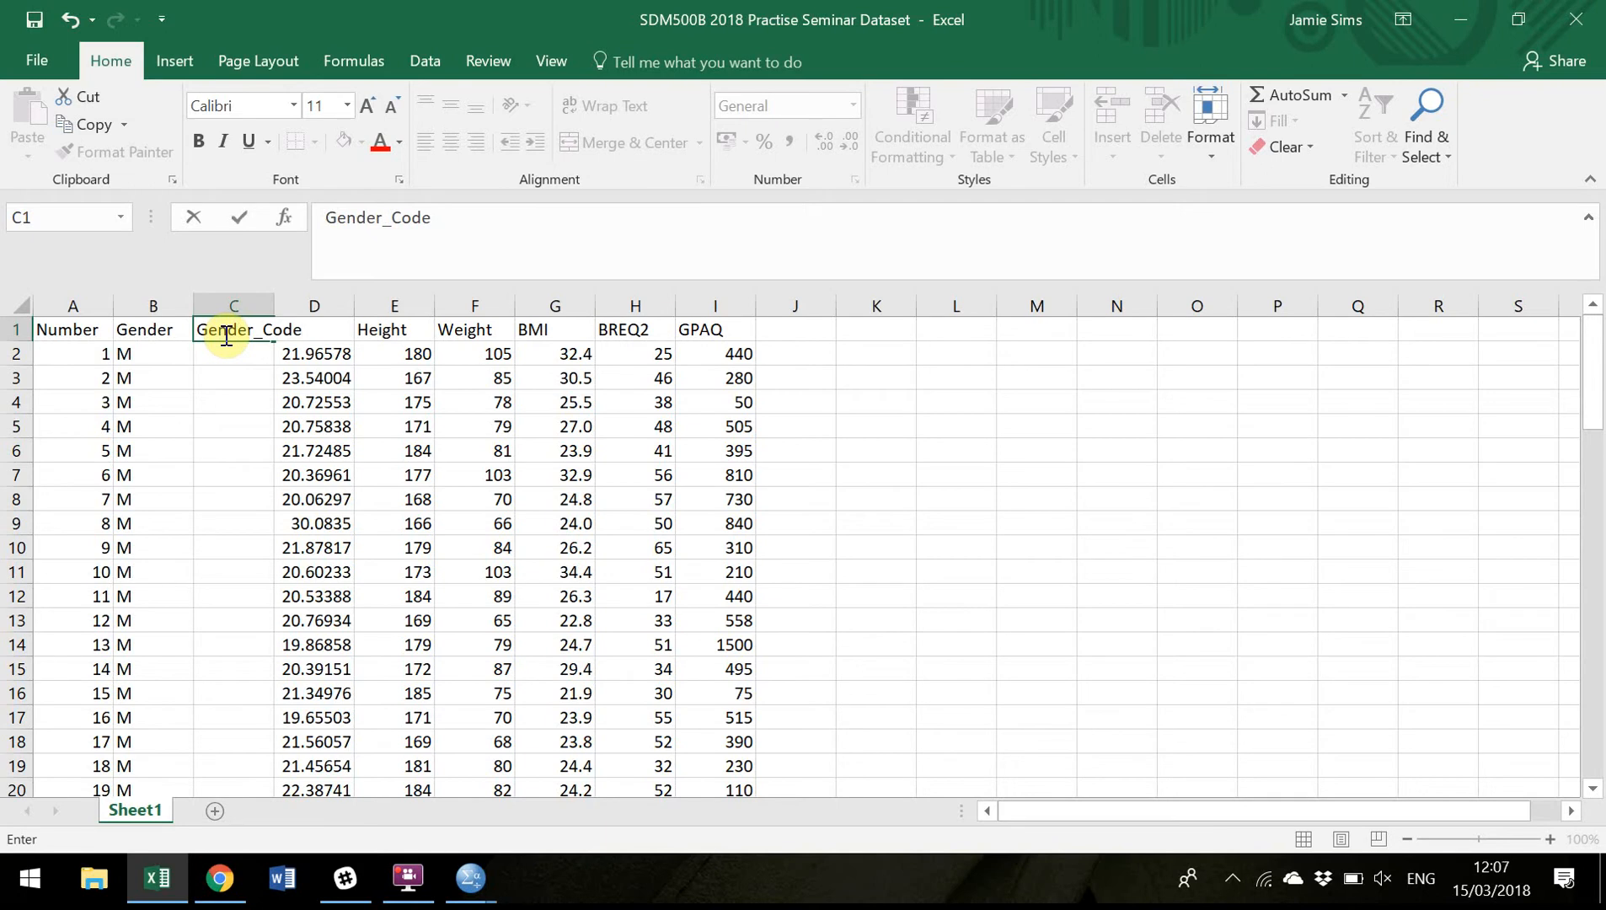
key("Return")
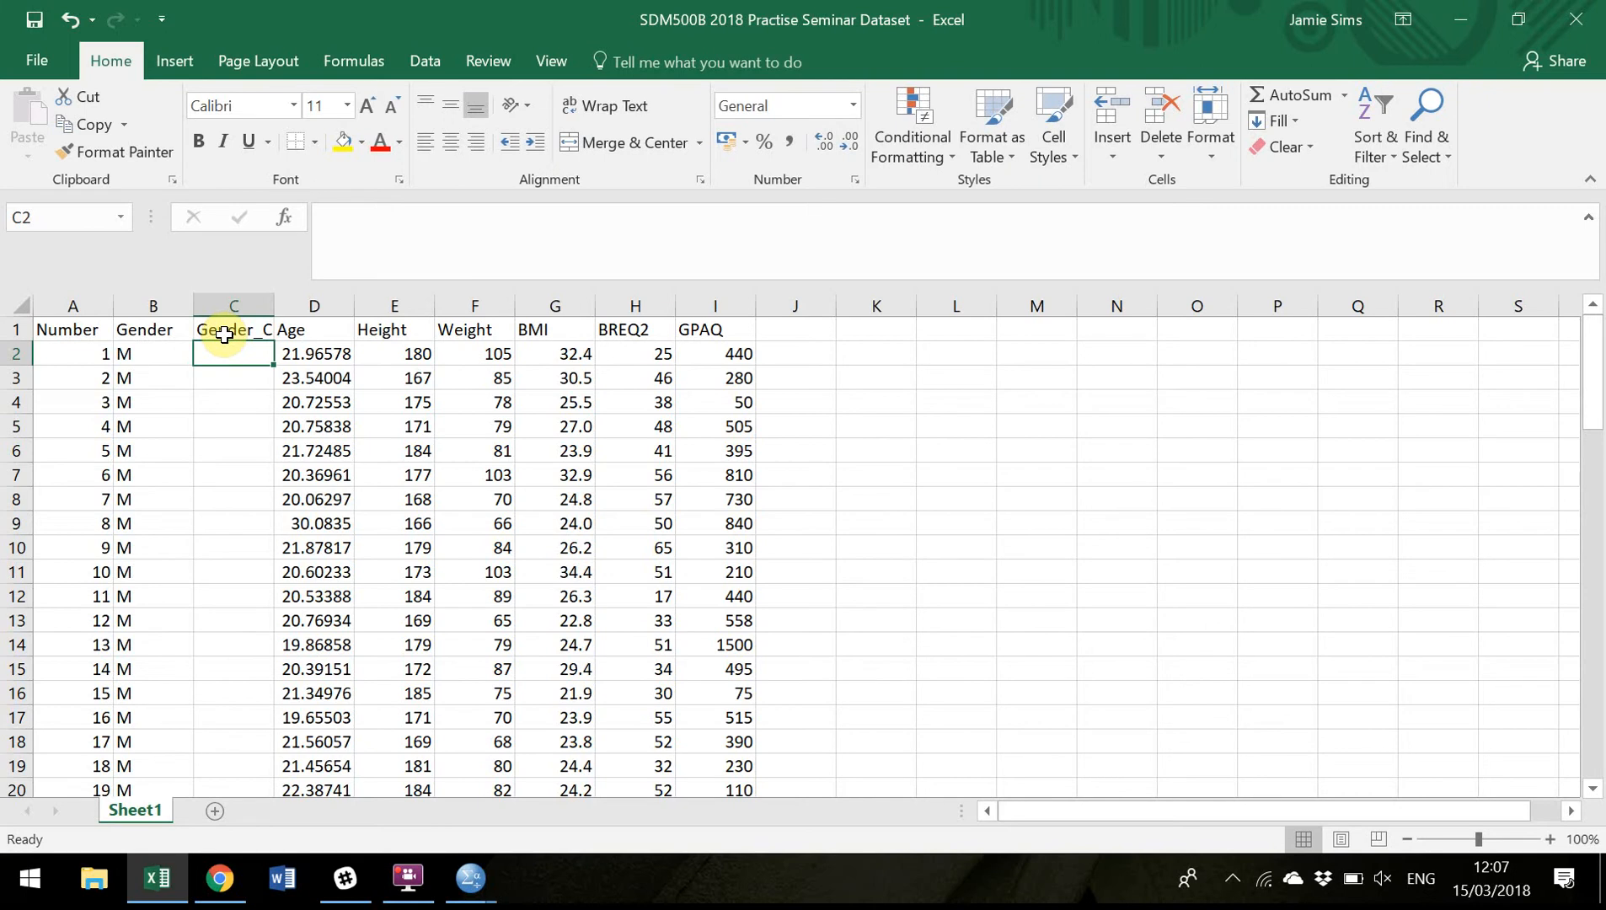
- Enter the formula =IF(B2="M",0,1) in C2 to code gender numerically
type("=")
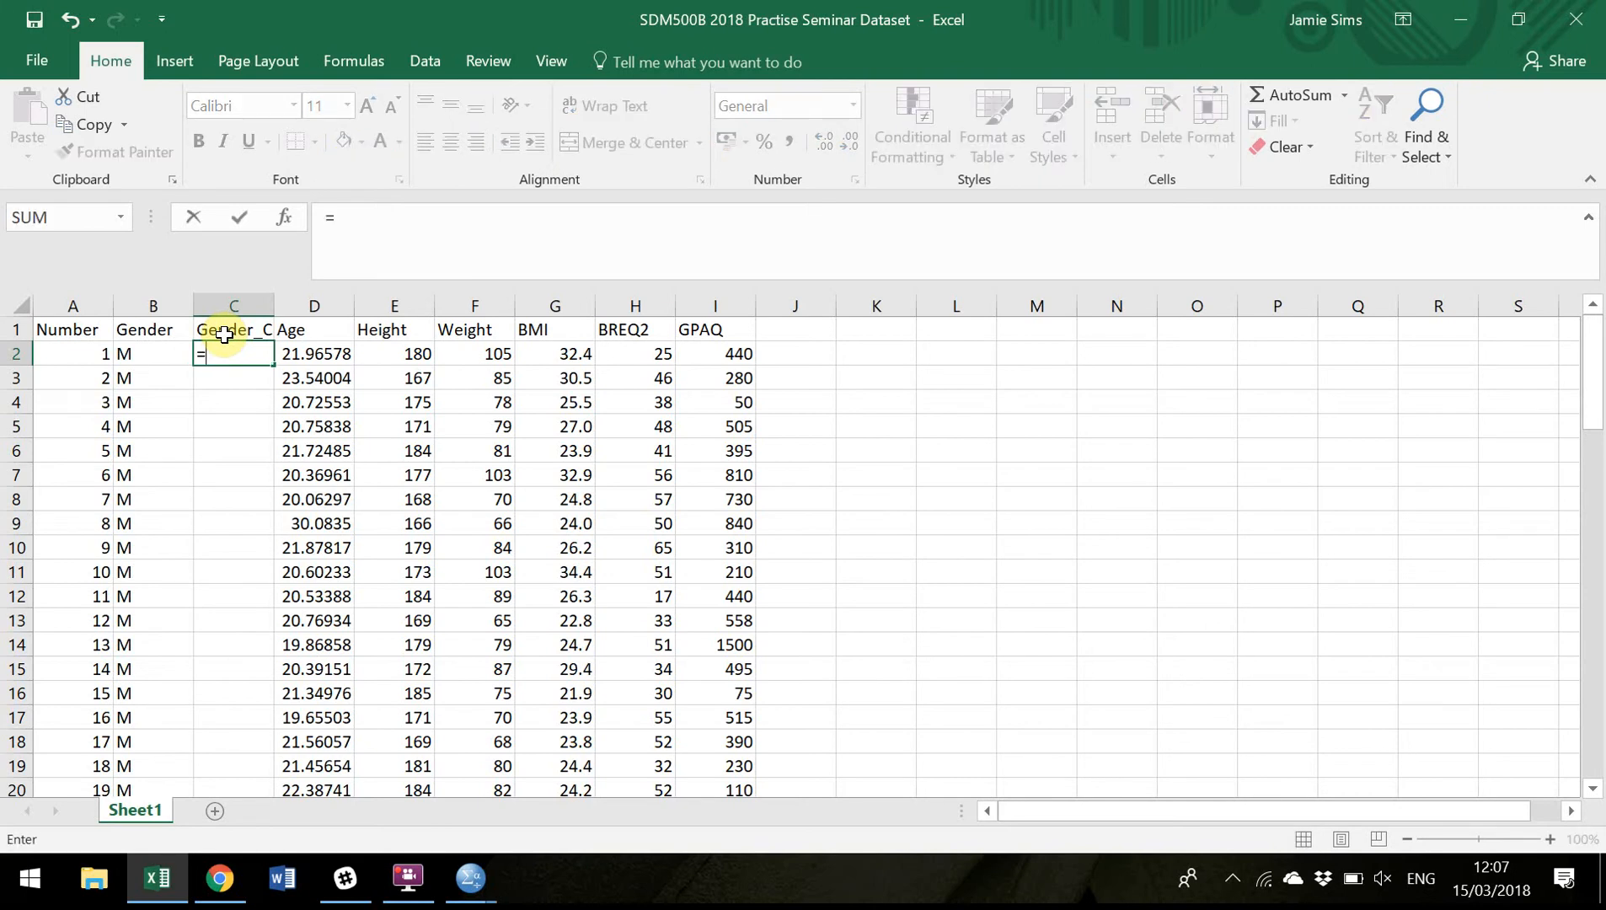
type("IF(")
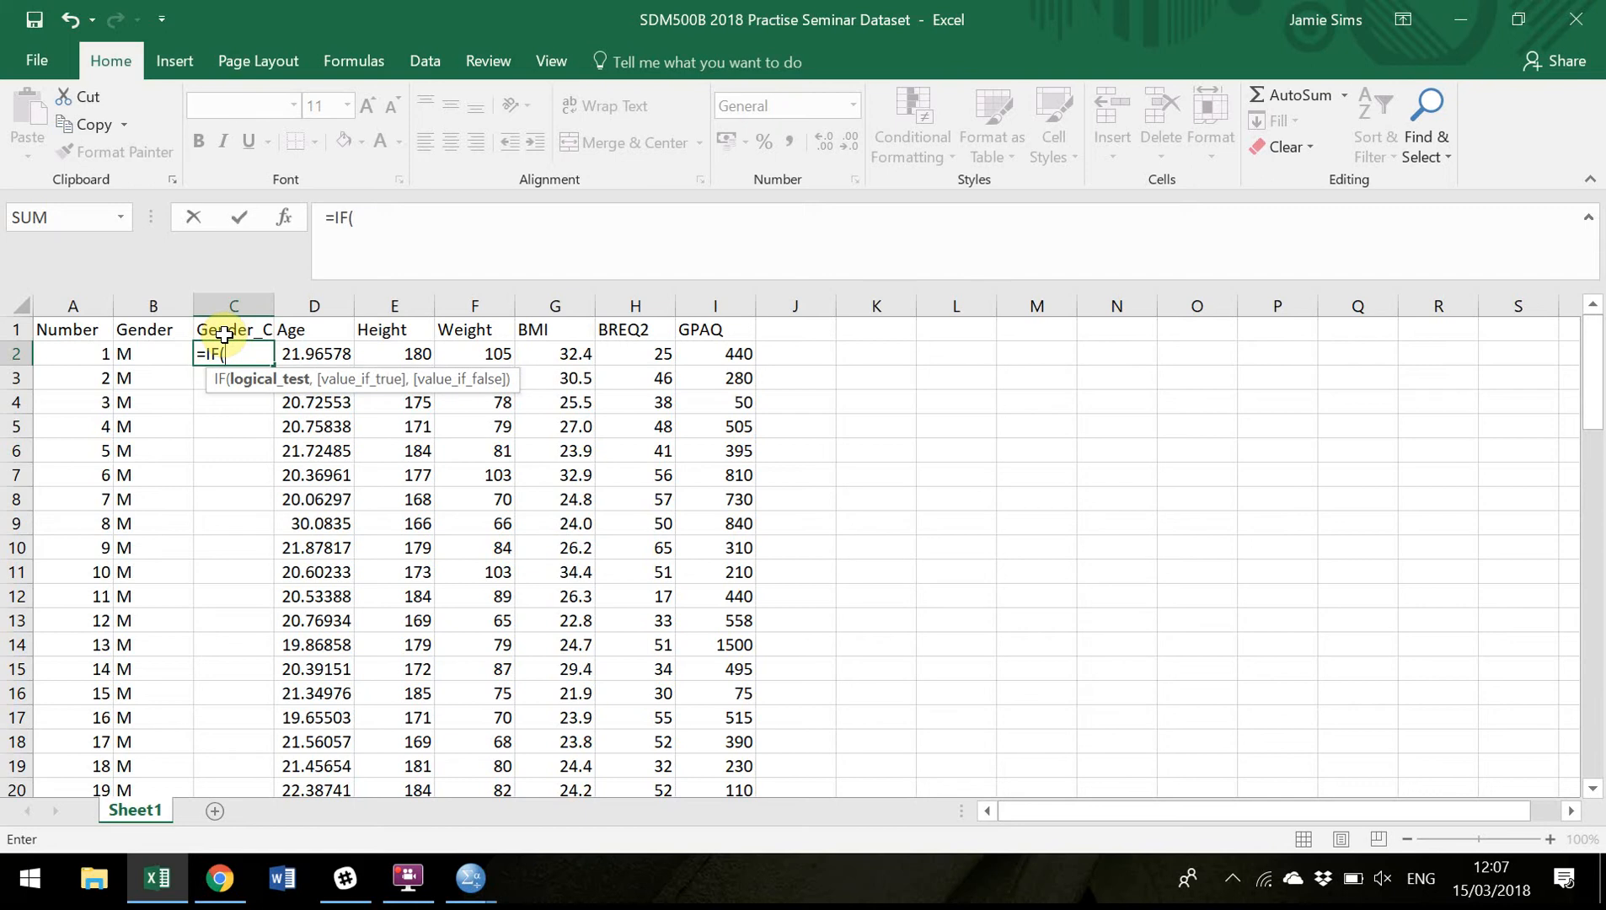
left_click(141, 357)
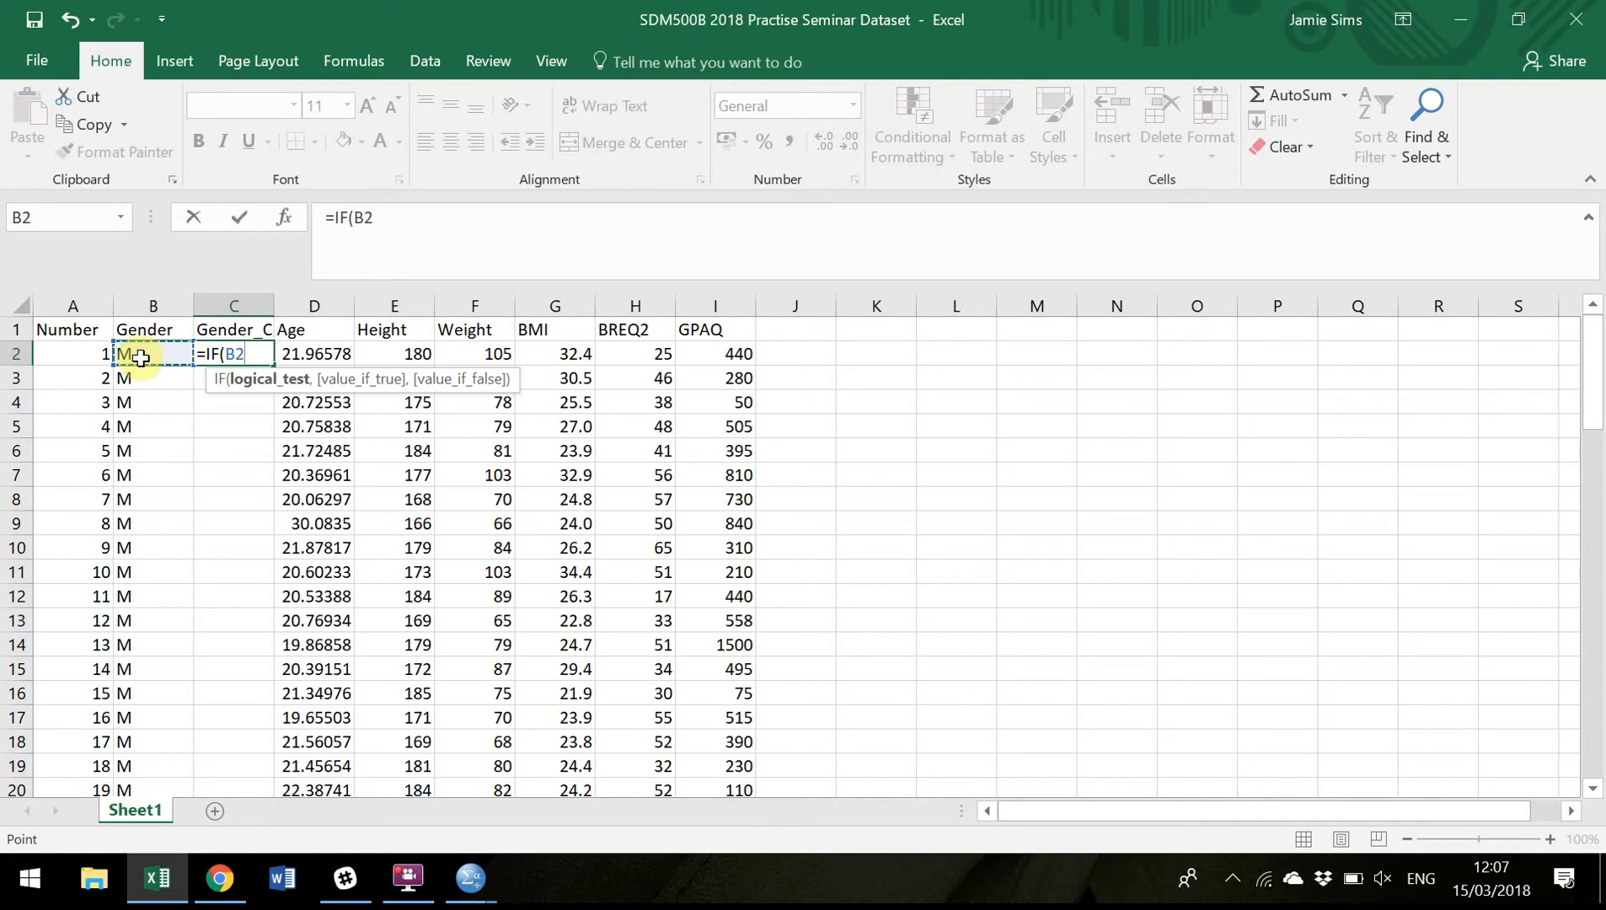
type("=\"M\"")
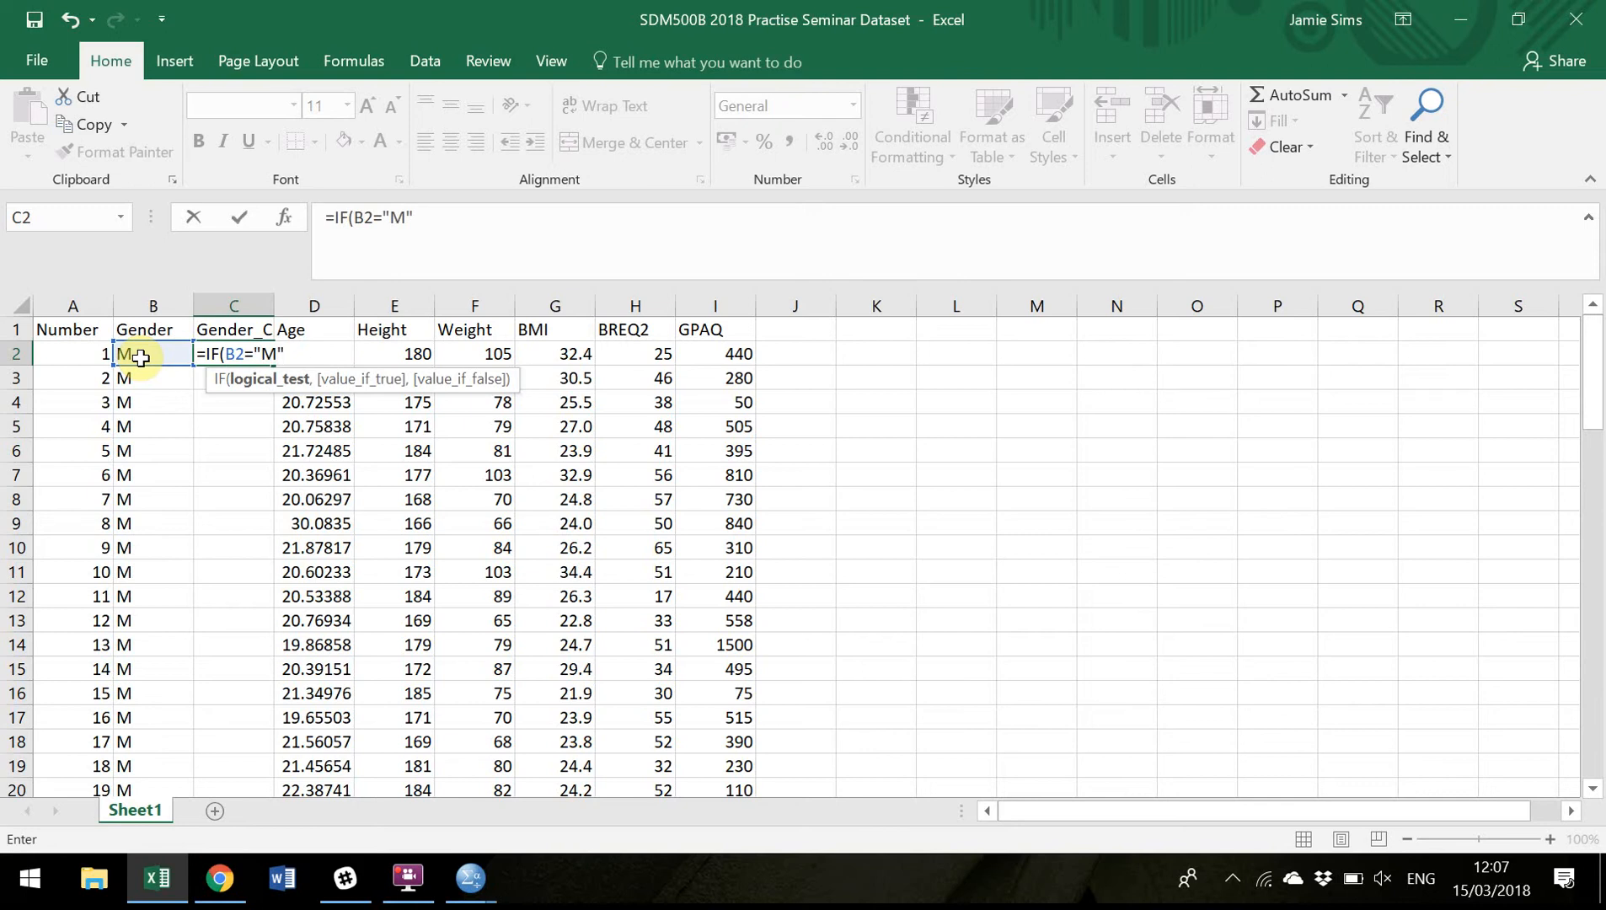
type(",")
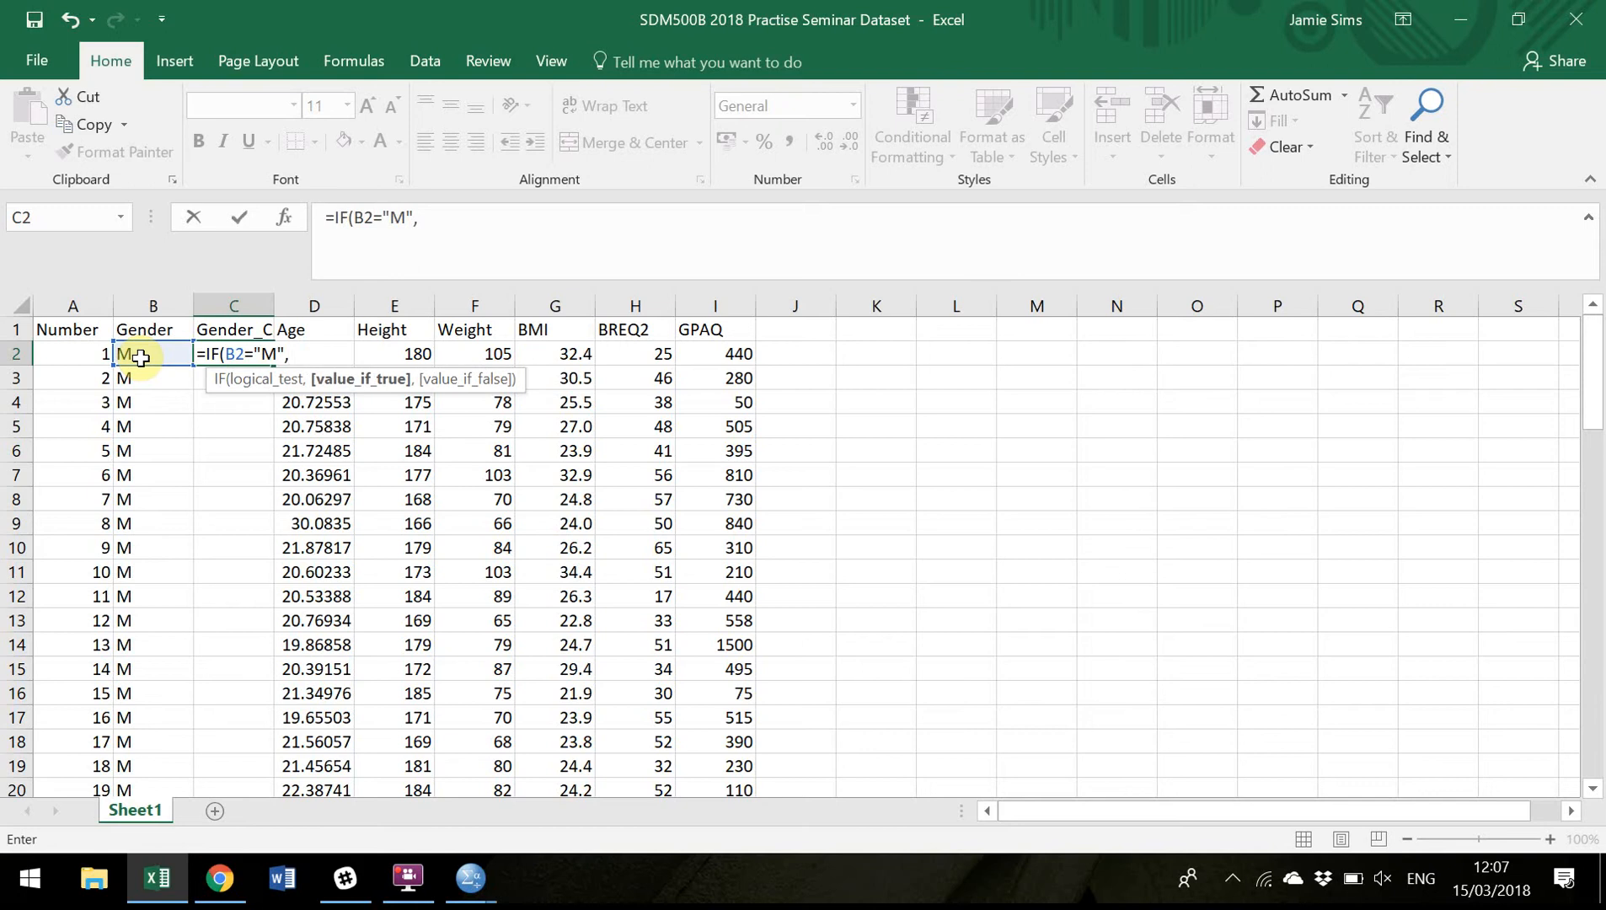
type("0,")
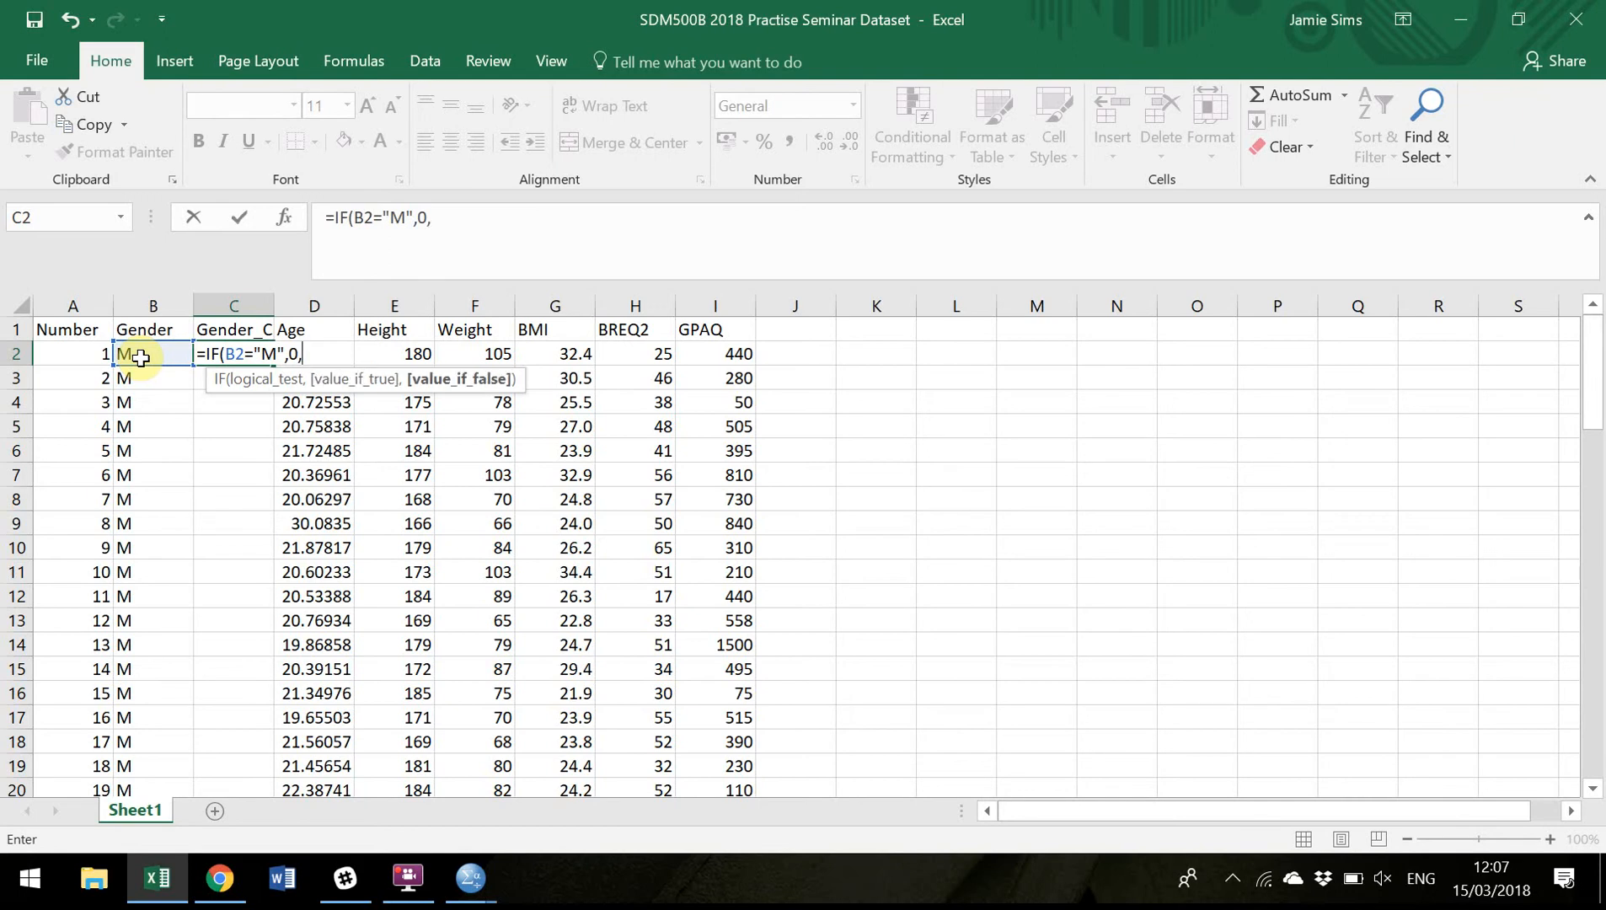
type("1)")
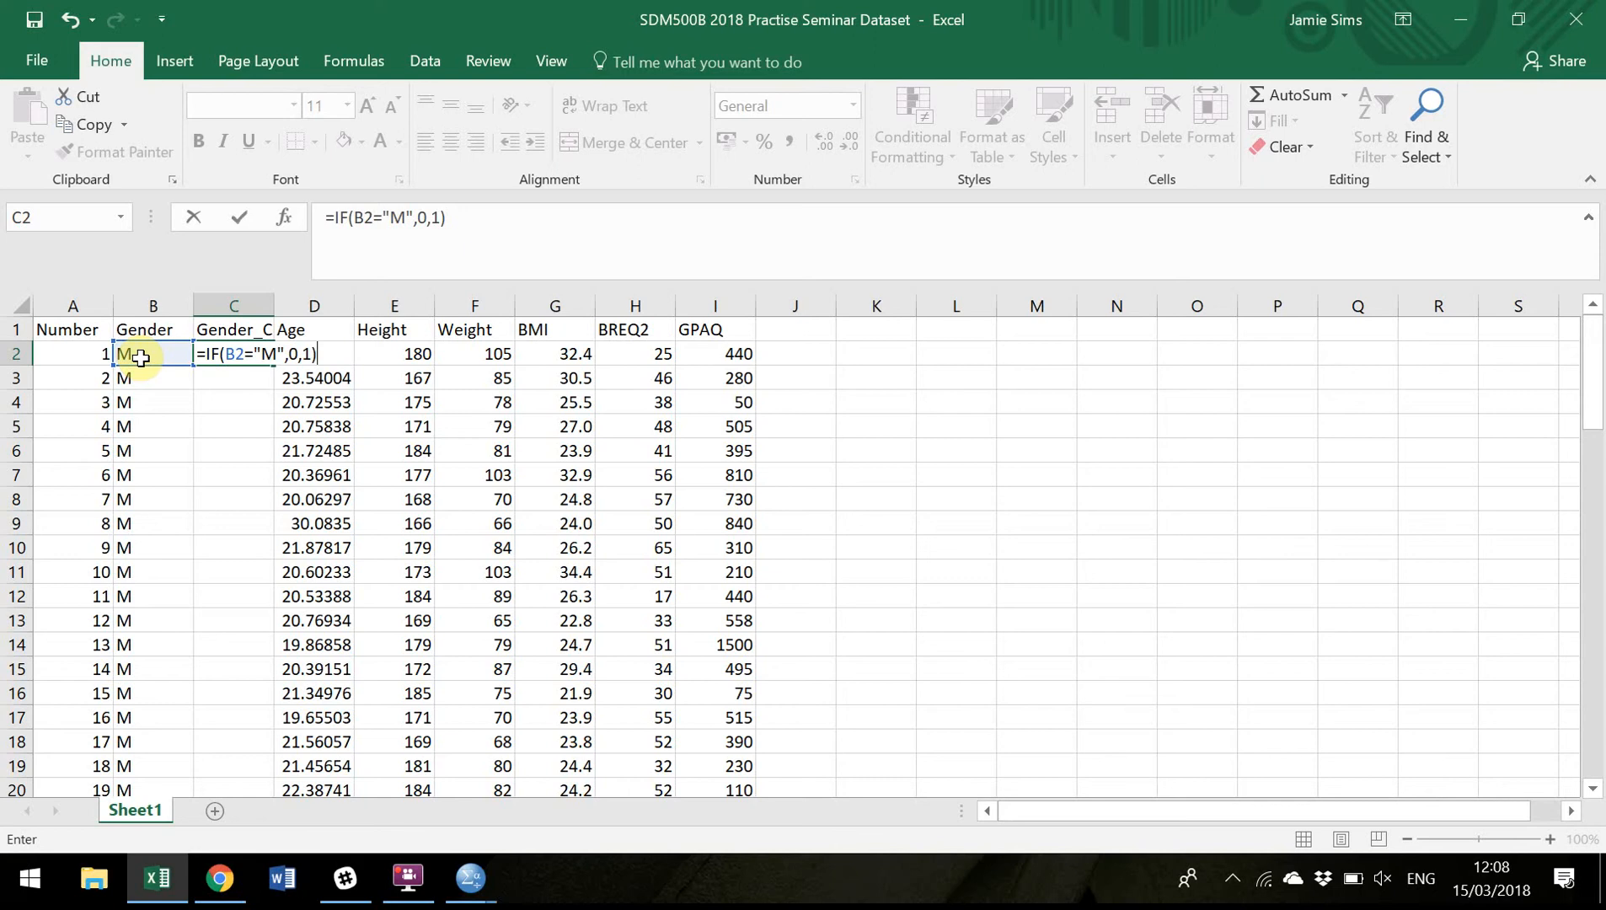
key("Return")
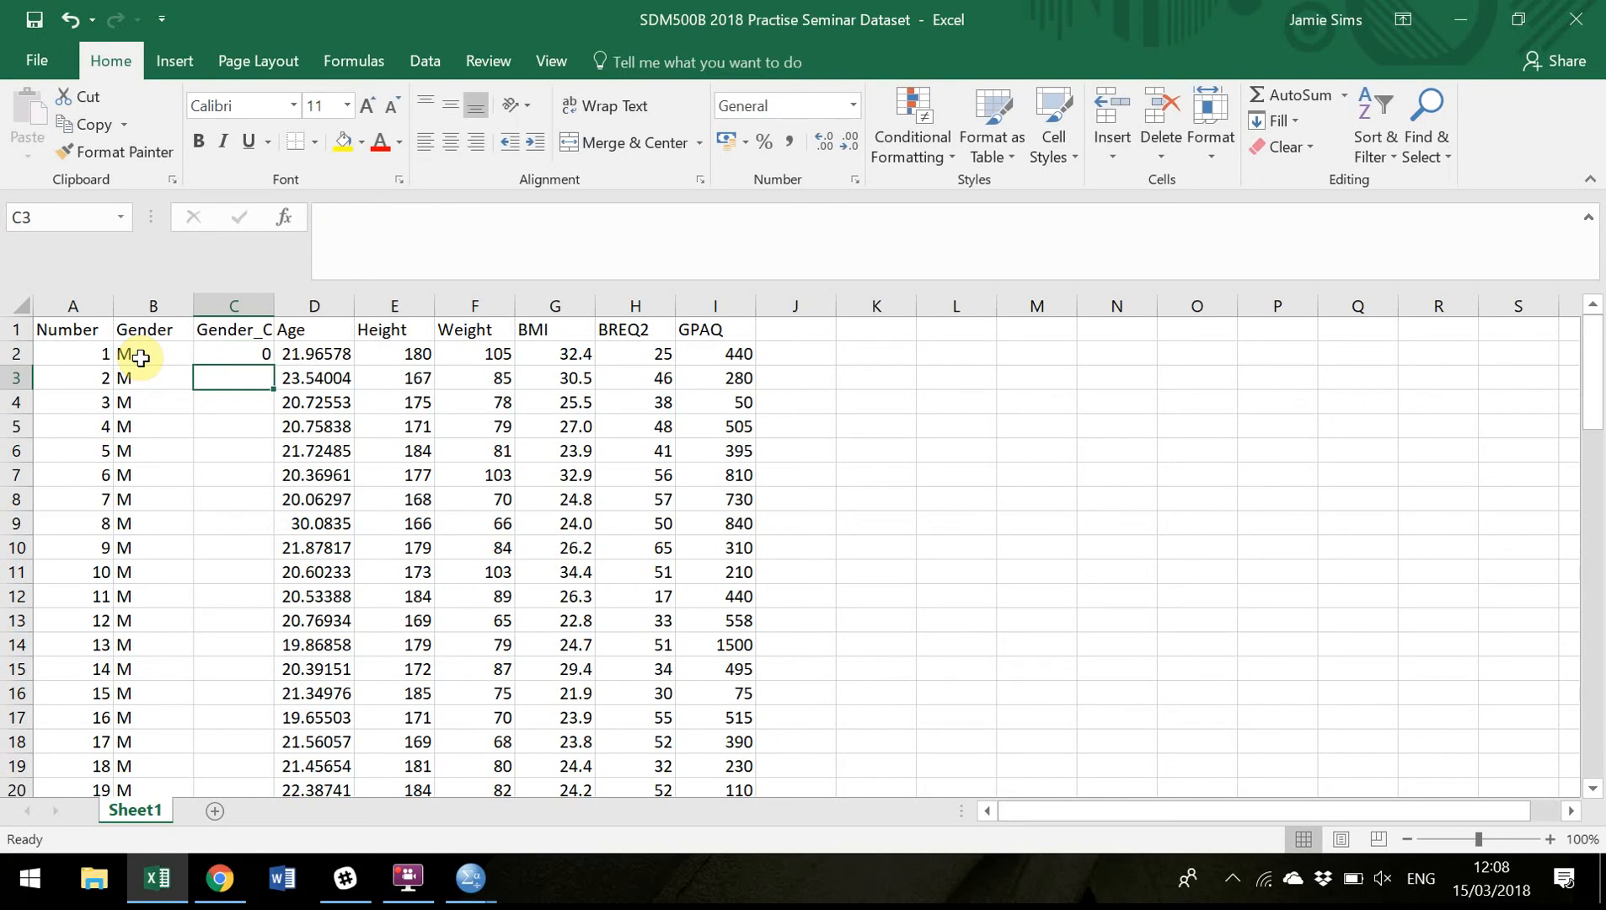
- Fill the C2 formula down the whole Gender_Code column and check the coded rows
left_click(245, 359)
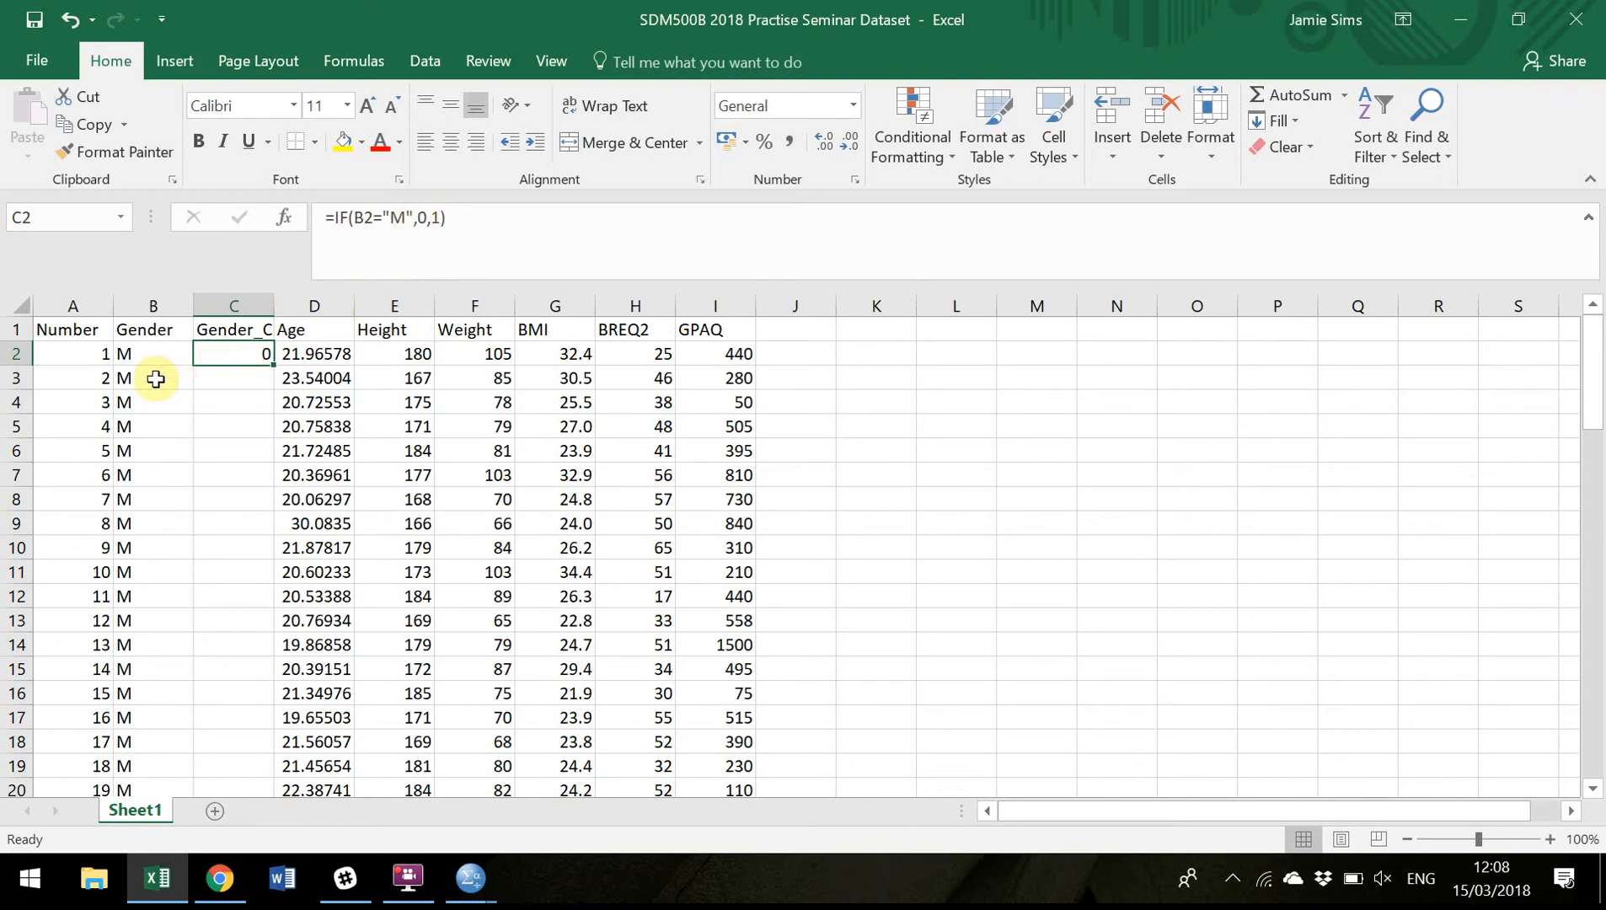
double_click(272, 363)
left_click_drag(1594, 377, 1600, 674)
left_click_drag(1600, 548, 1584, 358)
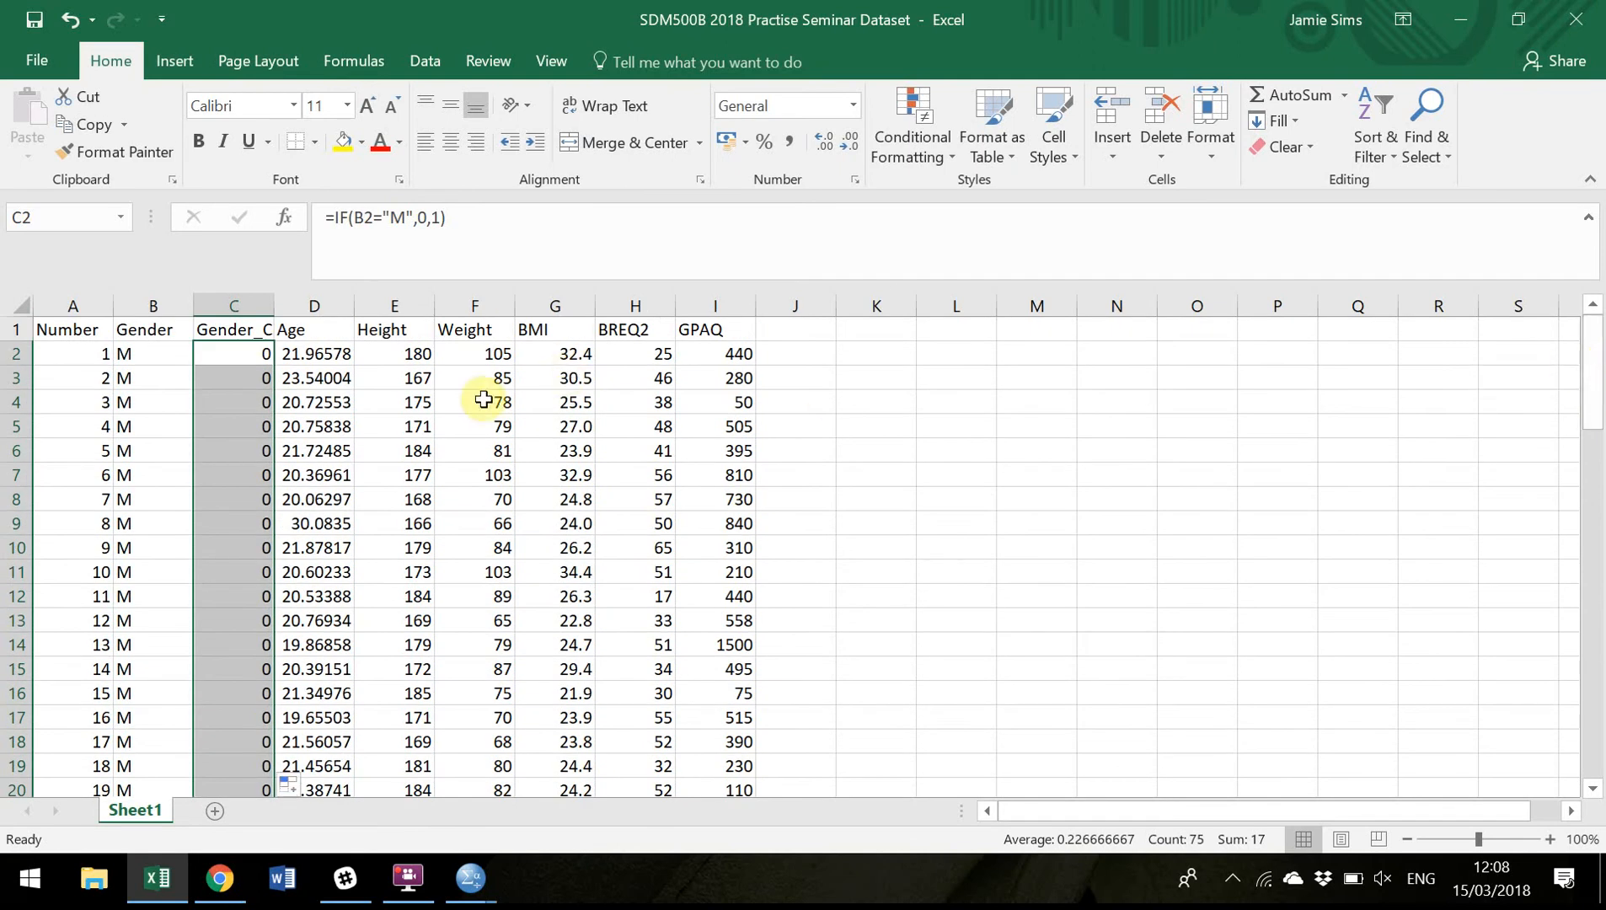
left_click(968, 448)
left_click(245, 362)
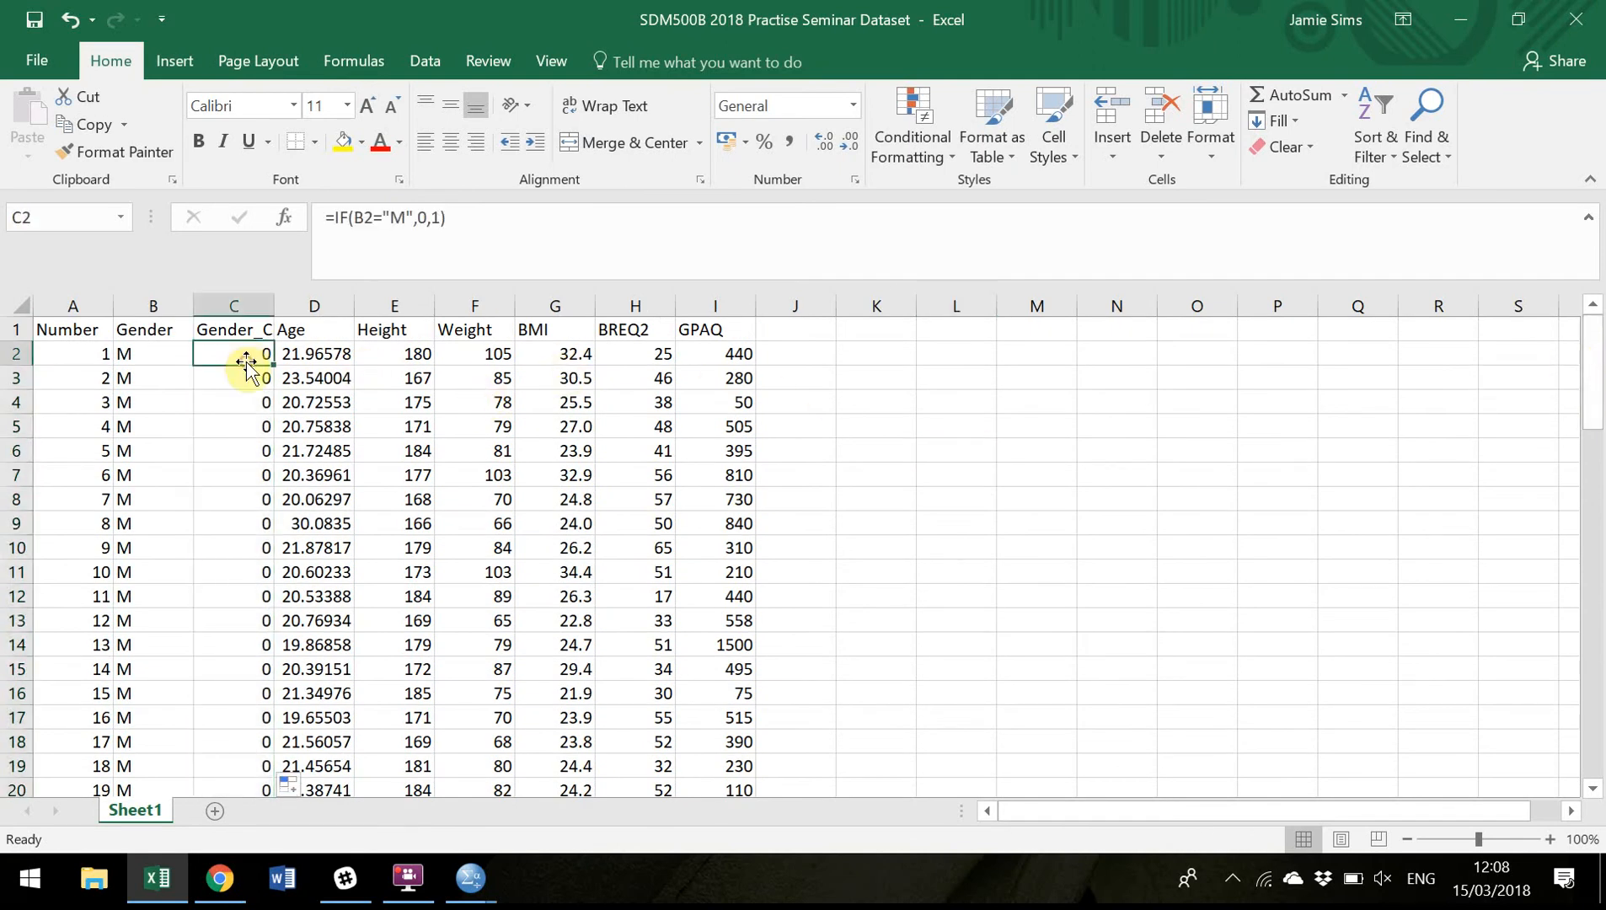
- Test the gender coding by changing the Gender entry in B4 to D, and restore it to M
left_click(134, 408)
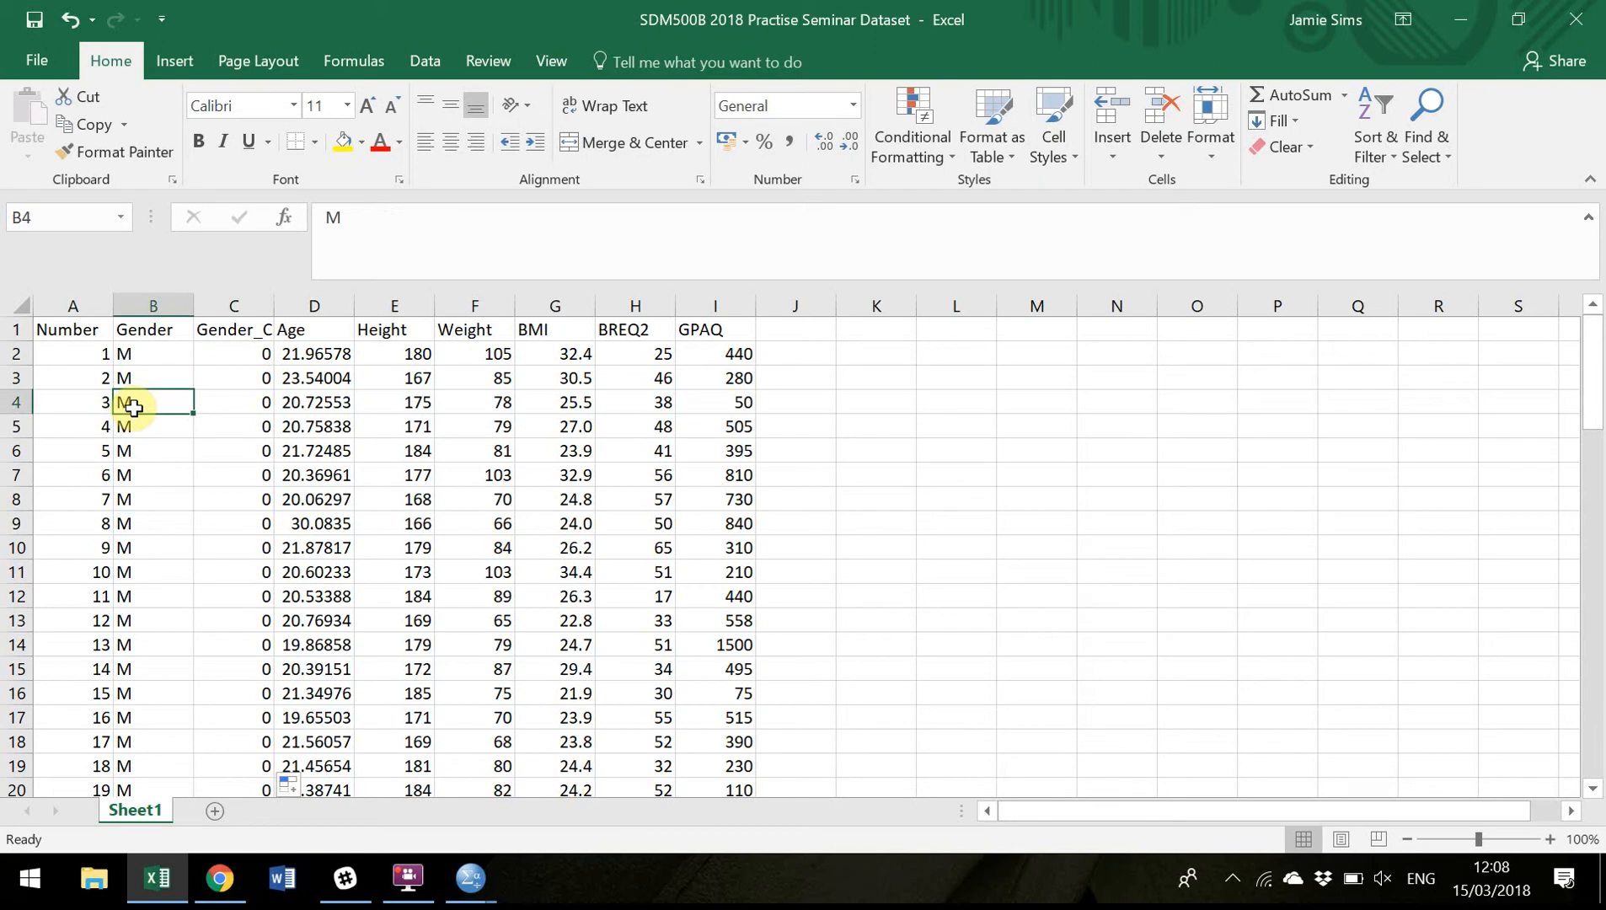
type("D")
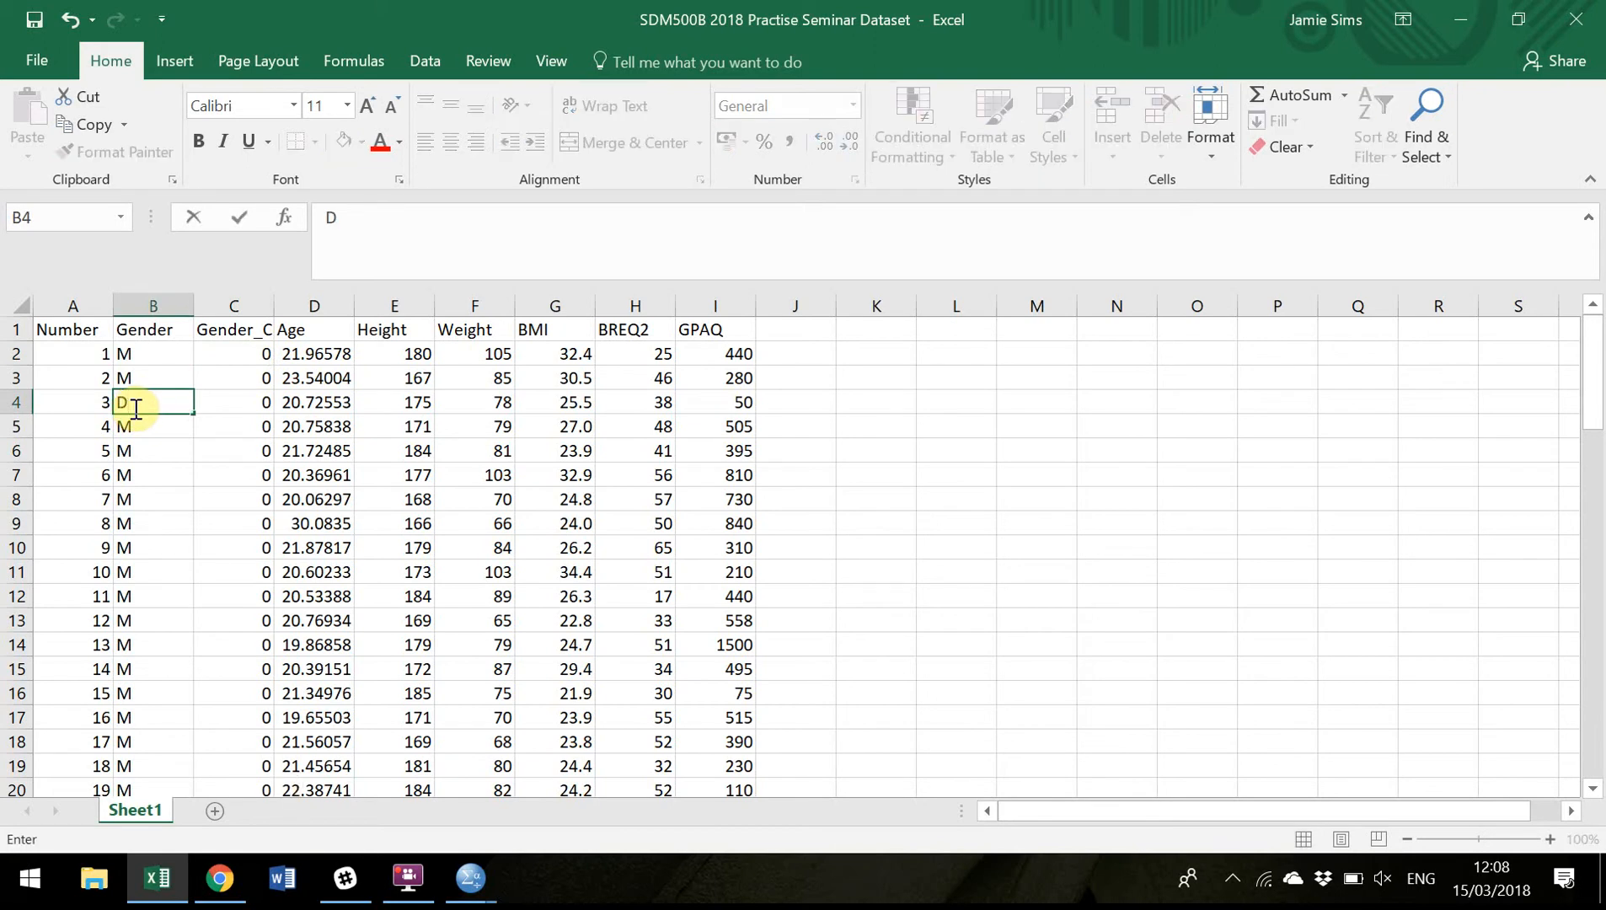
key("Return")
left_click(134, 408)
type("M")
key("Return")
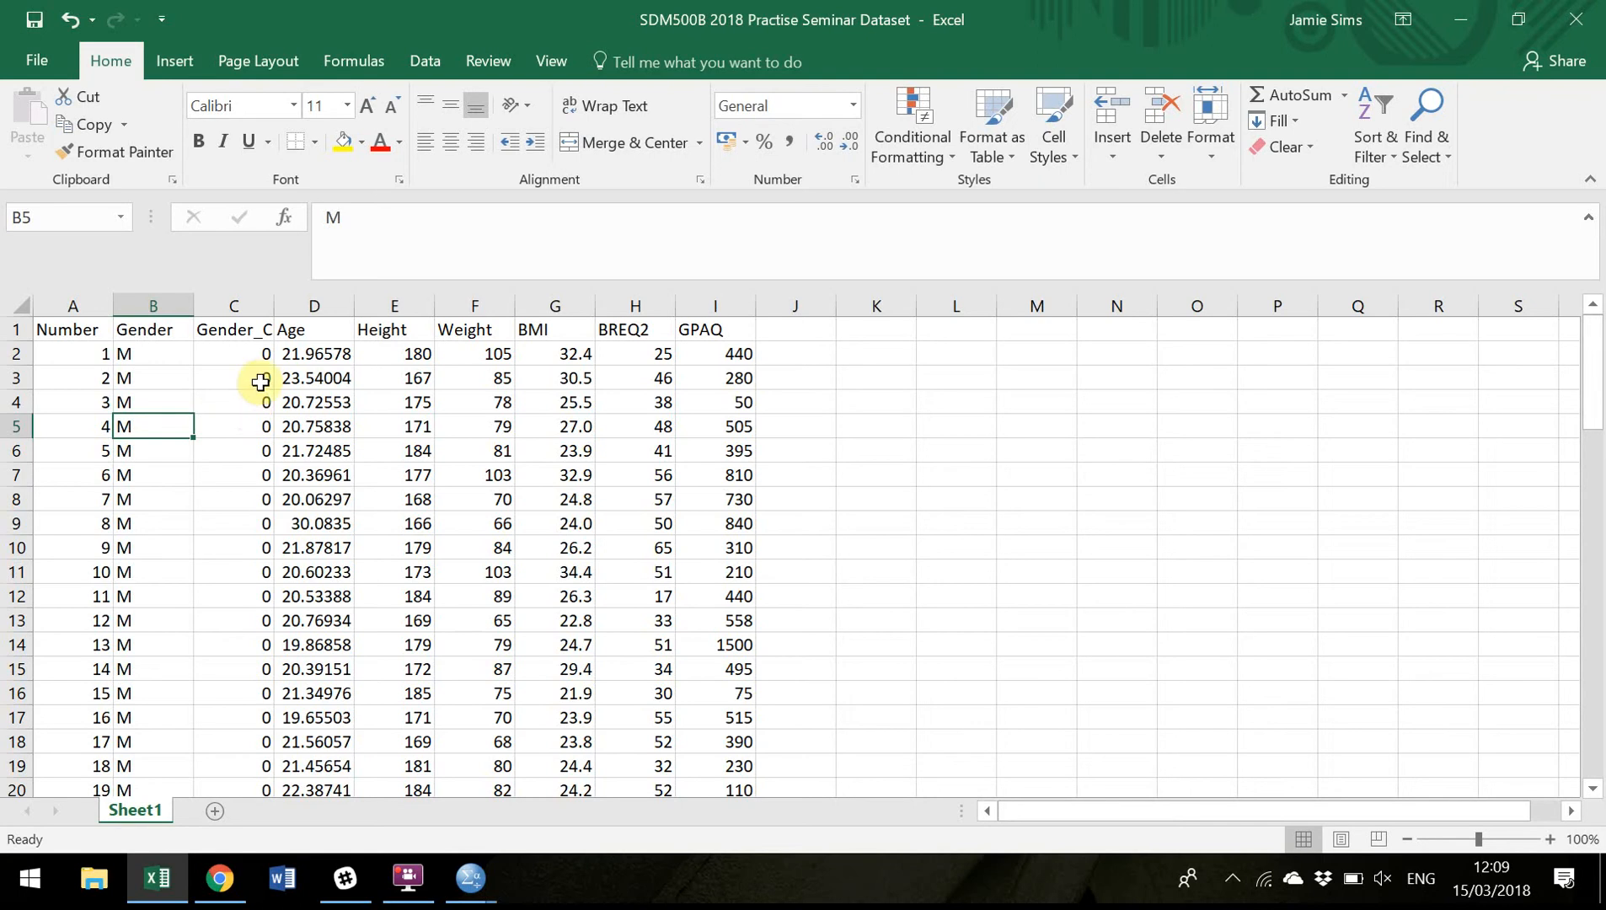
- Go through the dataset's column headers from Gender_Code to GPAQ to see which variables go into SPSS
left_click_drag(233, 294, 701, 303)
left_click(876, 426)
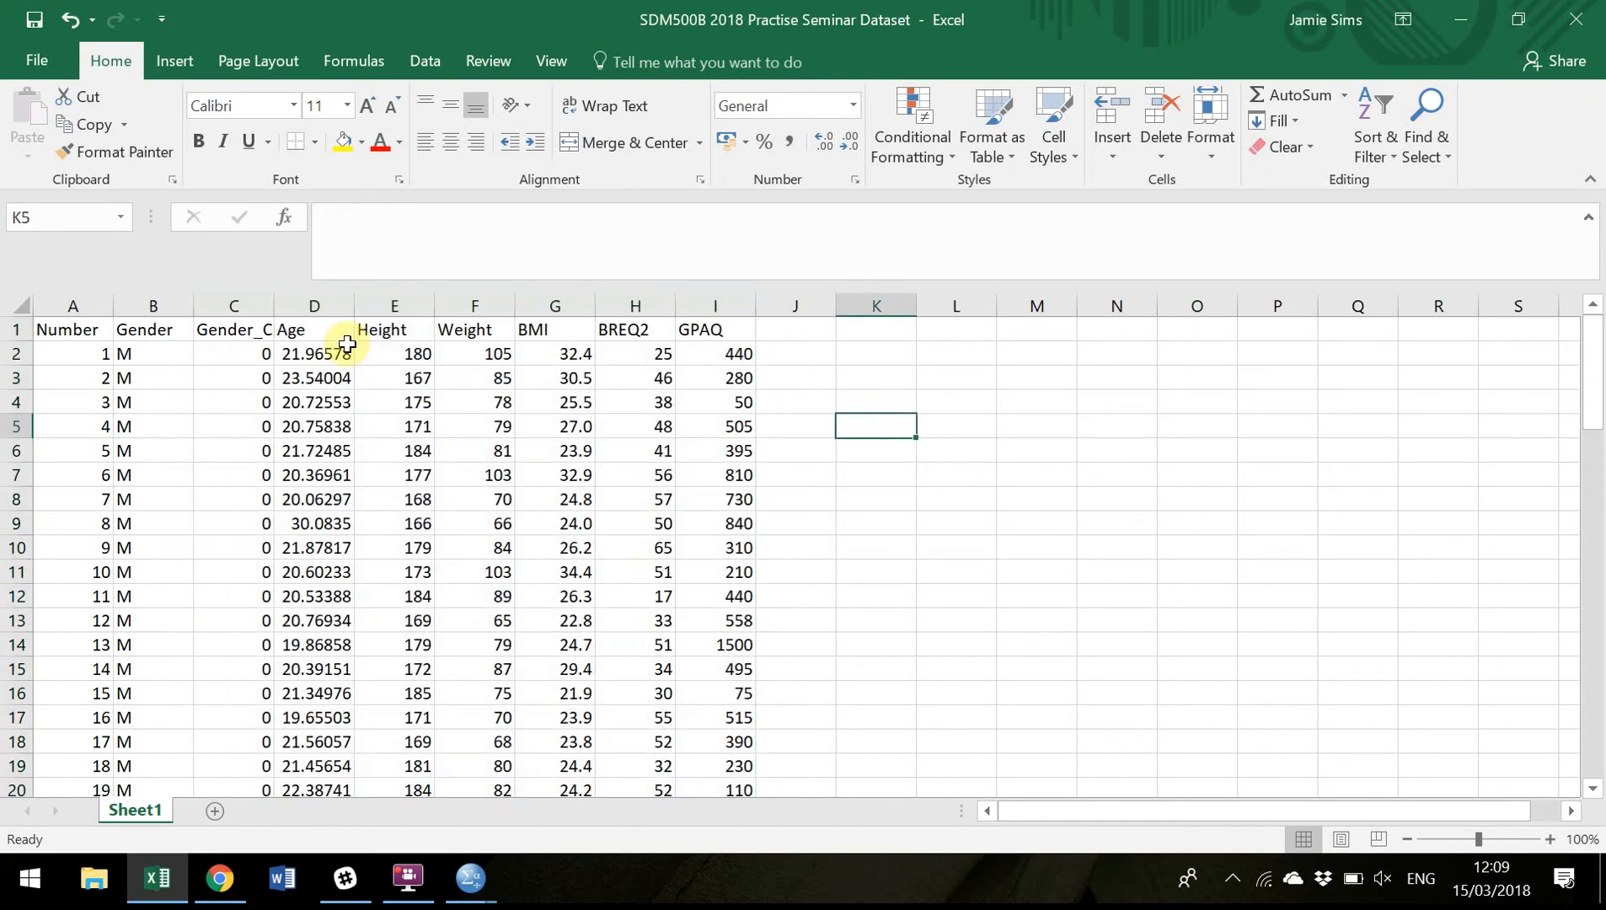
left_click(244, 331)
left_click(306, 329)
left_click(387, 329)
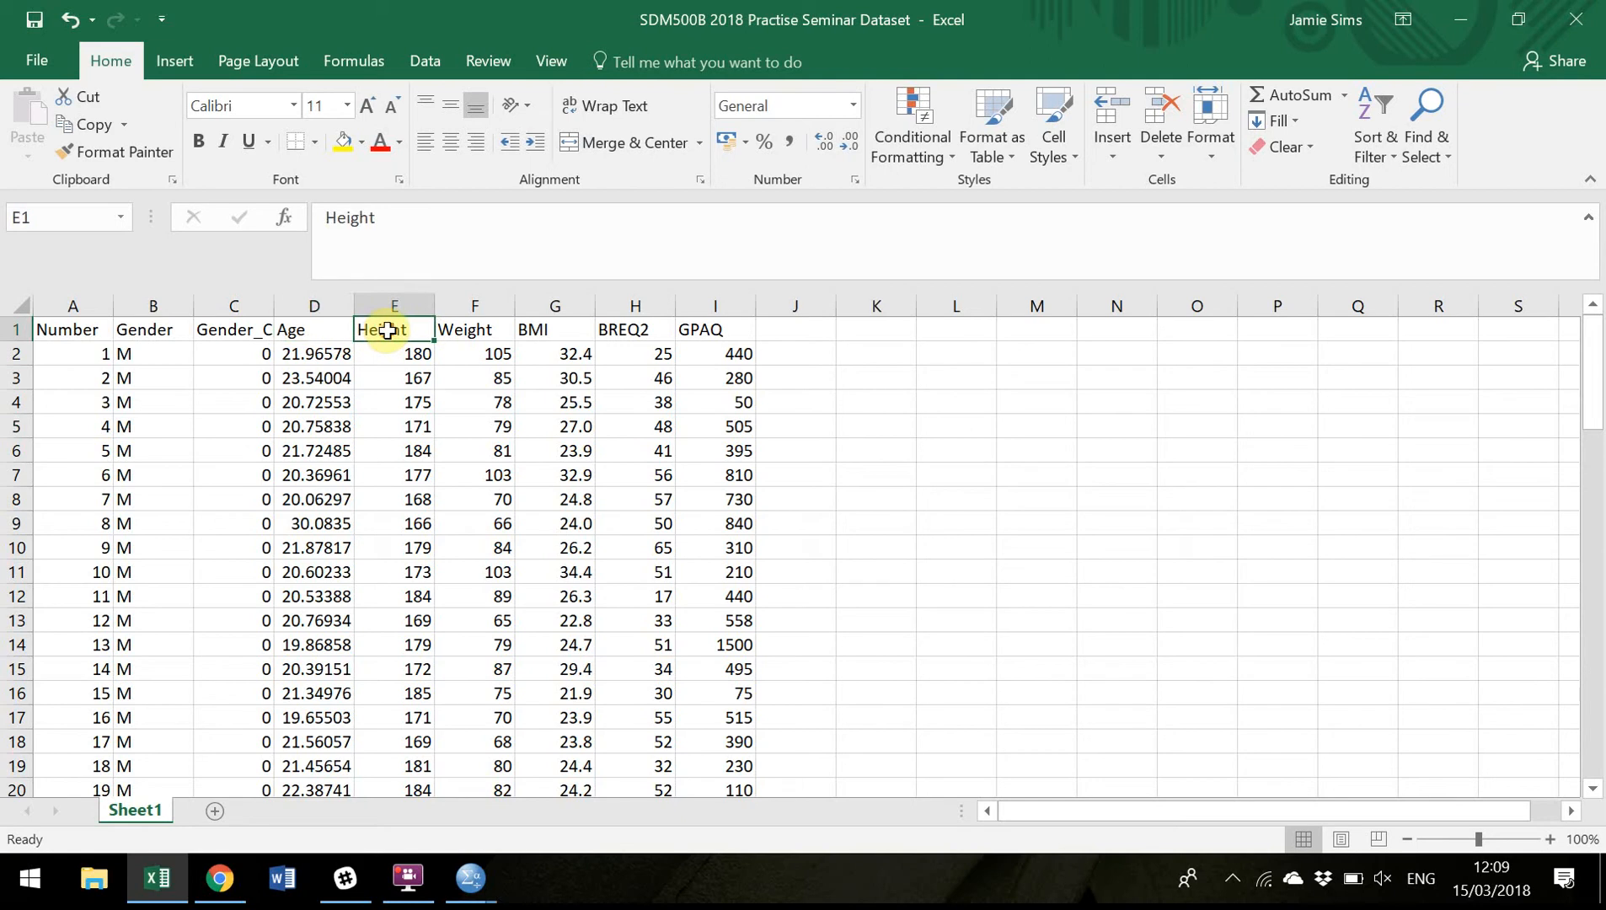
left_click(457, 330)
left_click(561, 329)
left_click(632, 329)
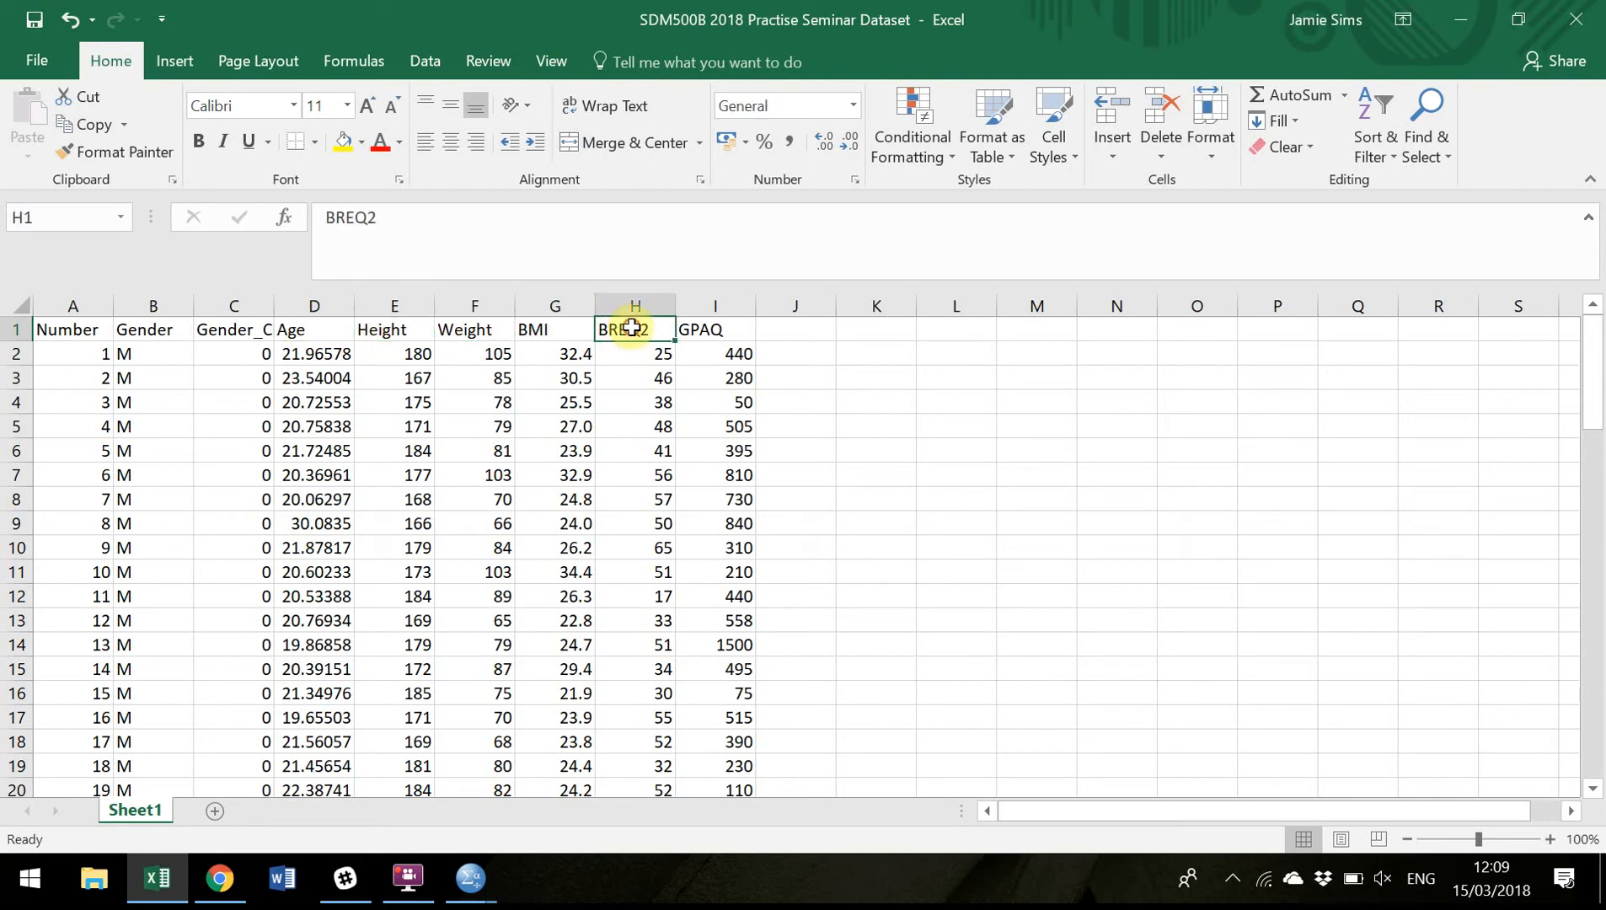
left_click(696, 327)
left_click(888, 423)
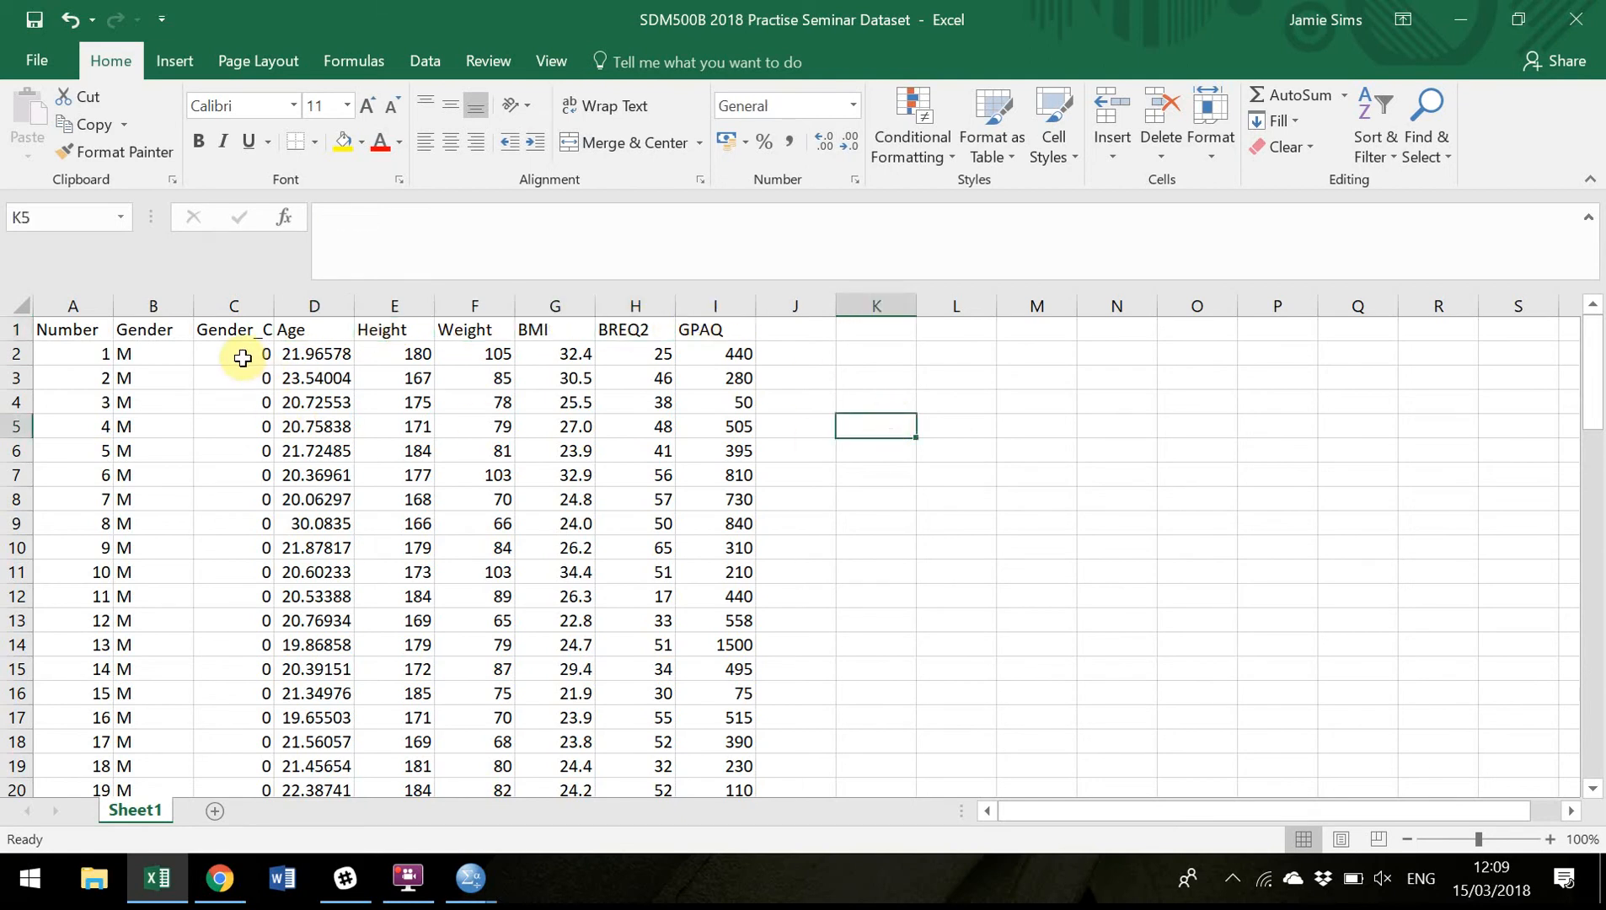
- Copy the Excel data in C2:I76 without headers and paste it at the first cell of the SPSS dataset's Data View
left_click_drag(243, 358, 711, 690)
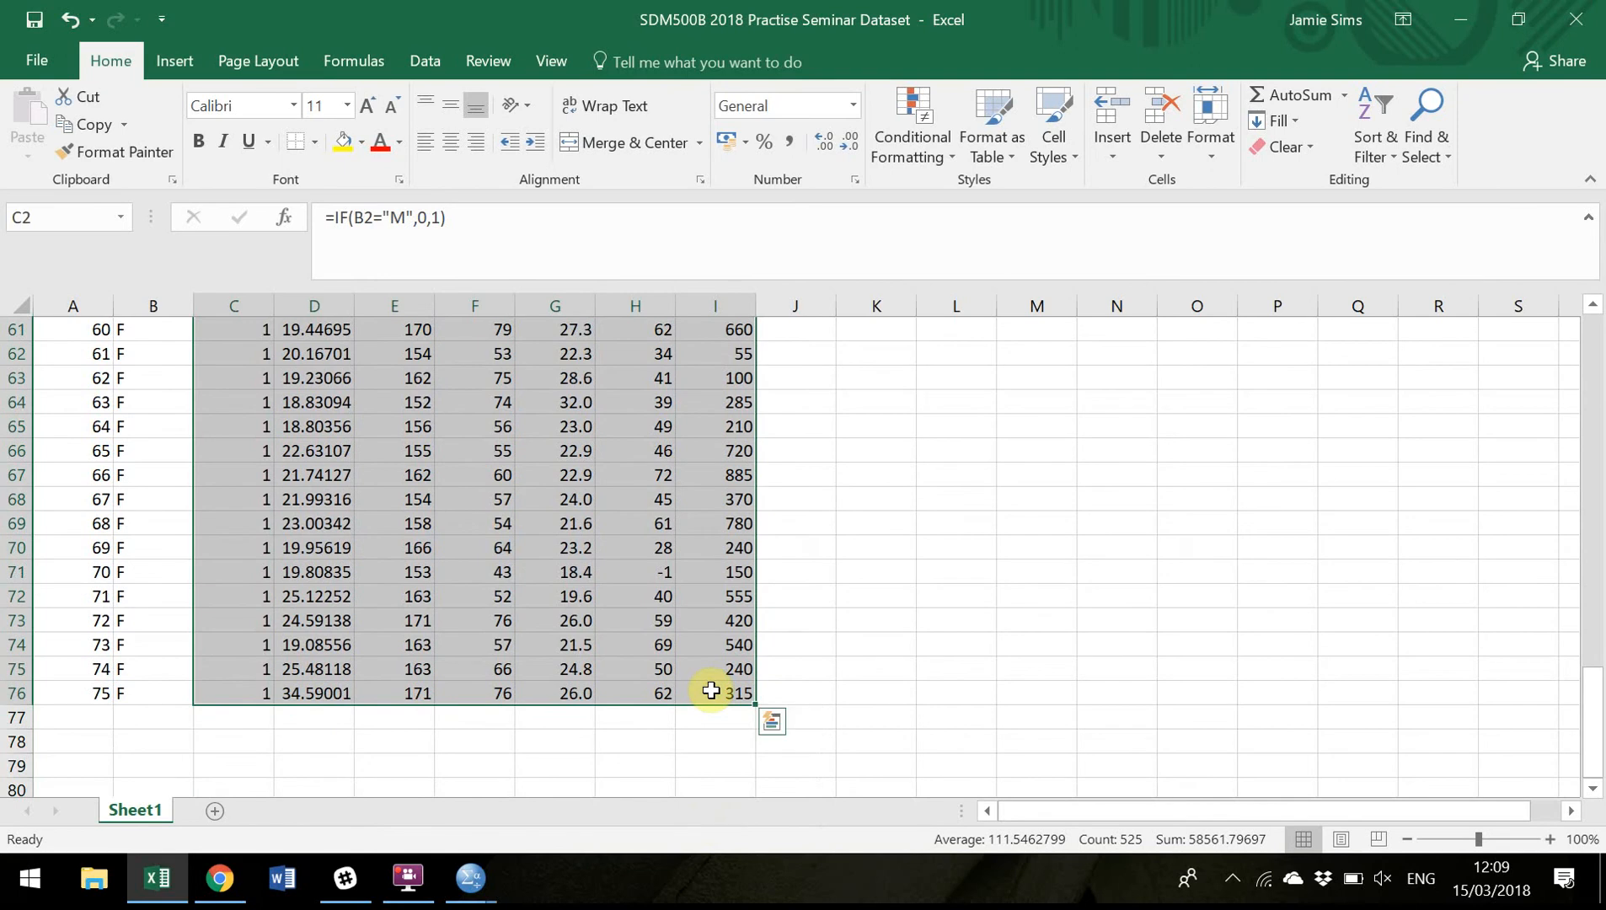
key("ctrl+c")
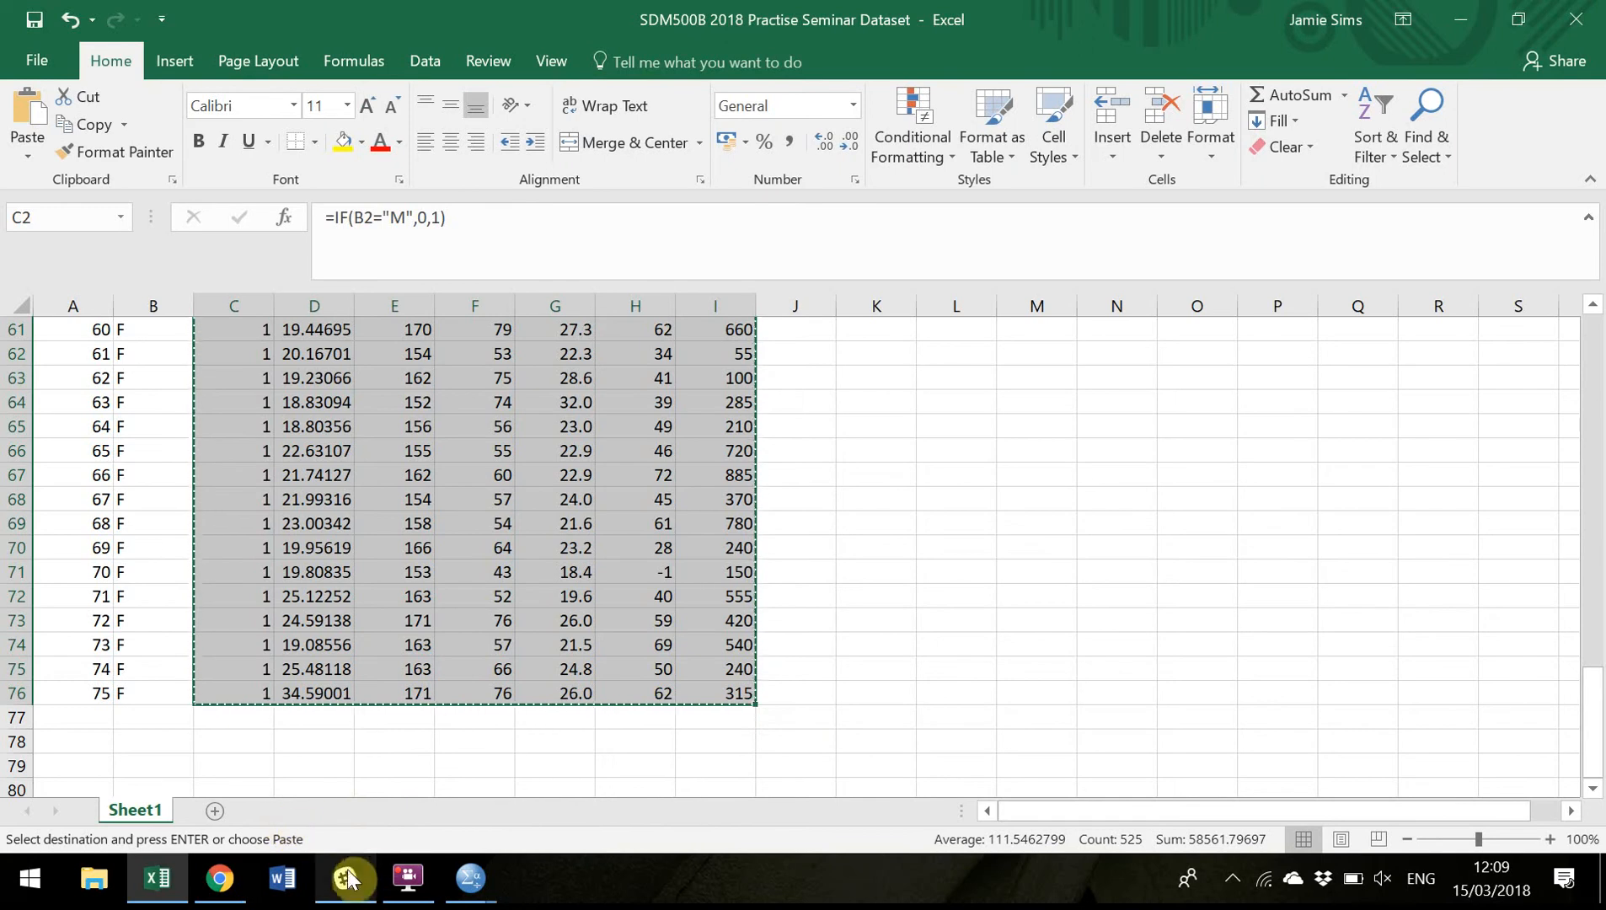
mouse_move(476, 886)
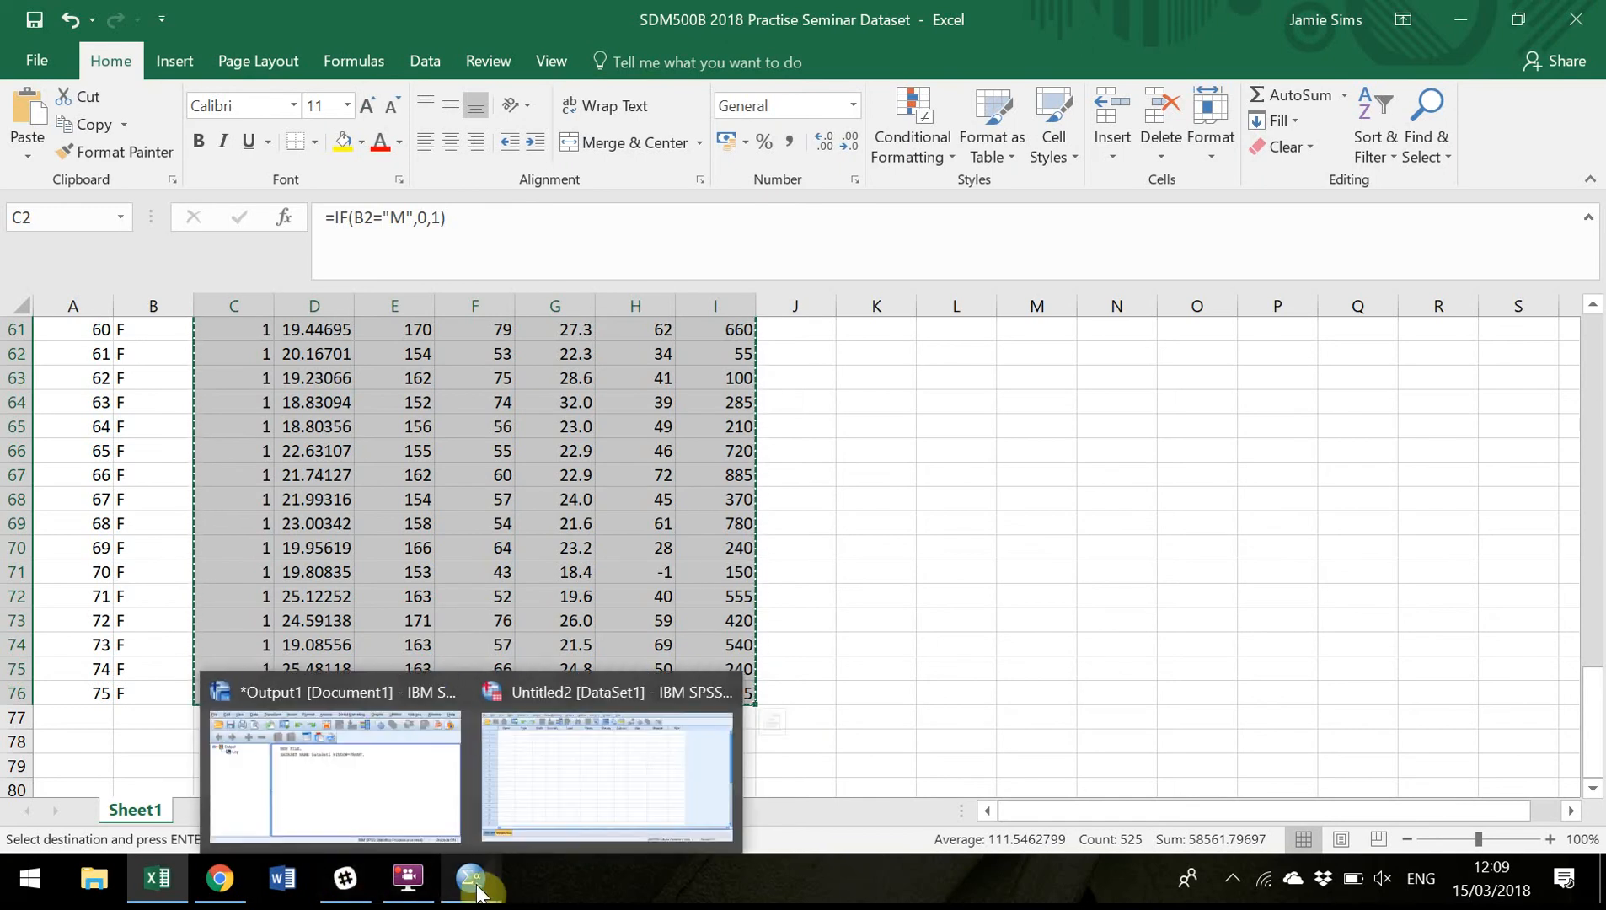
left_click(529, 826)
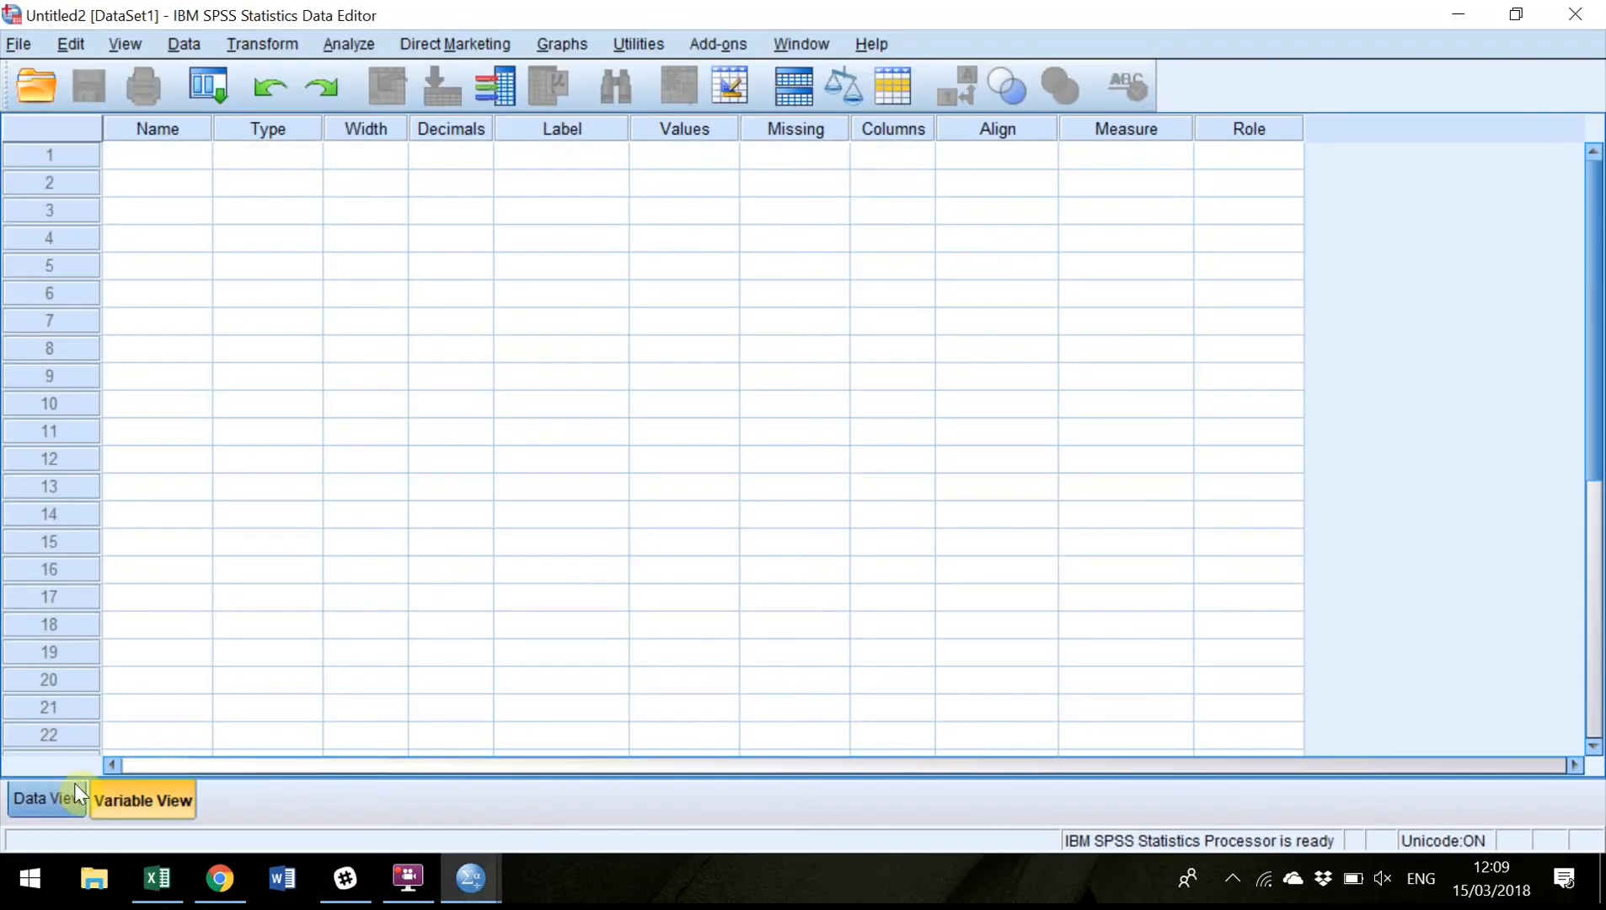
left_click(42, 796)
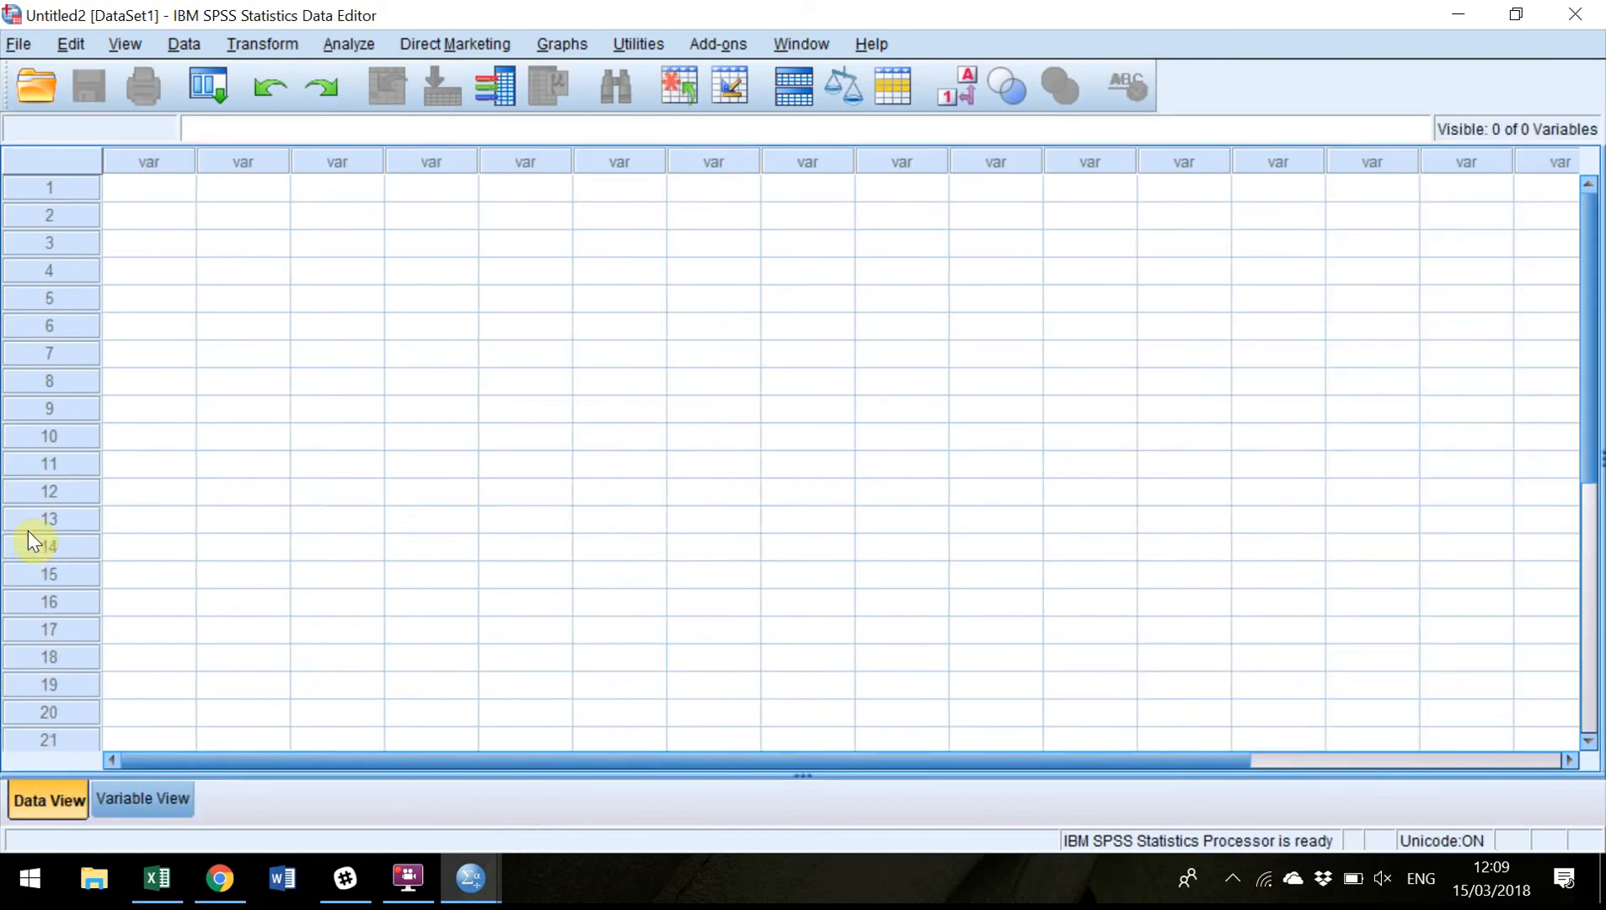
left_click(137, 184)
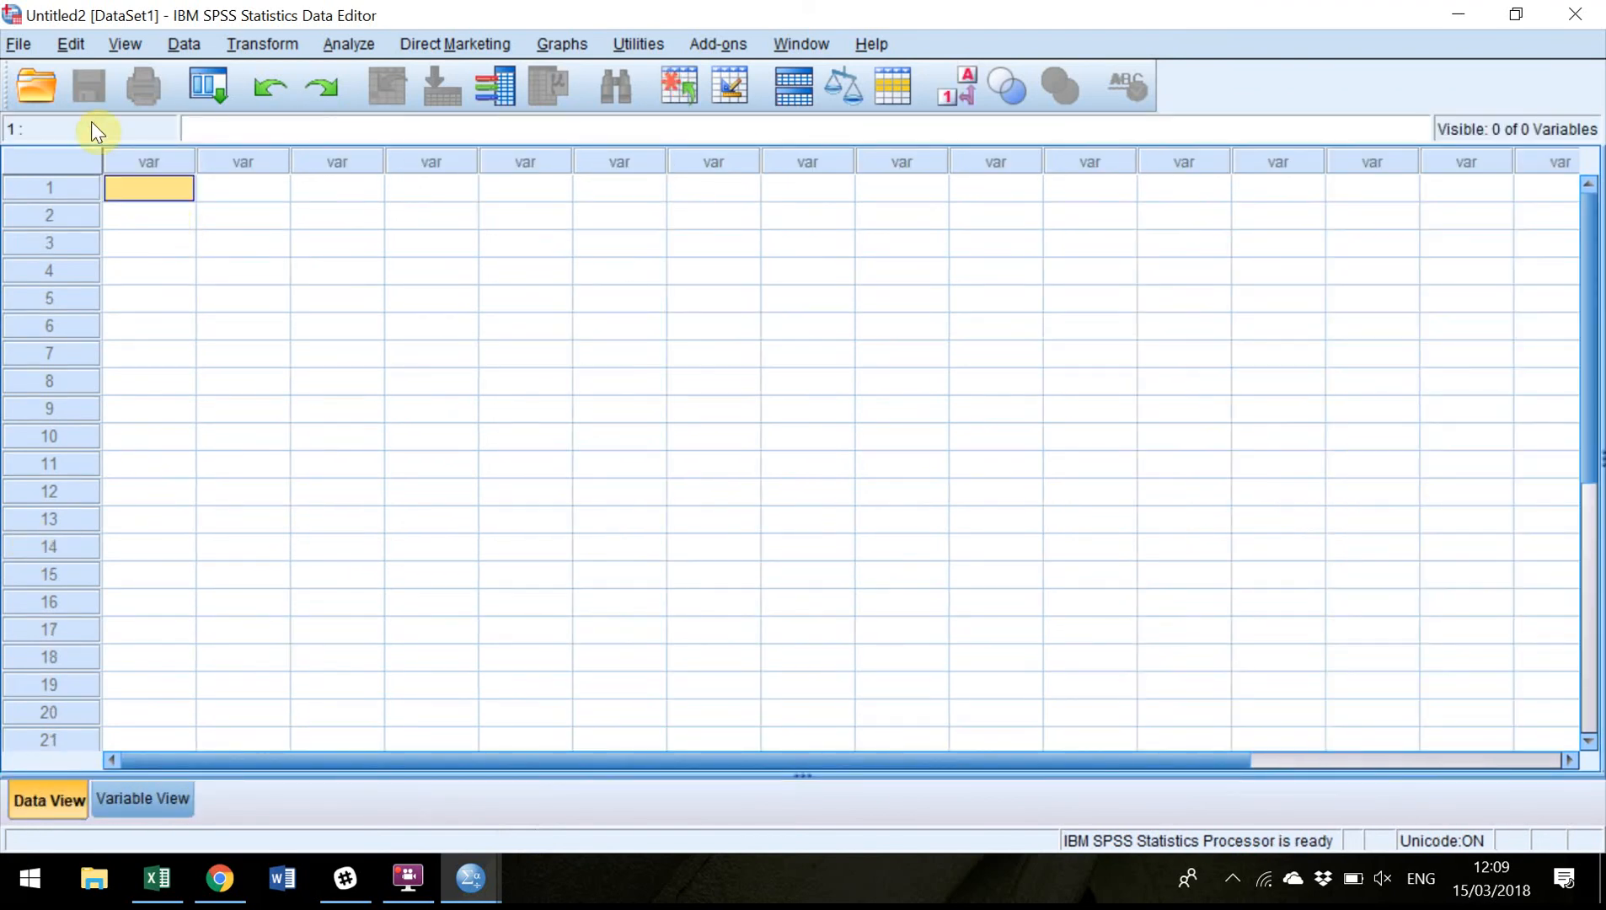
key("ctrl+v")
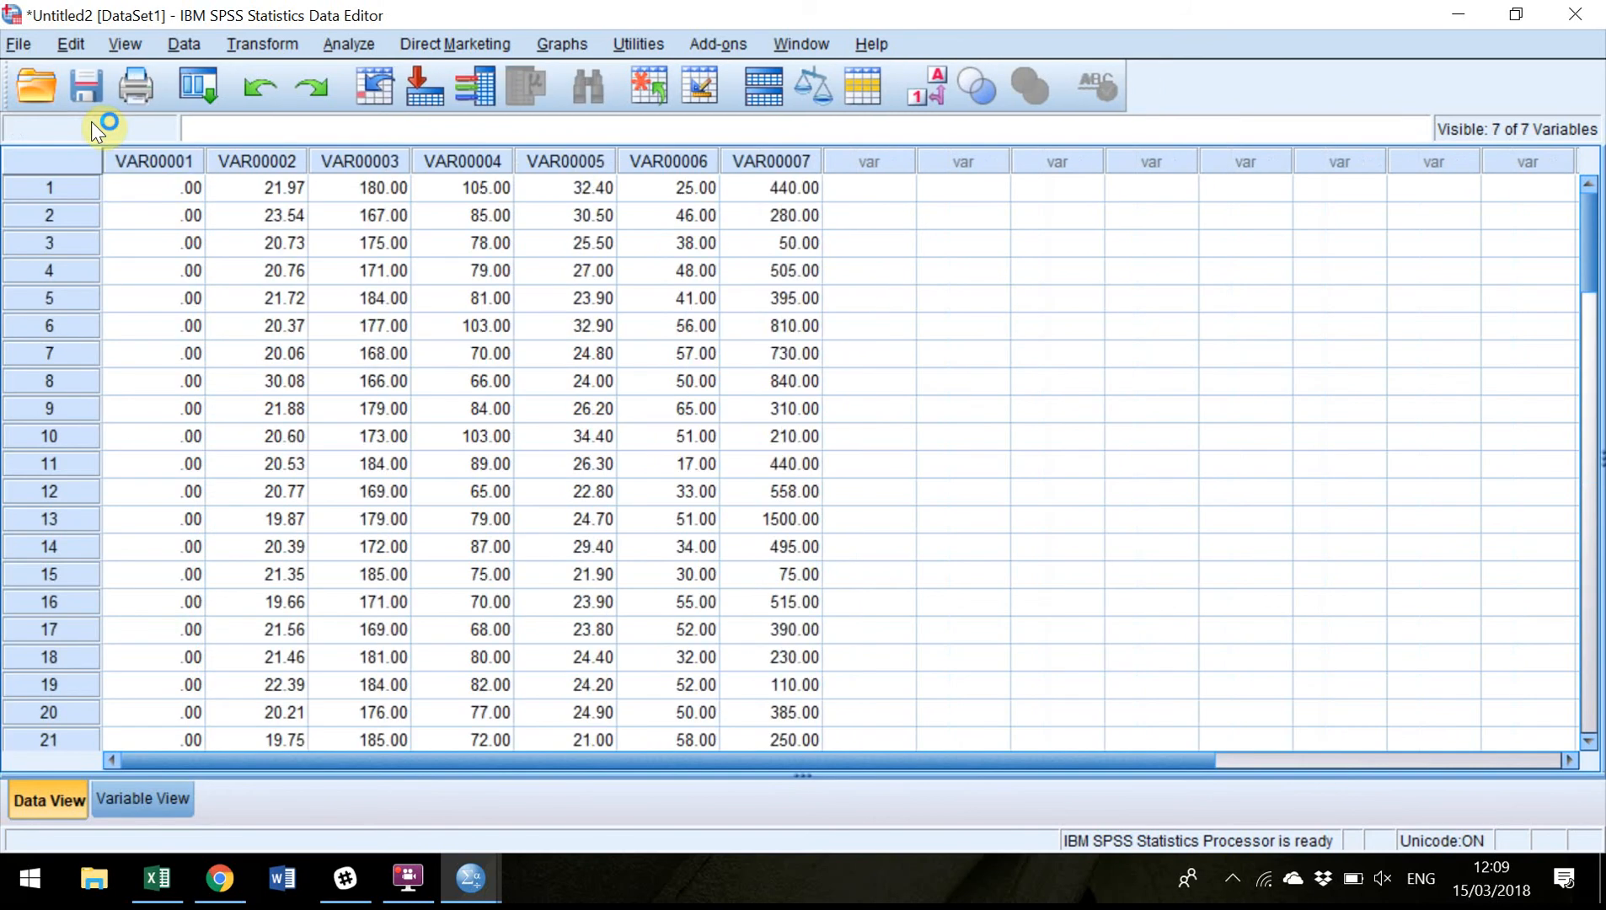
left_click(1009, 300)
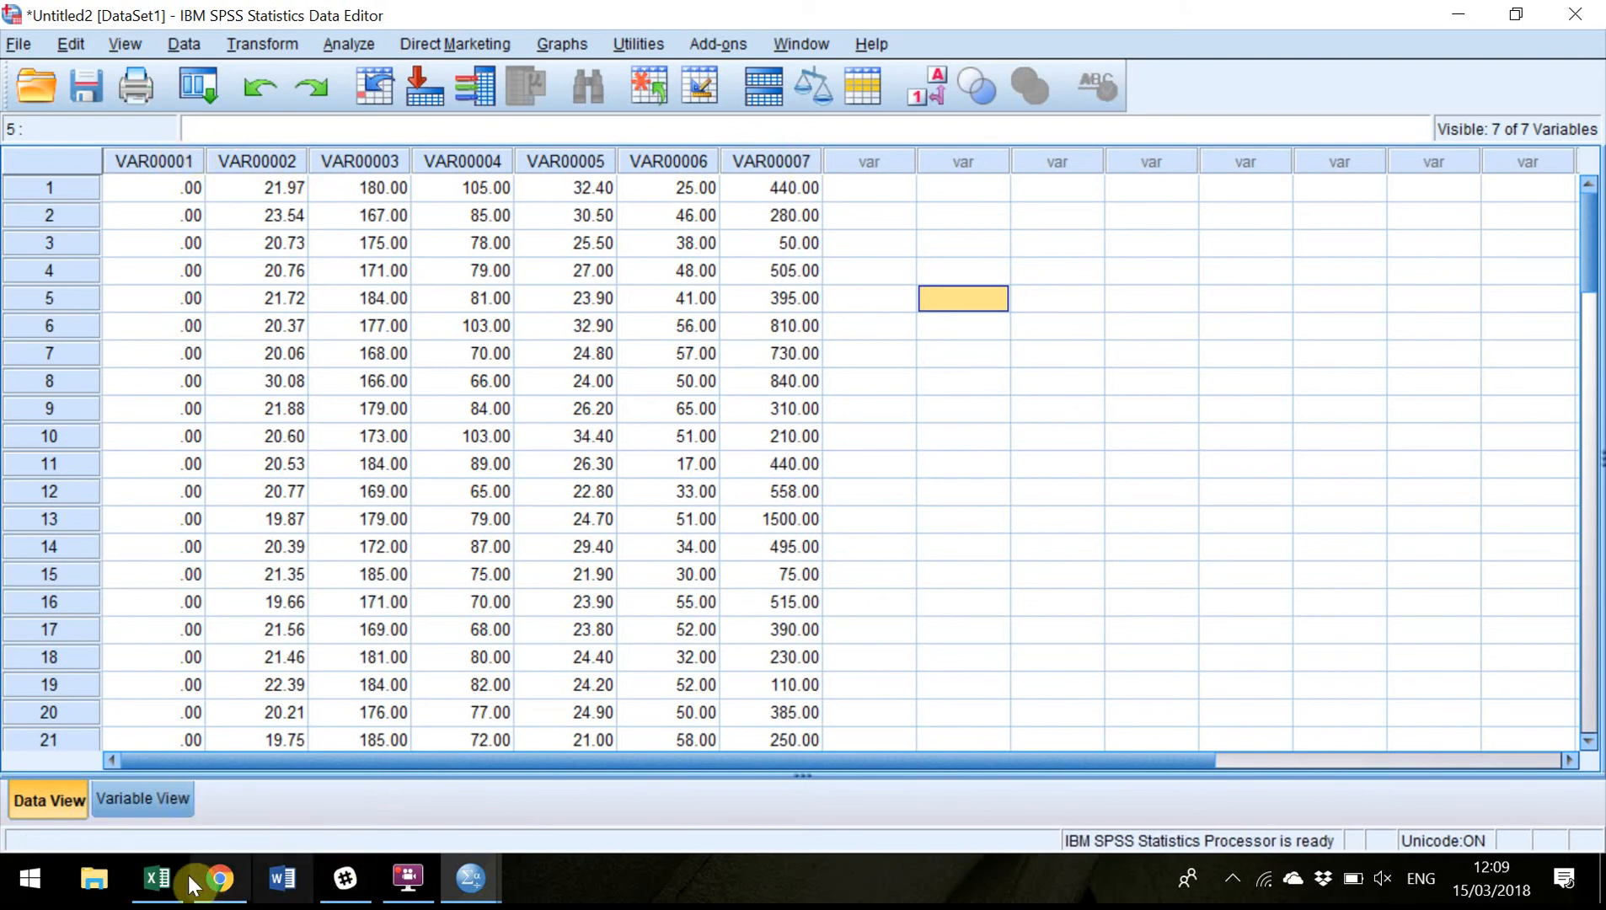
- Bring the Excel header row back into sight and place a reduced SPSS window showing Variable View below it
left_click(159, 877)
left_click(900, 524)
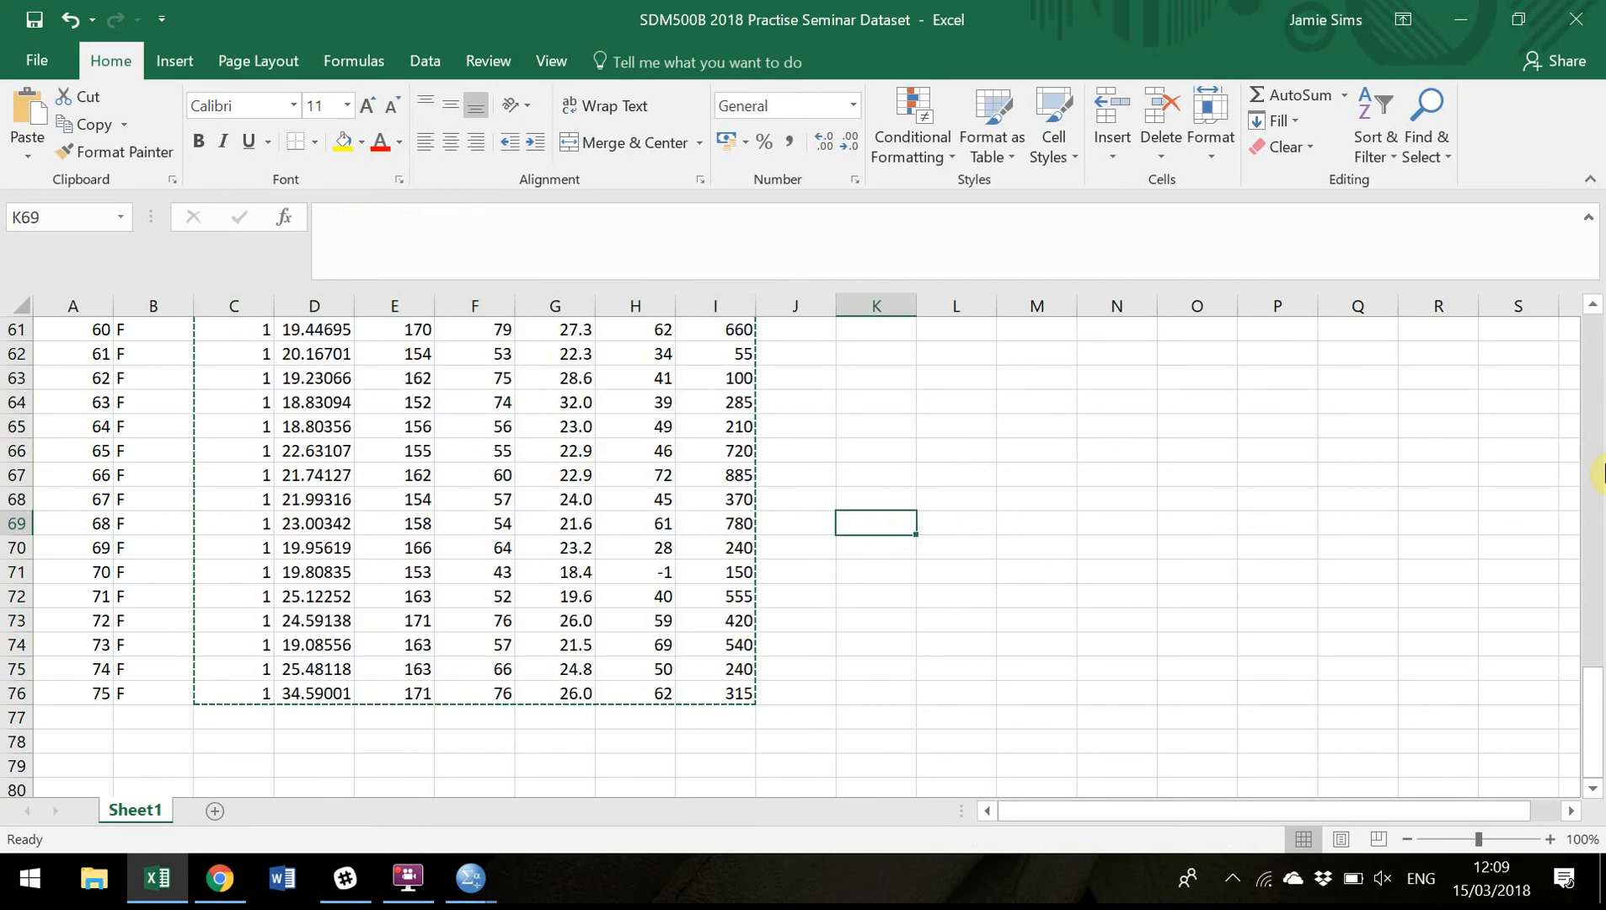
left_click_drag(1595, 683, 1593, 354)
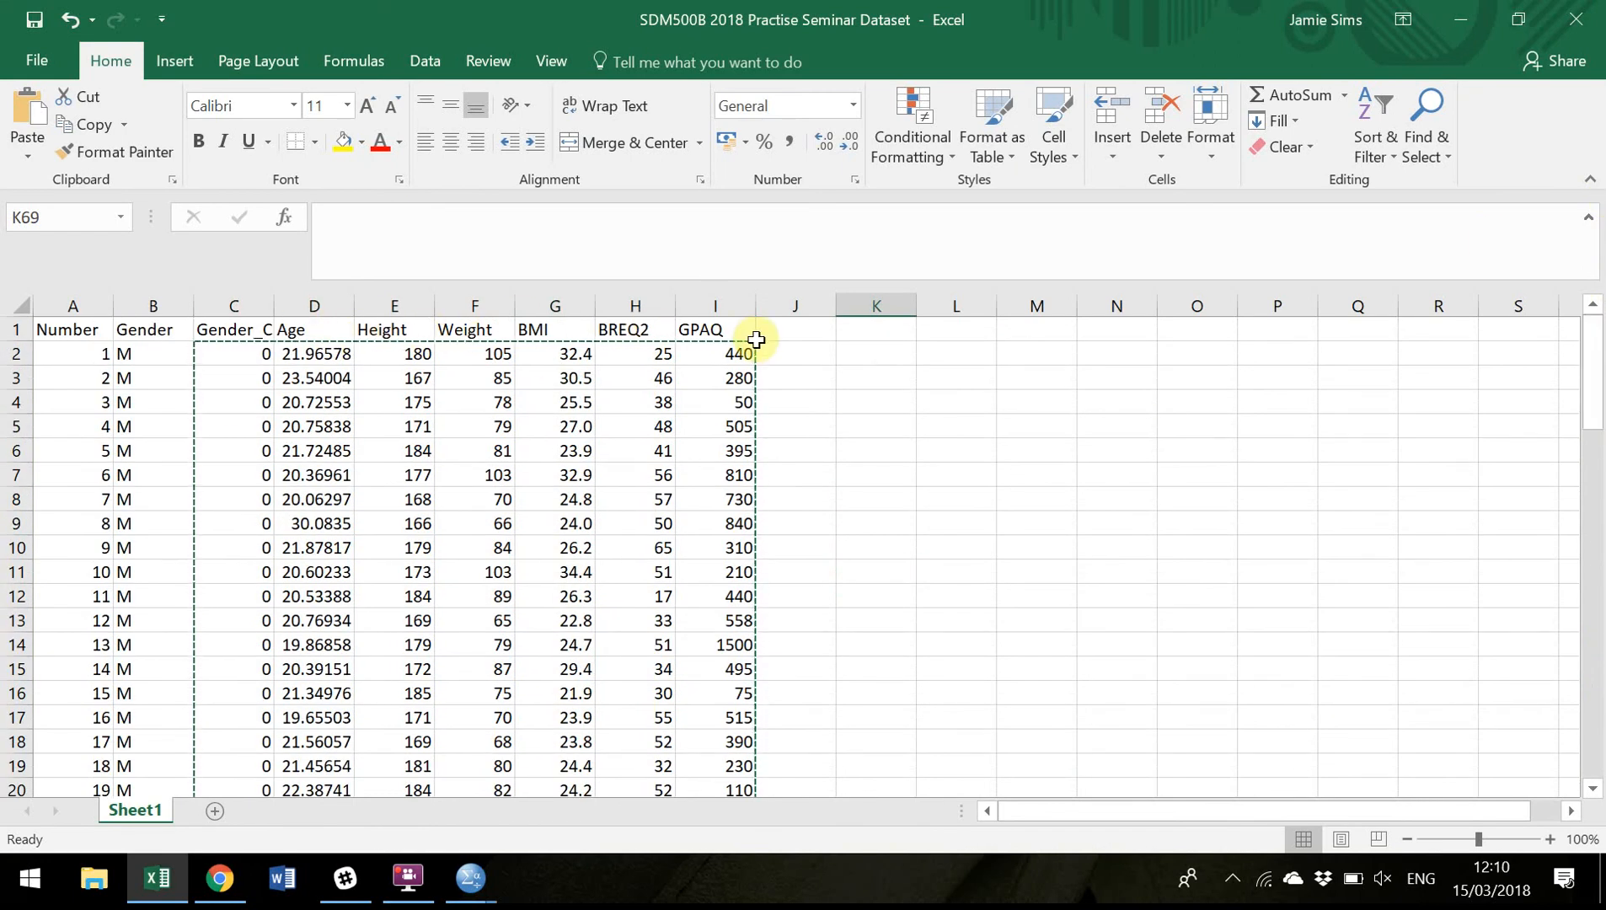
mouse_move(484, 891)
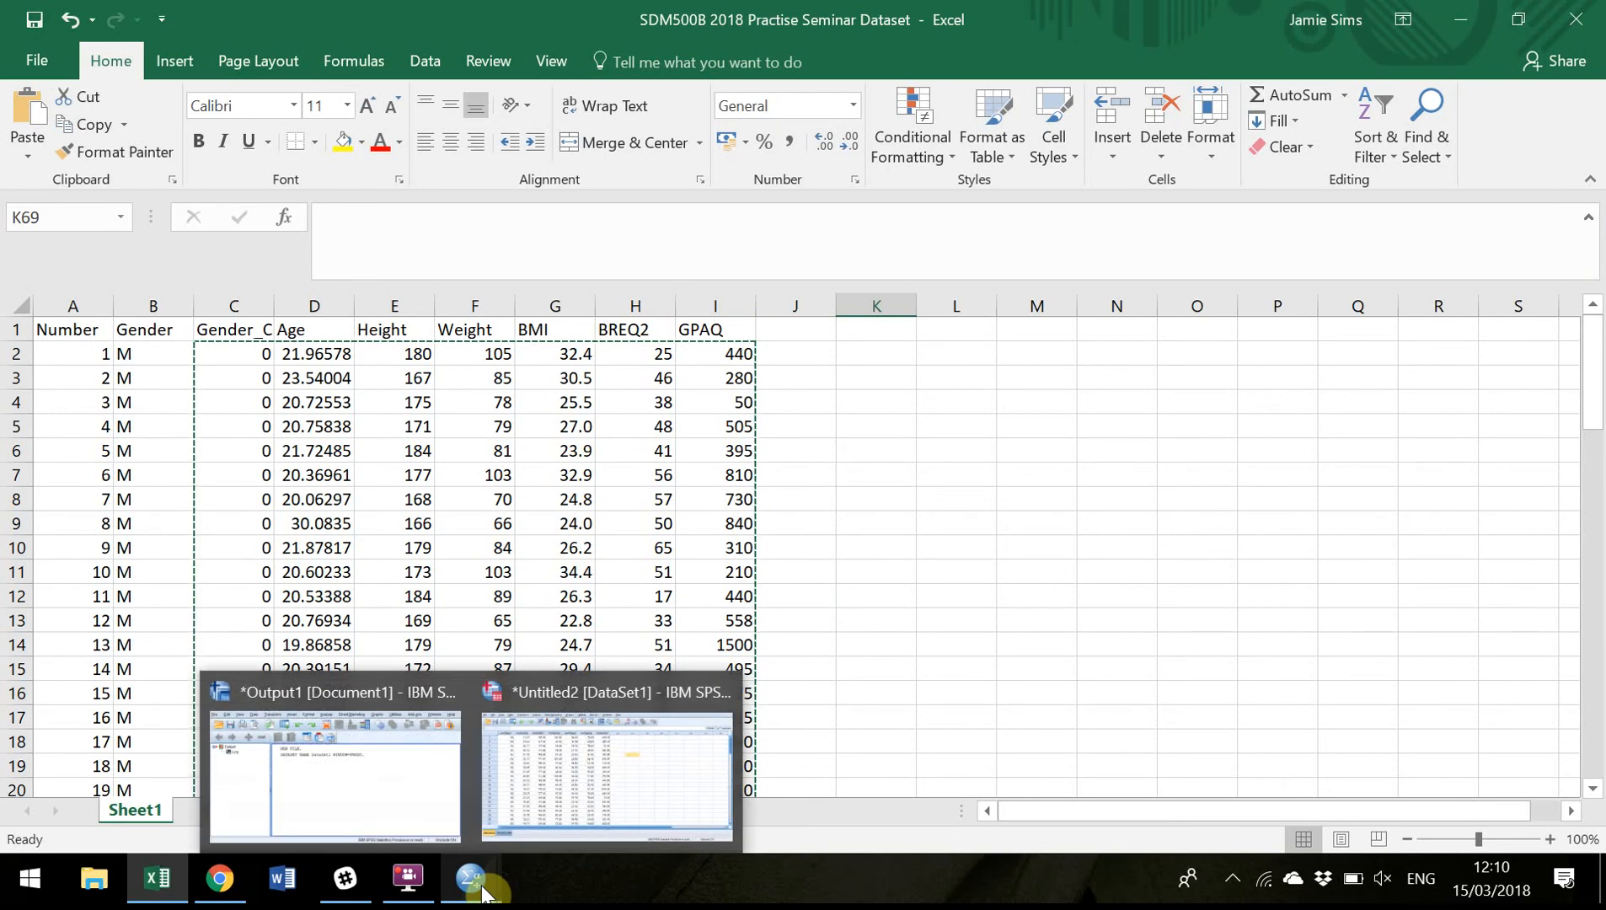
left_click(539, 794)
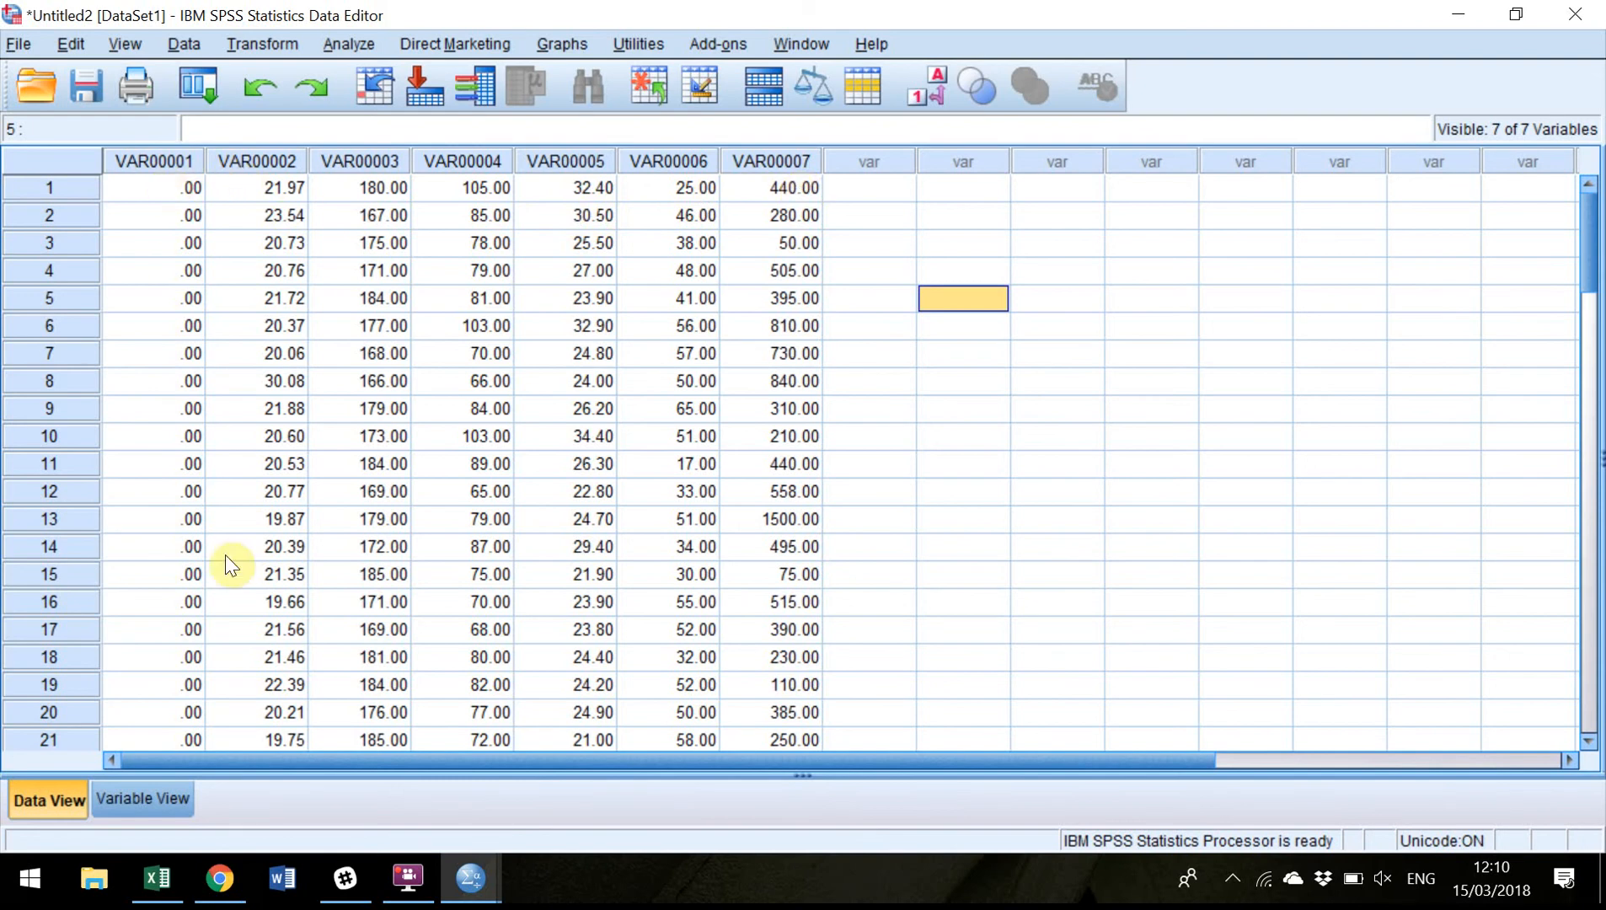
left_click(160, 798)
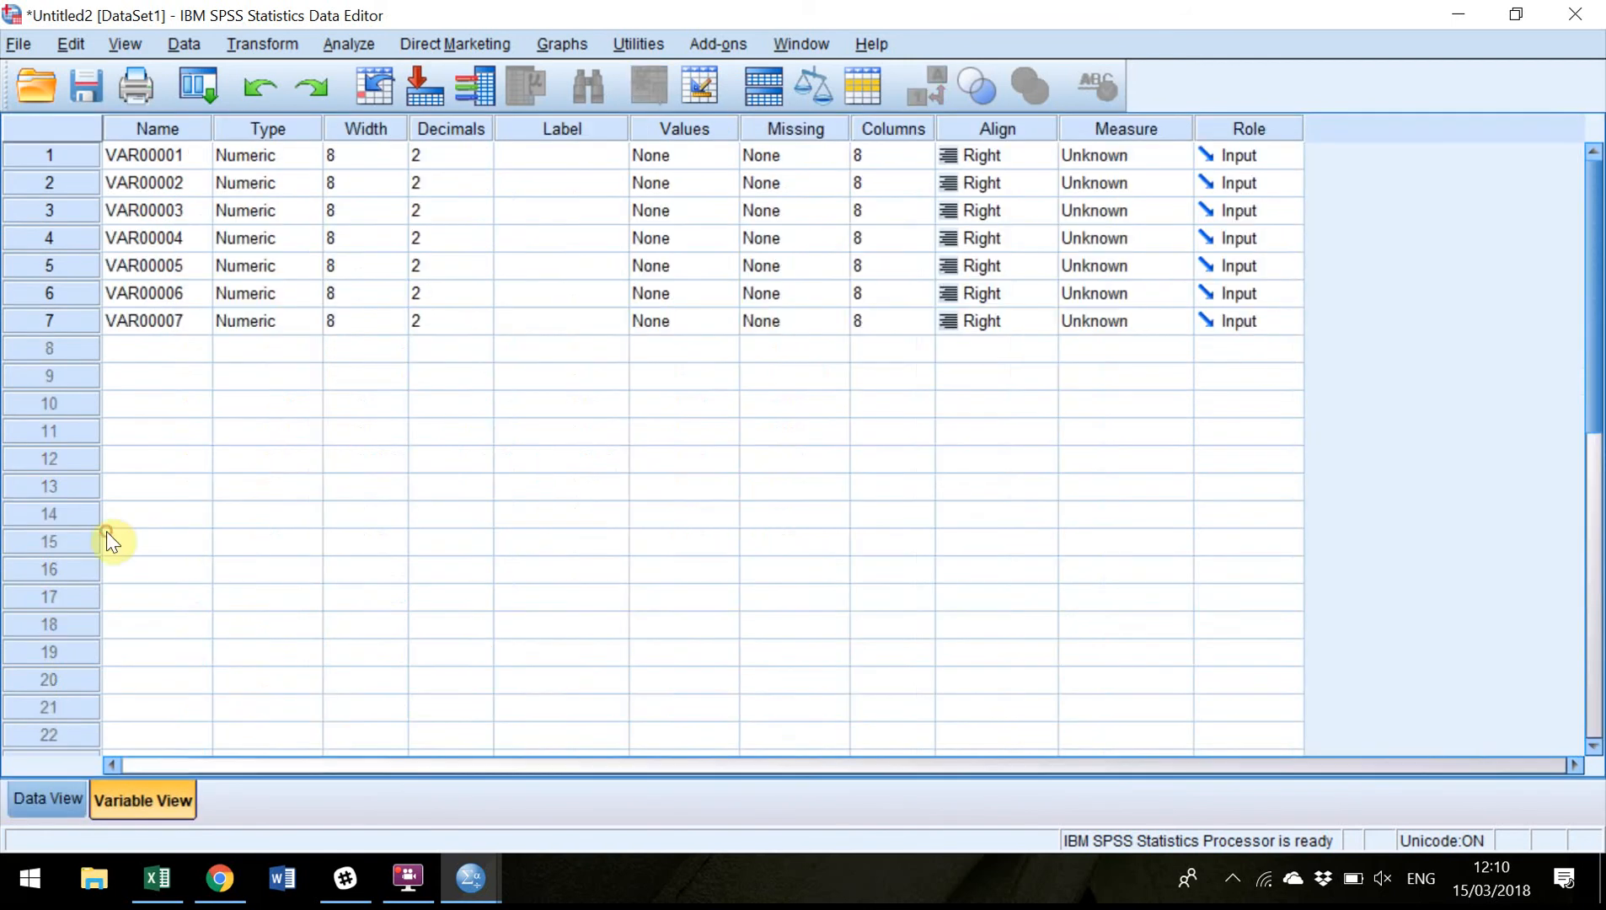
left_click(1516, 14)
left_click_drag(718, 149, 852, 392)
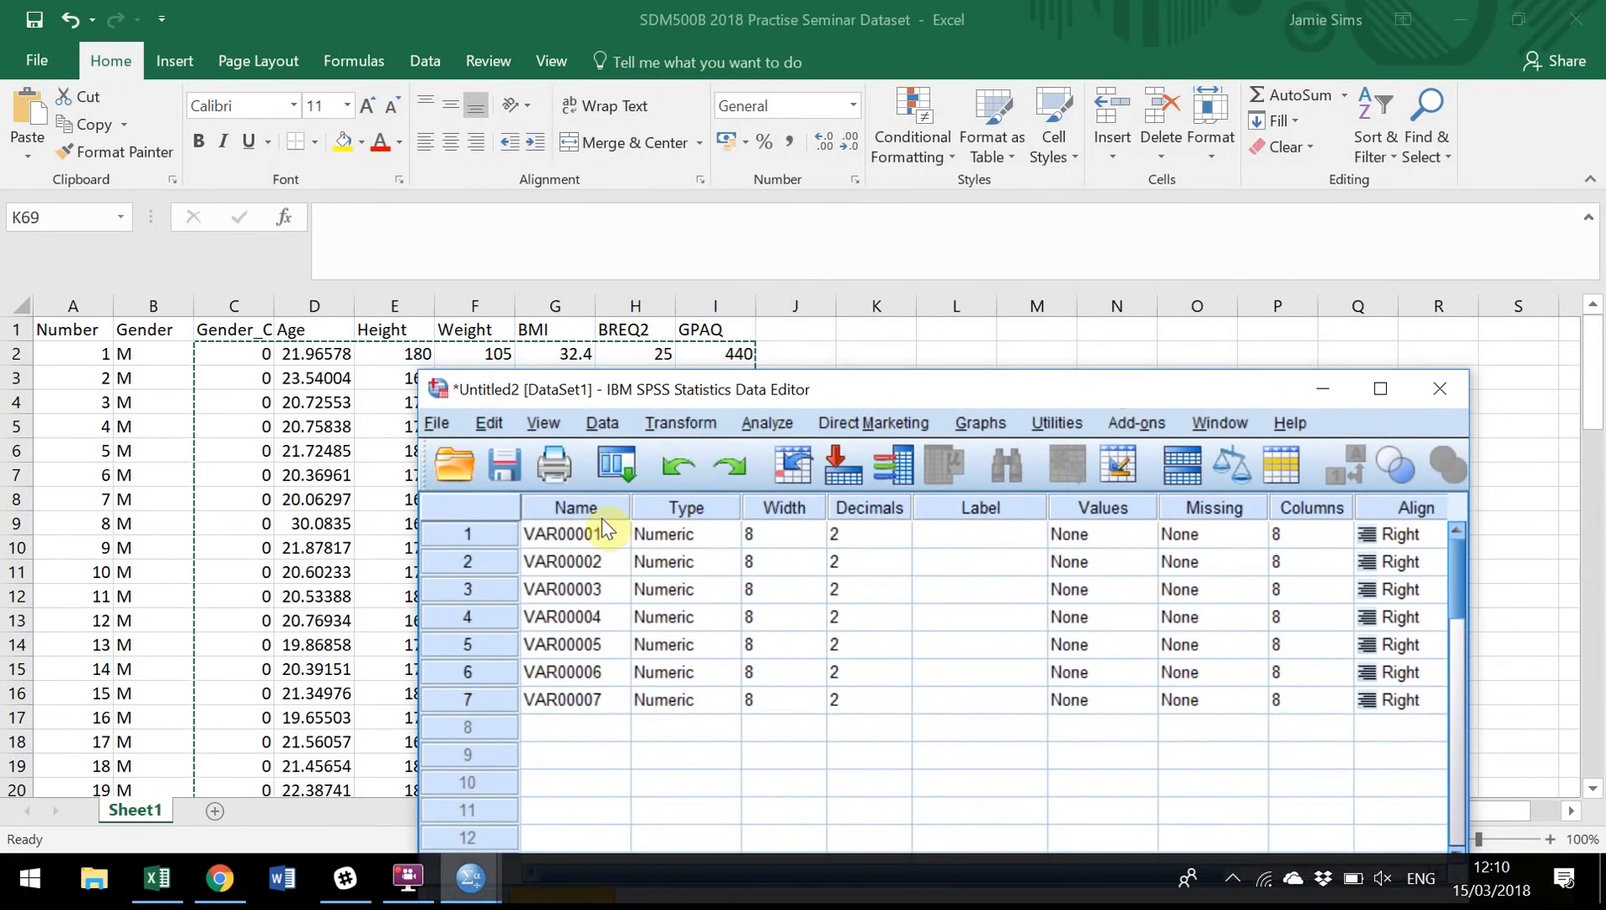
- Rename the first three SPSS variables Gender_Code, Age and Height to match the Excel headers
left_click(590, 539)
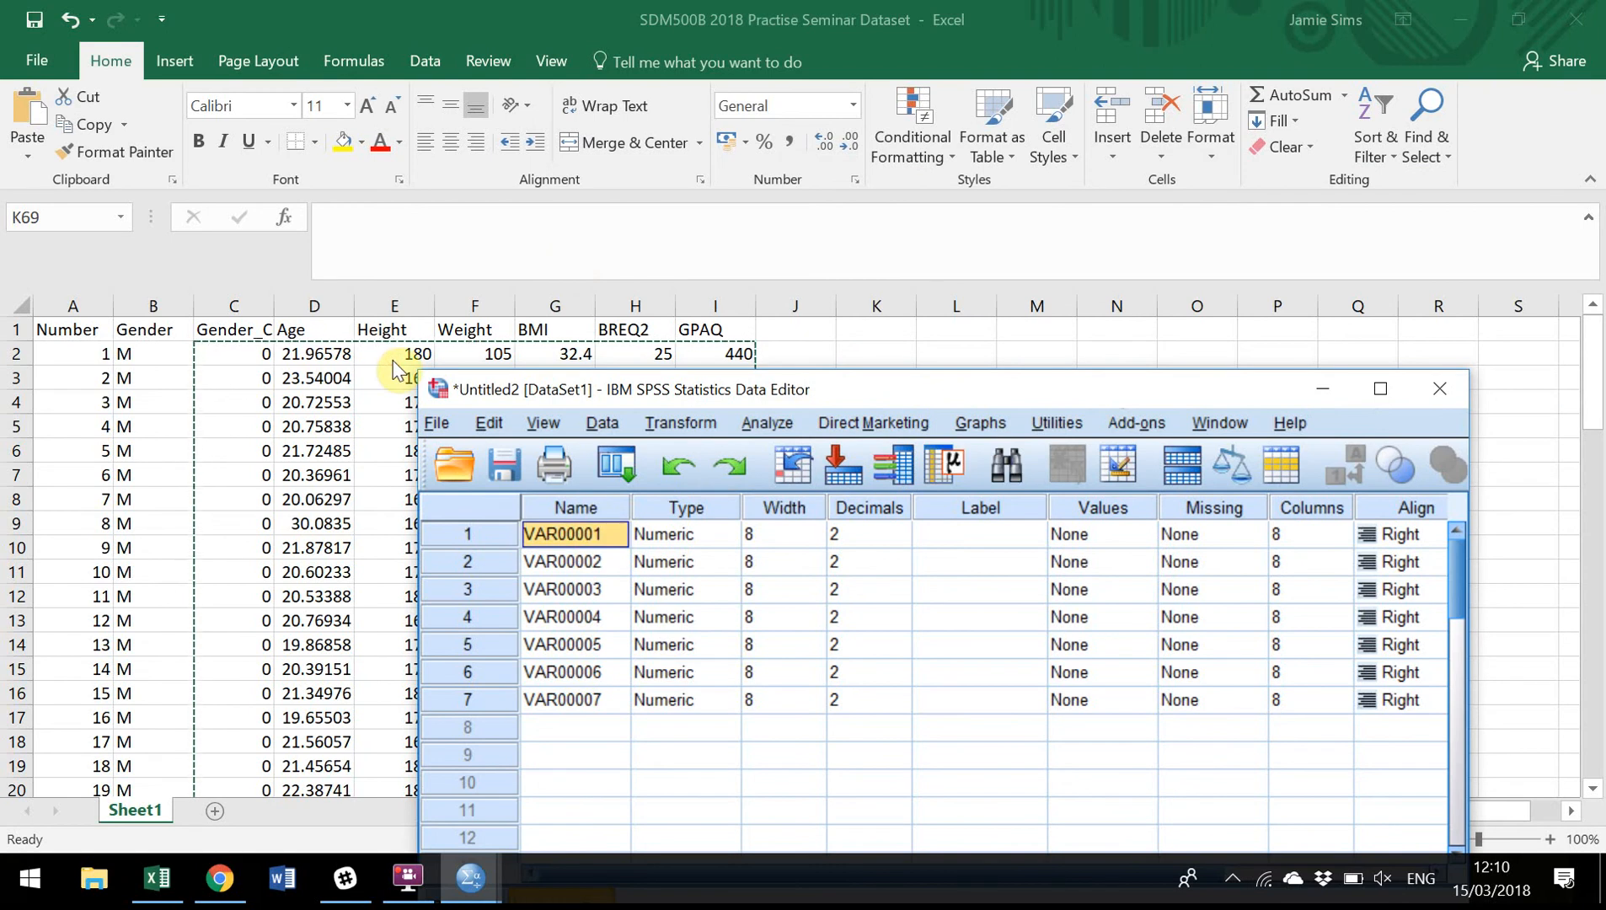
type("Ge")
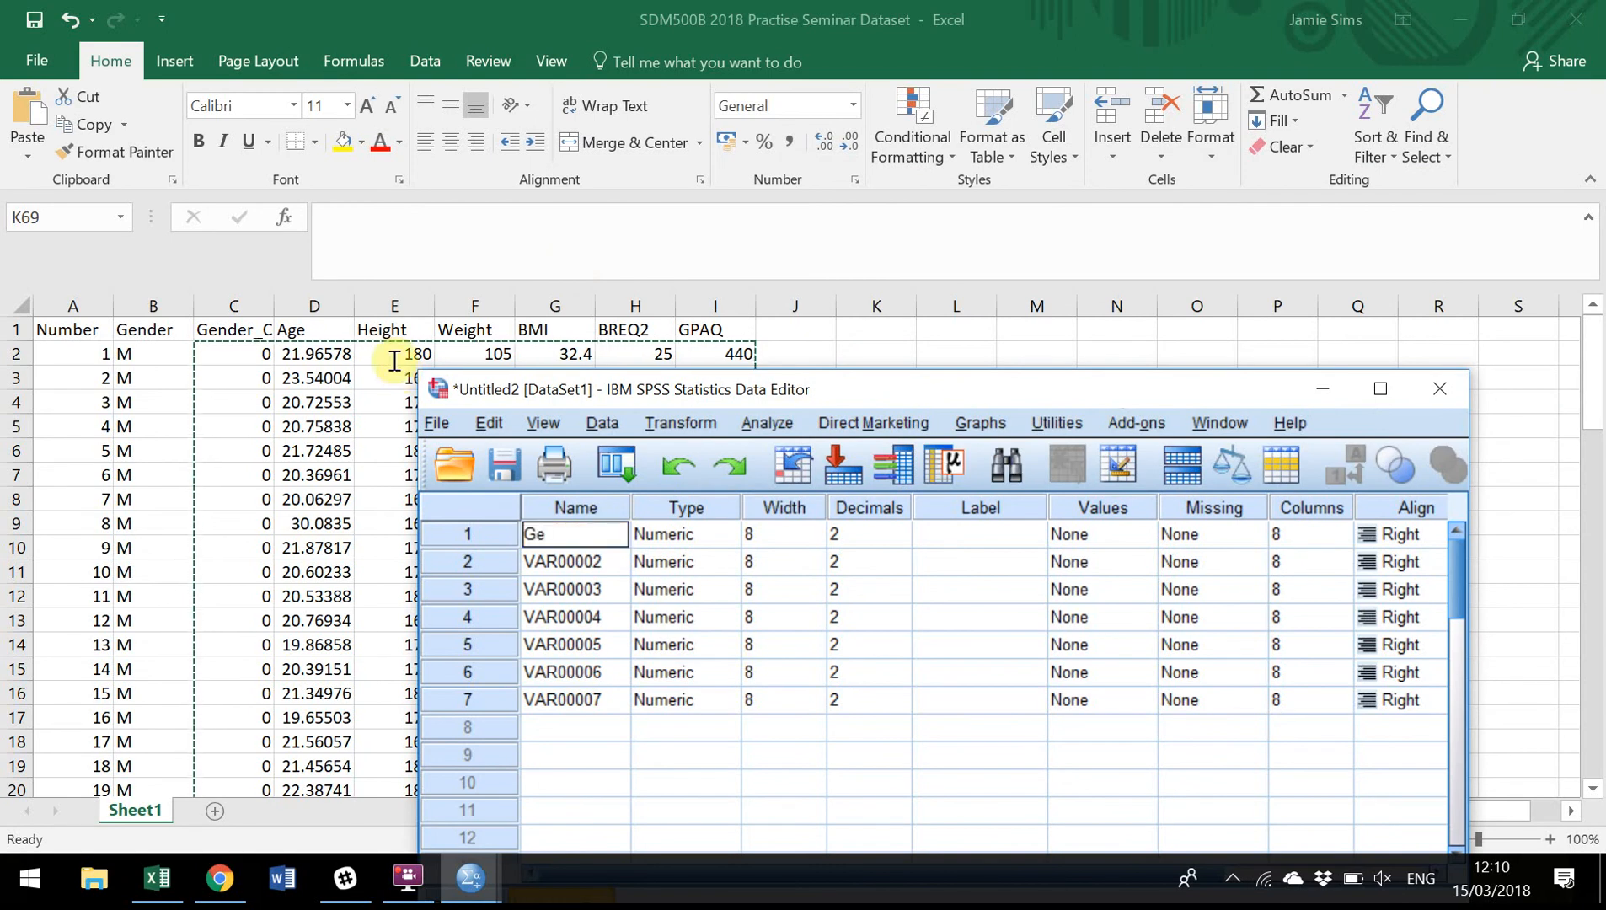
type("nder_Code")
key("Return")
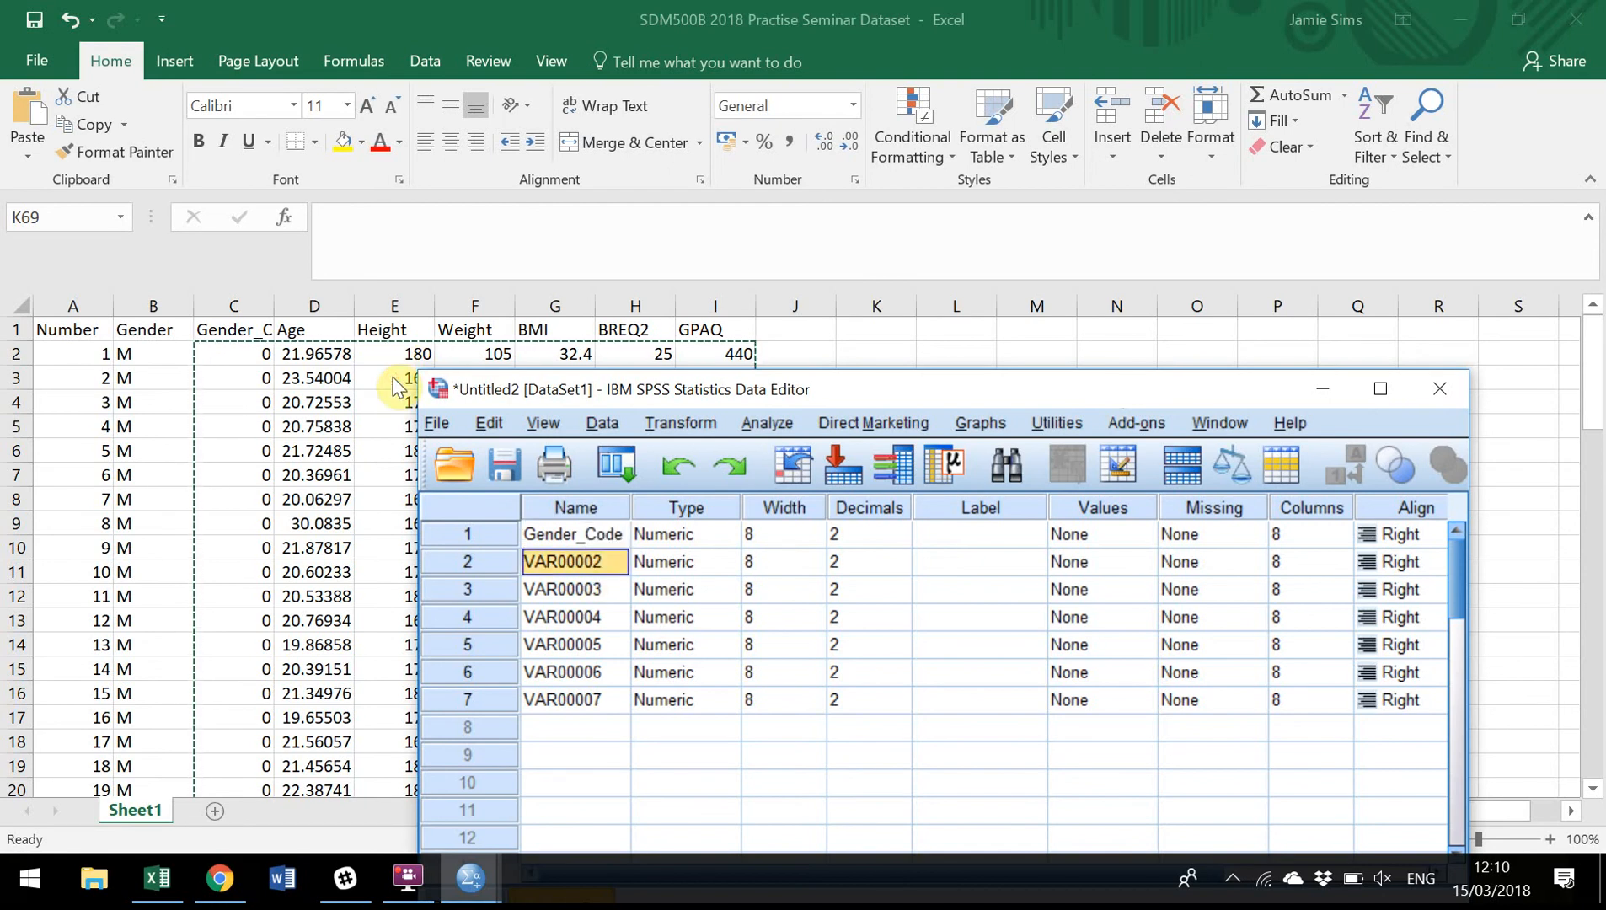
type("Age")
key("Return")
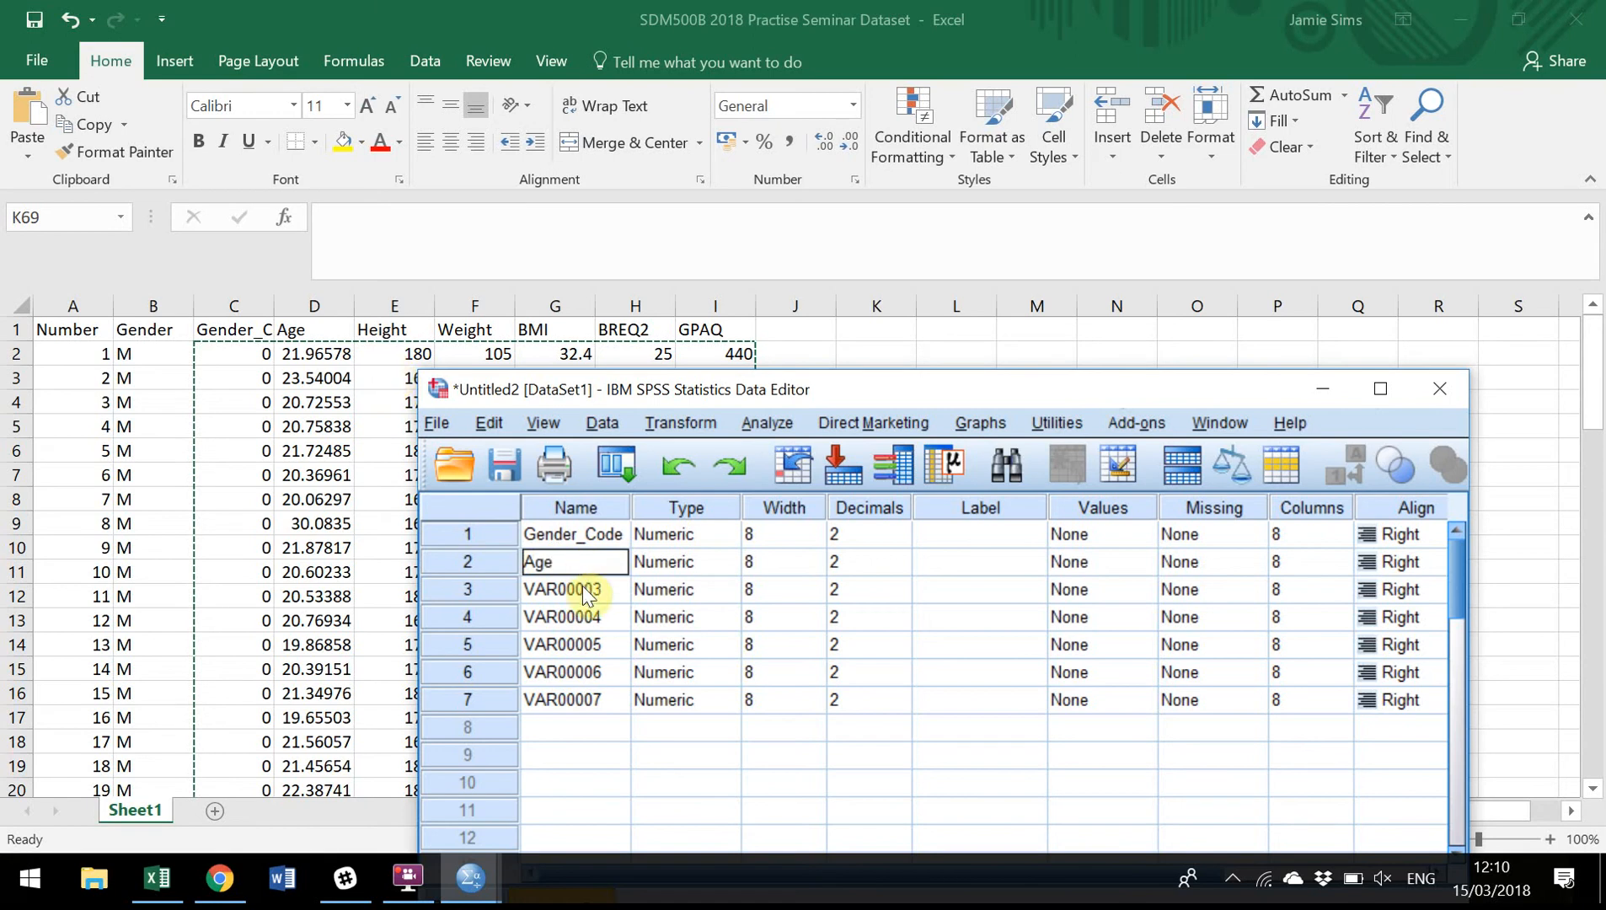
type("Height")
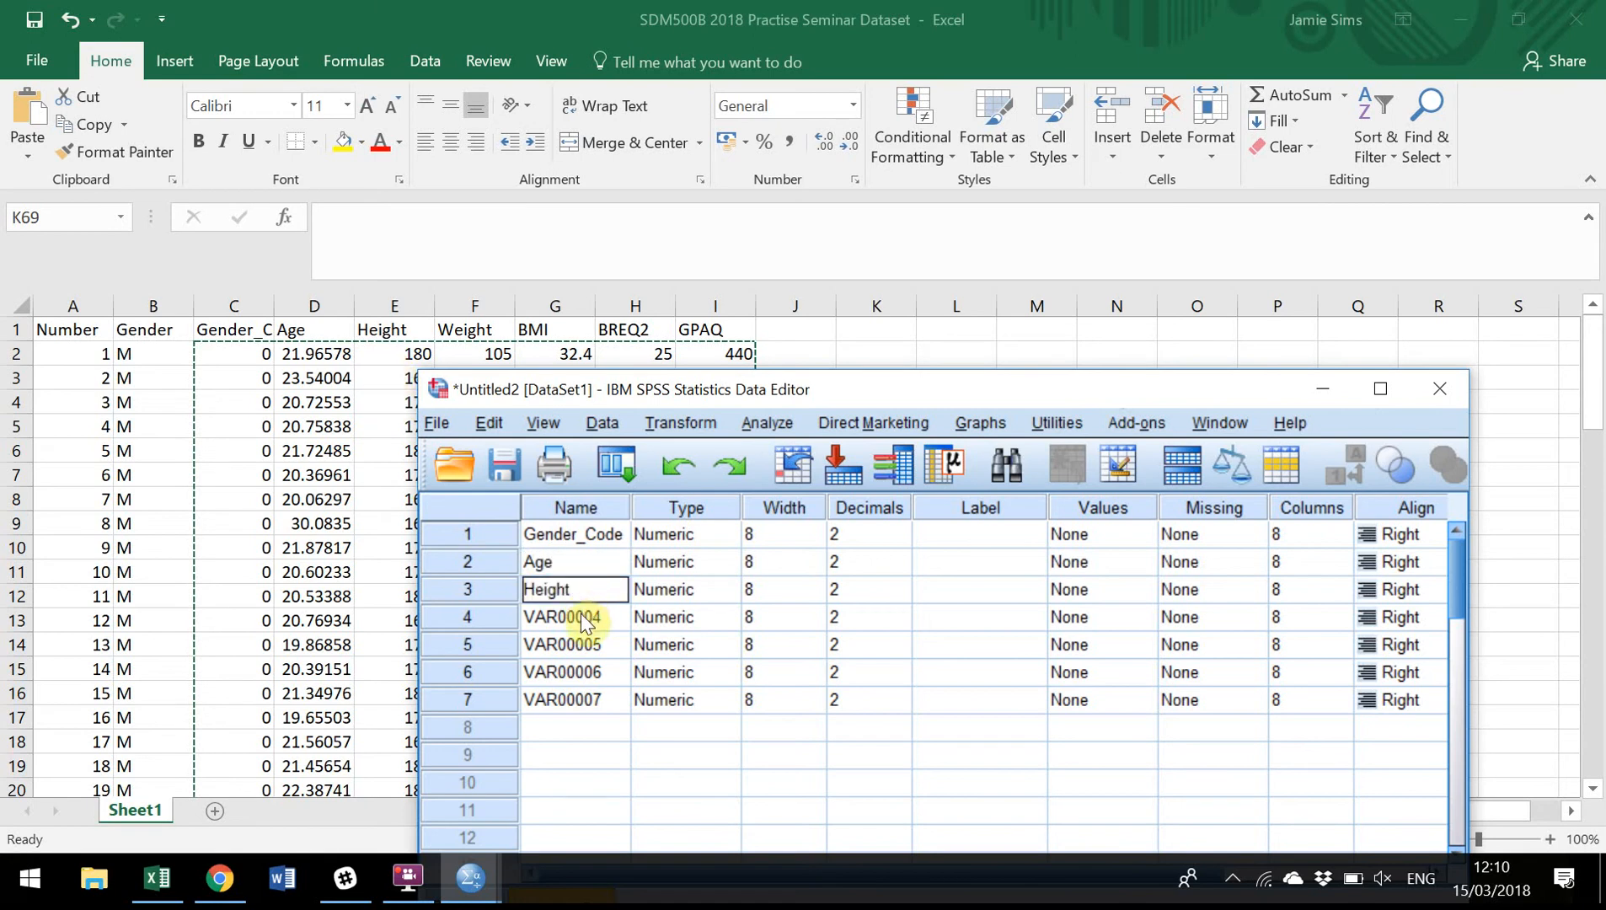
key("Return")
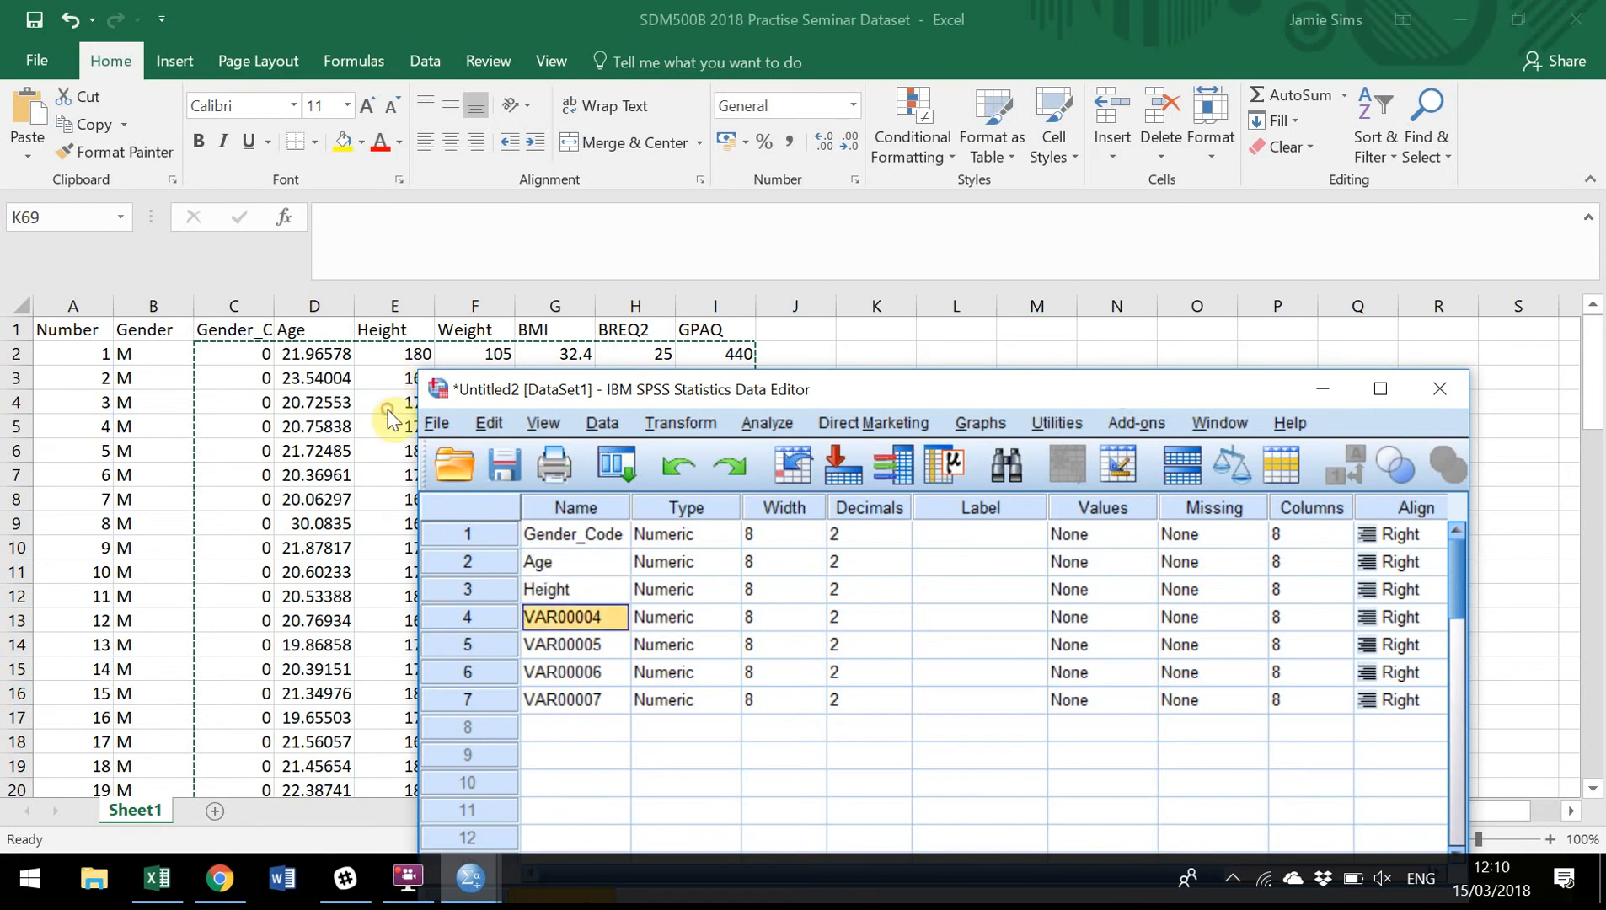
- Name the remaining four variables Weight, BMI, BREQ2 and GPAQ
type("Weight")
key("Return")
type("BMI")
key("Return")
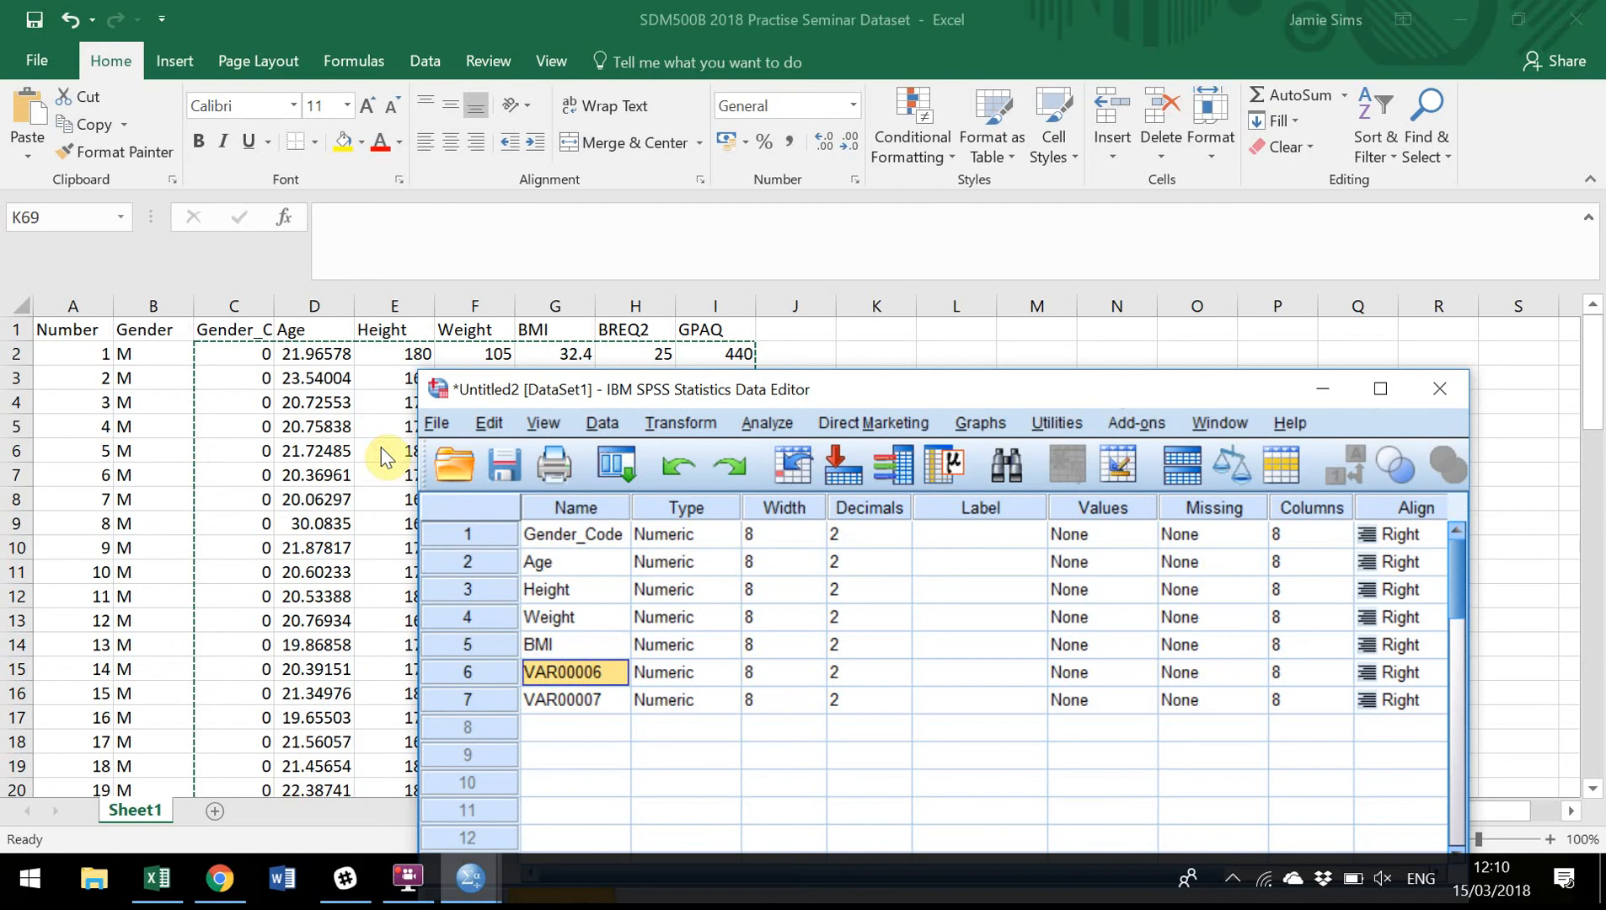
type("BREQ2")
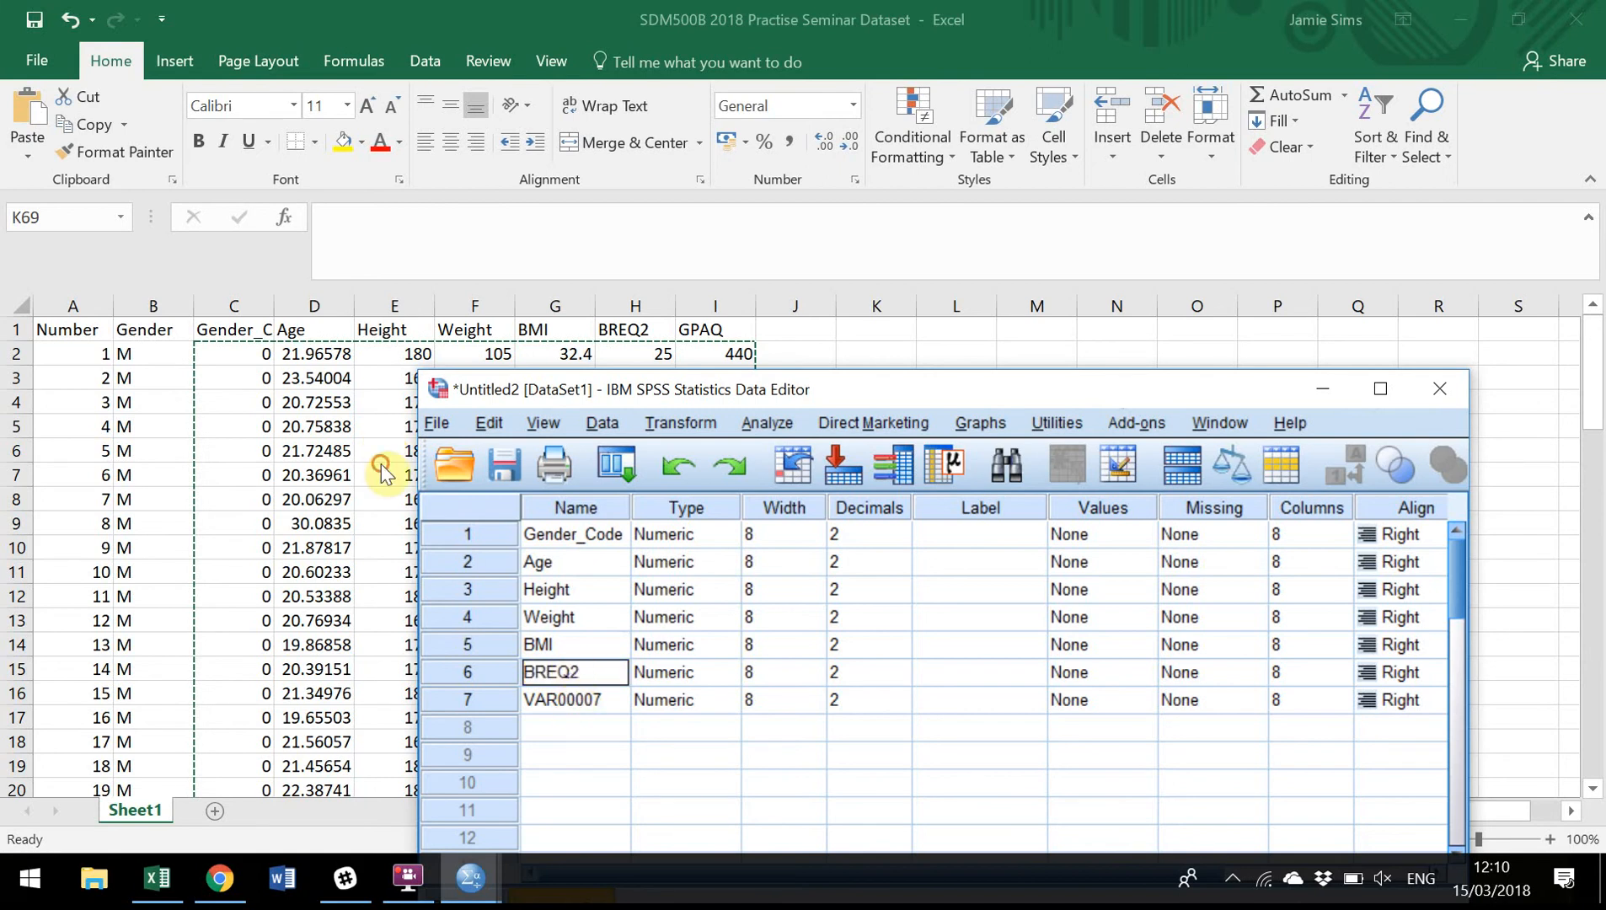
key("Return")
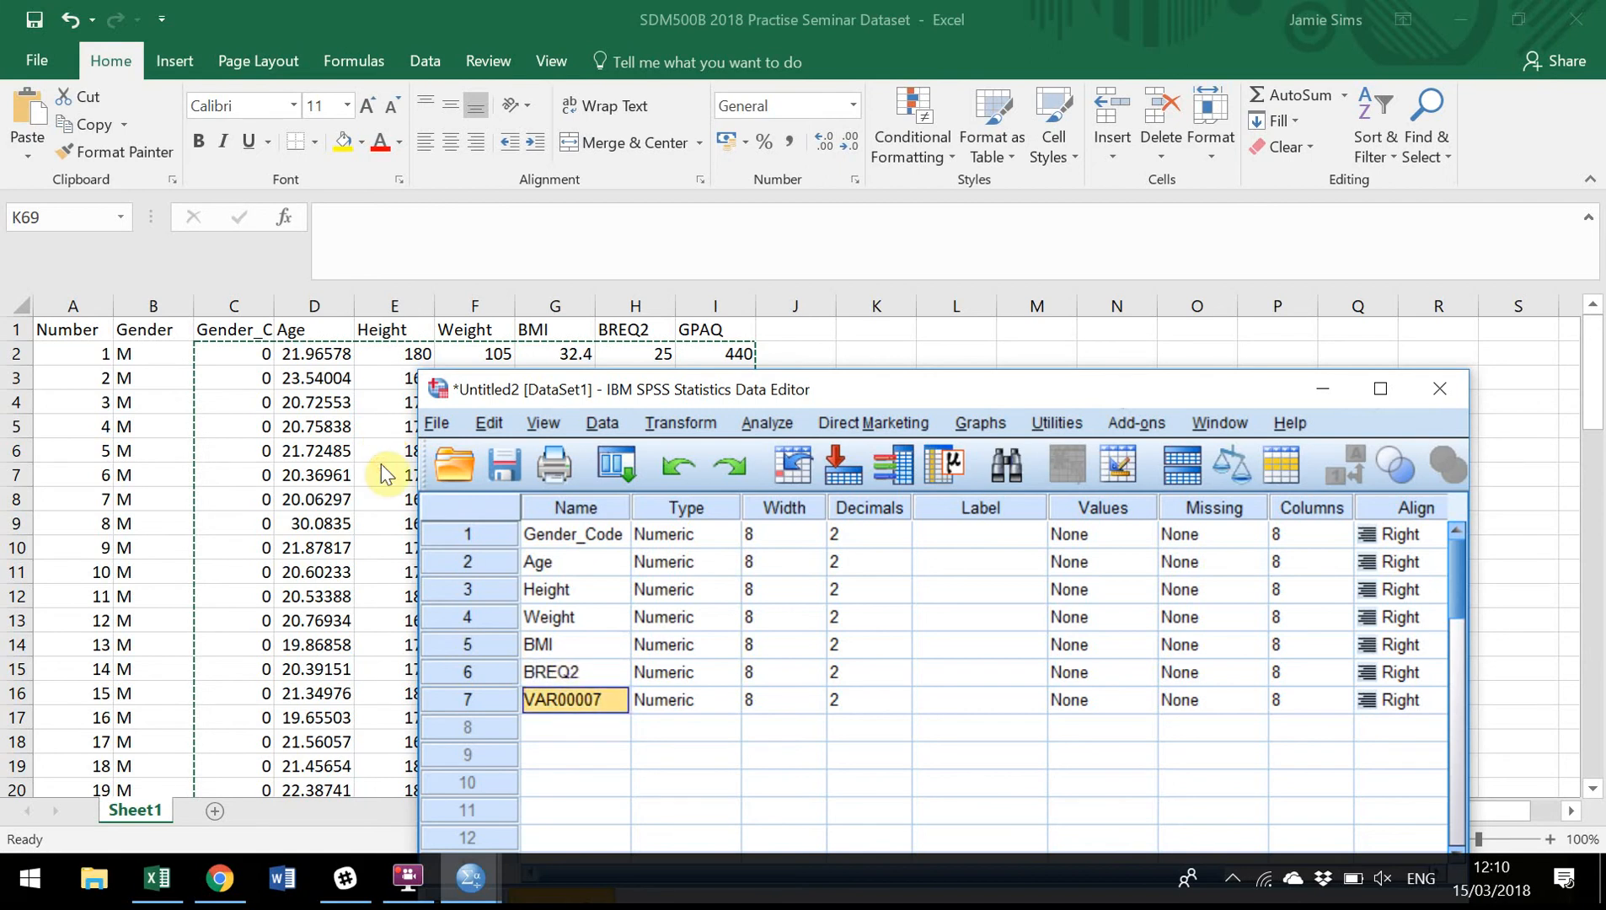
type("GPAQ")
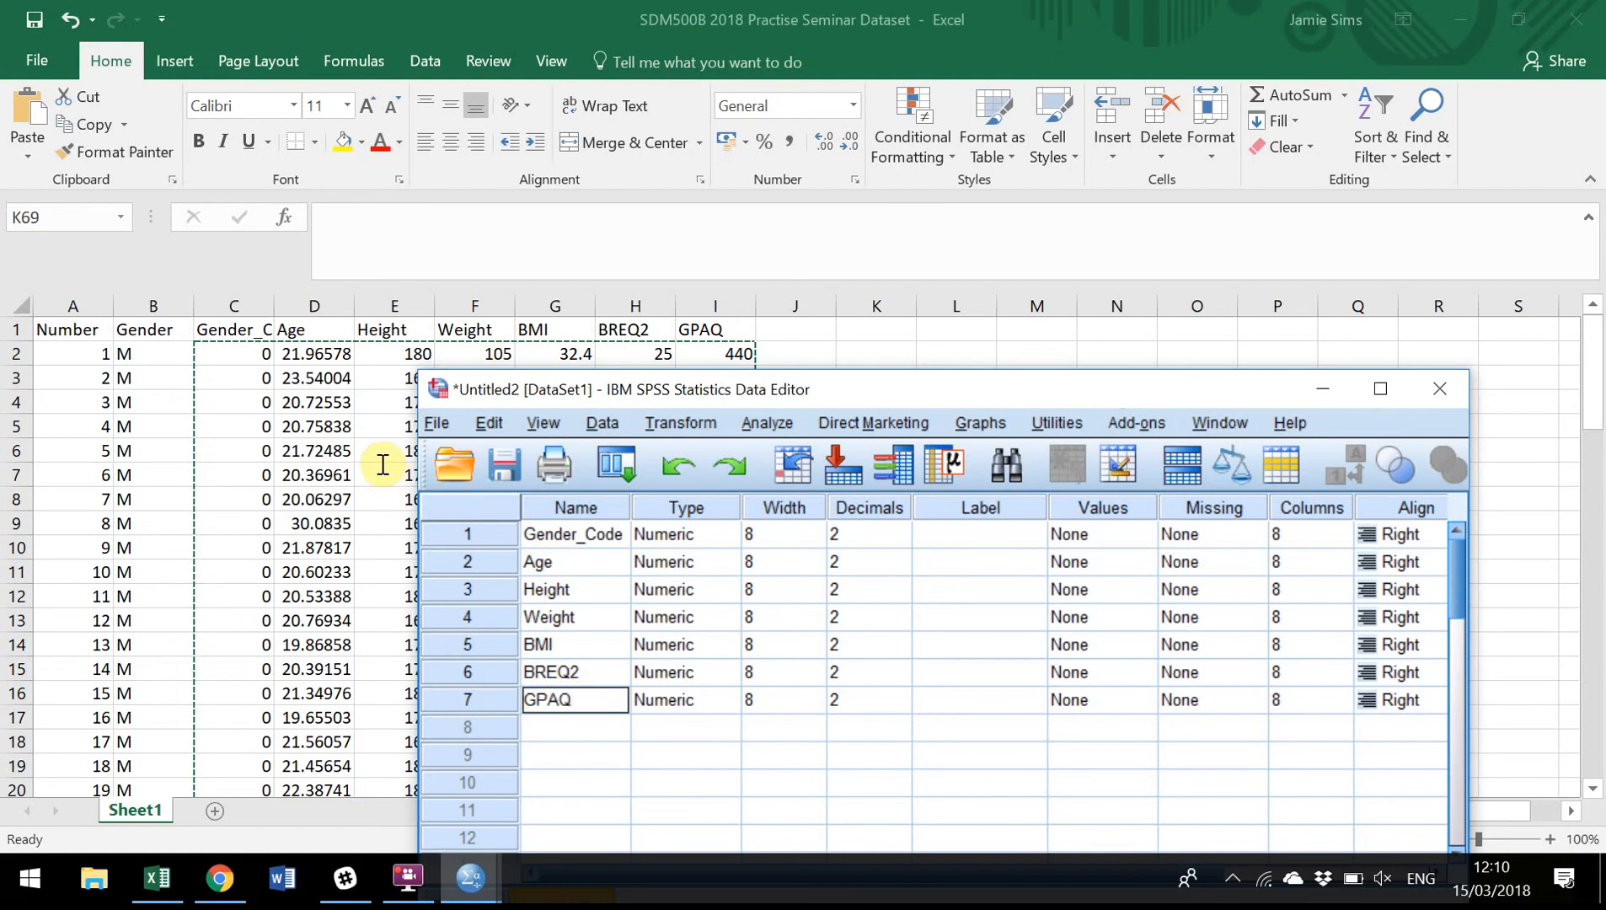
left_click(649, 754)
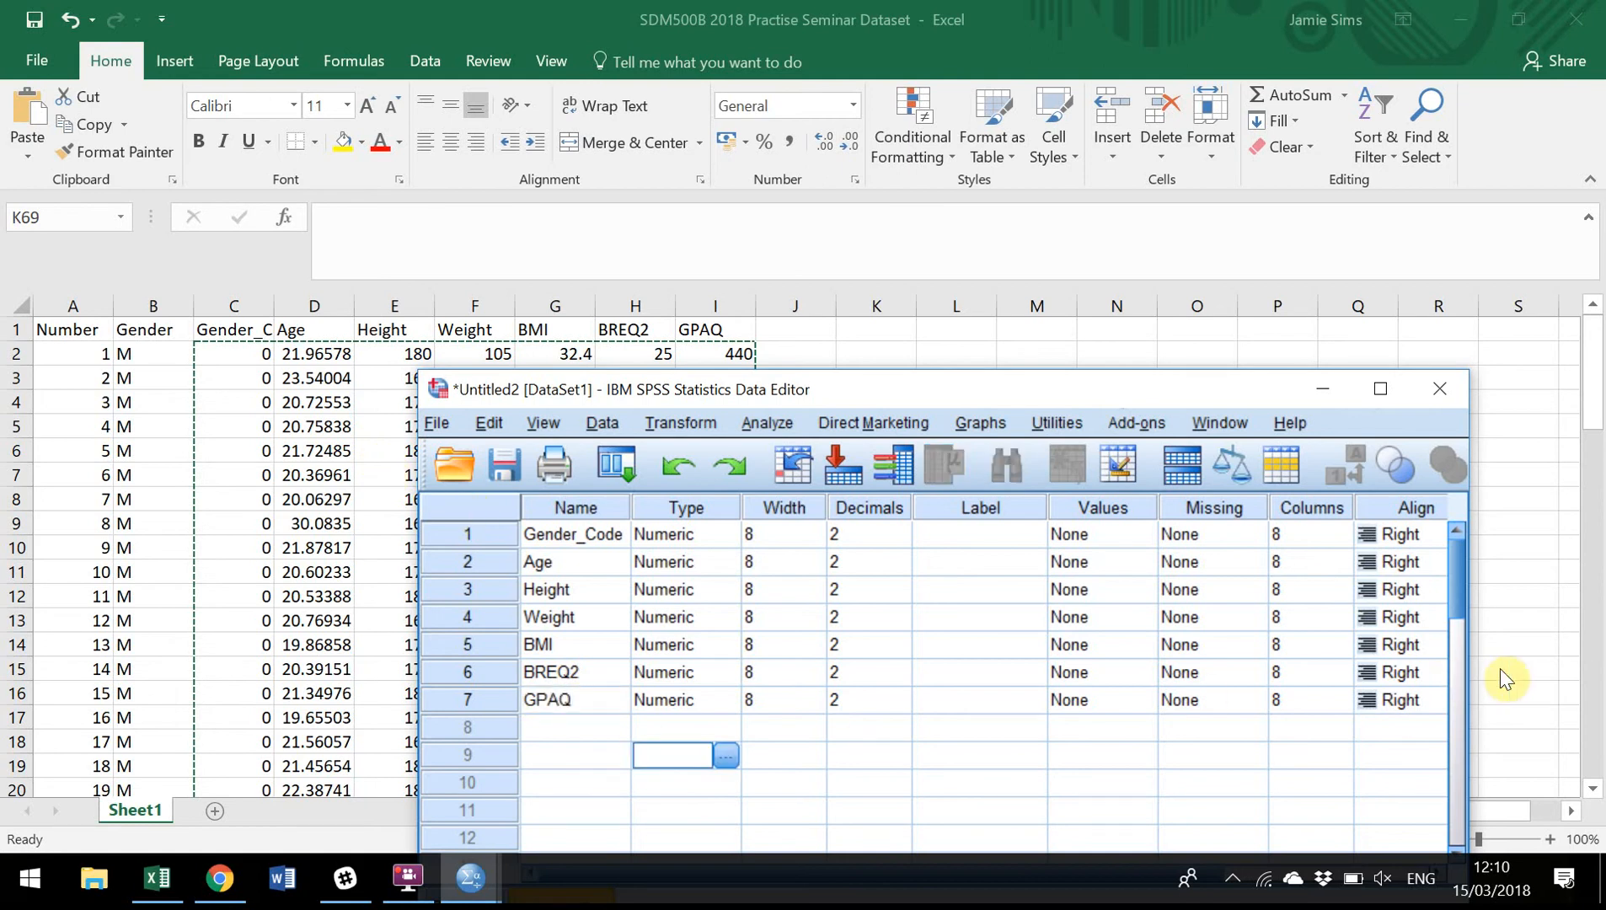
- Try to set the Gender_Code variable's width to 1
left_click_drag(1227, 388, 922, 278)
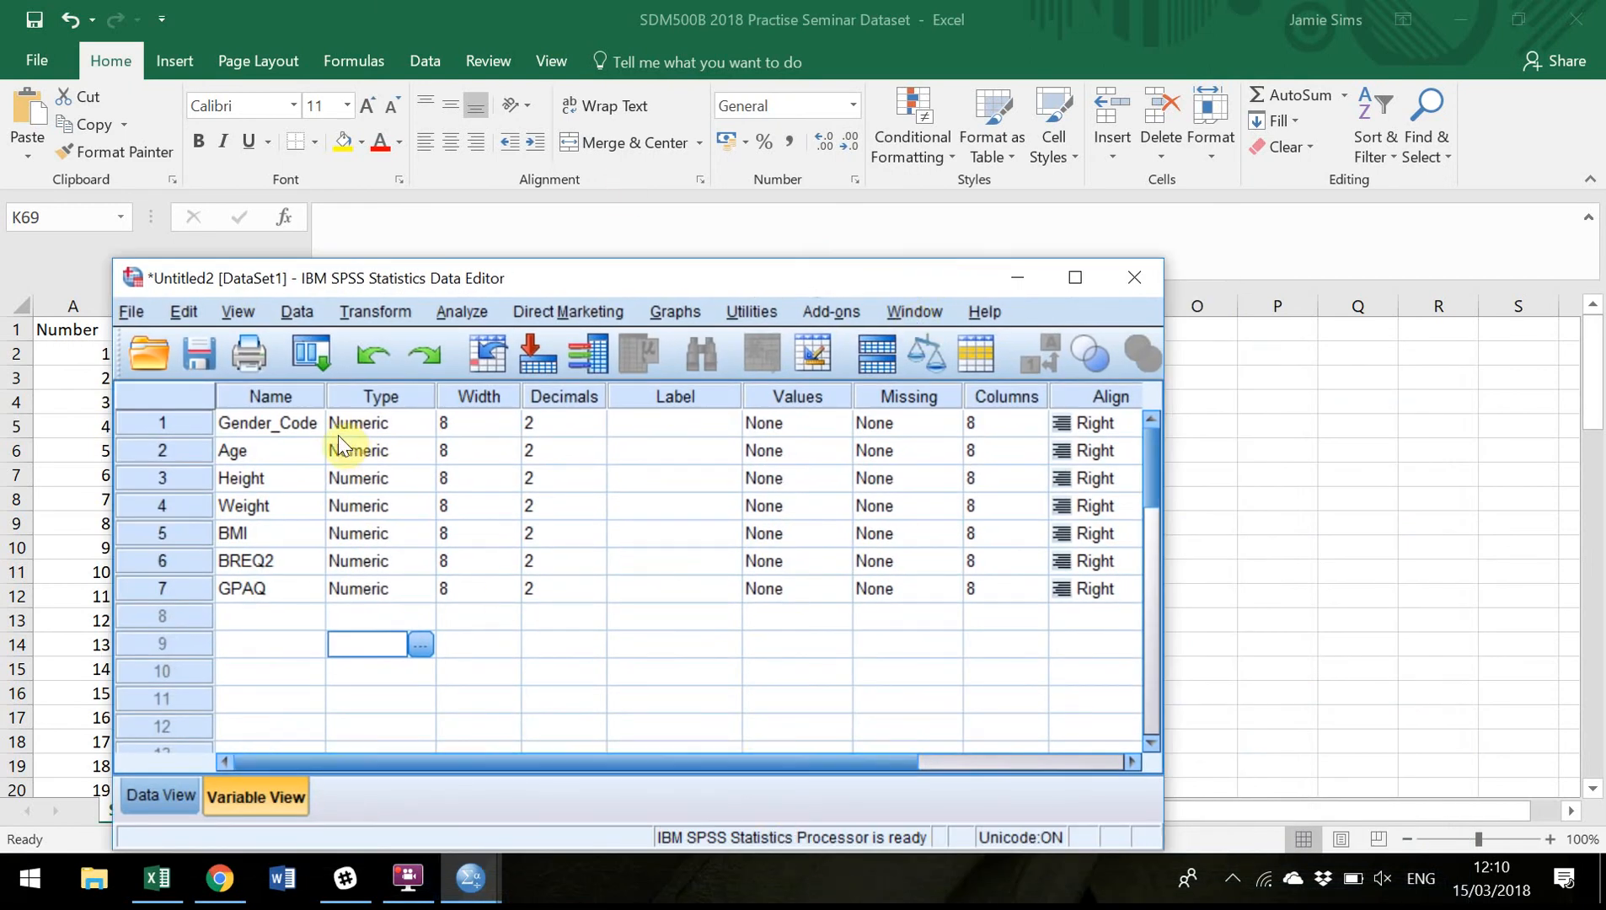
left_click(494, 428)
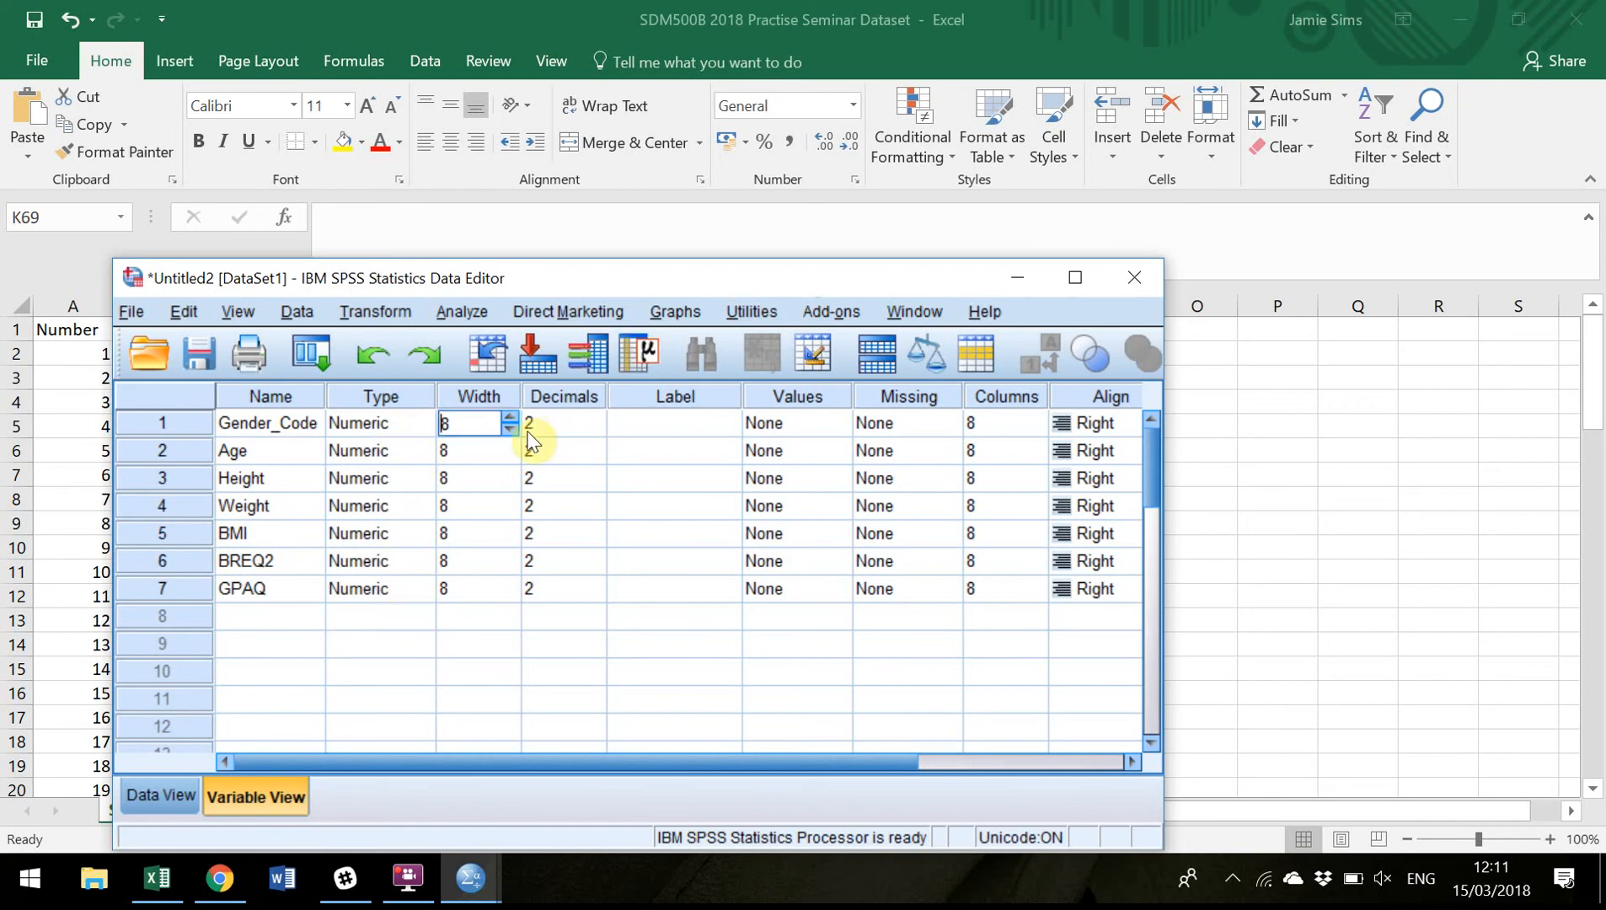
key("BackSpace")
type("2")
key("BackSpace")
type("1")
key("Tab")
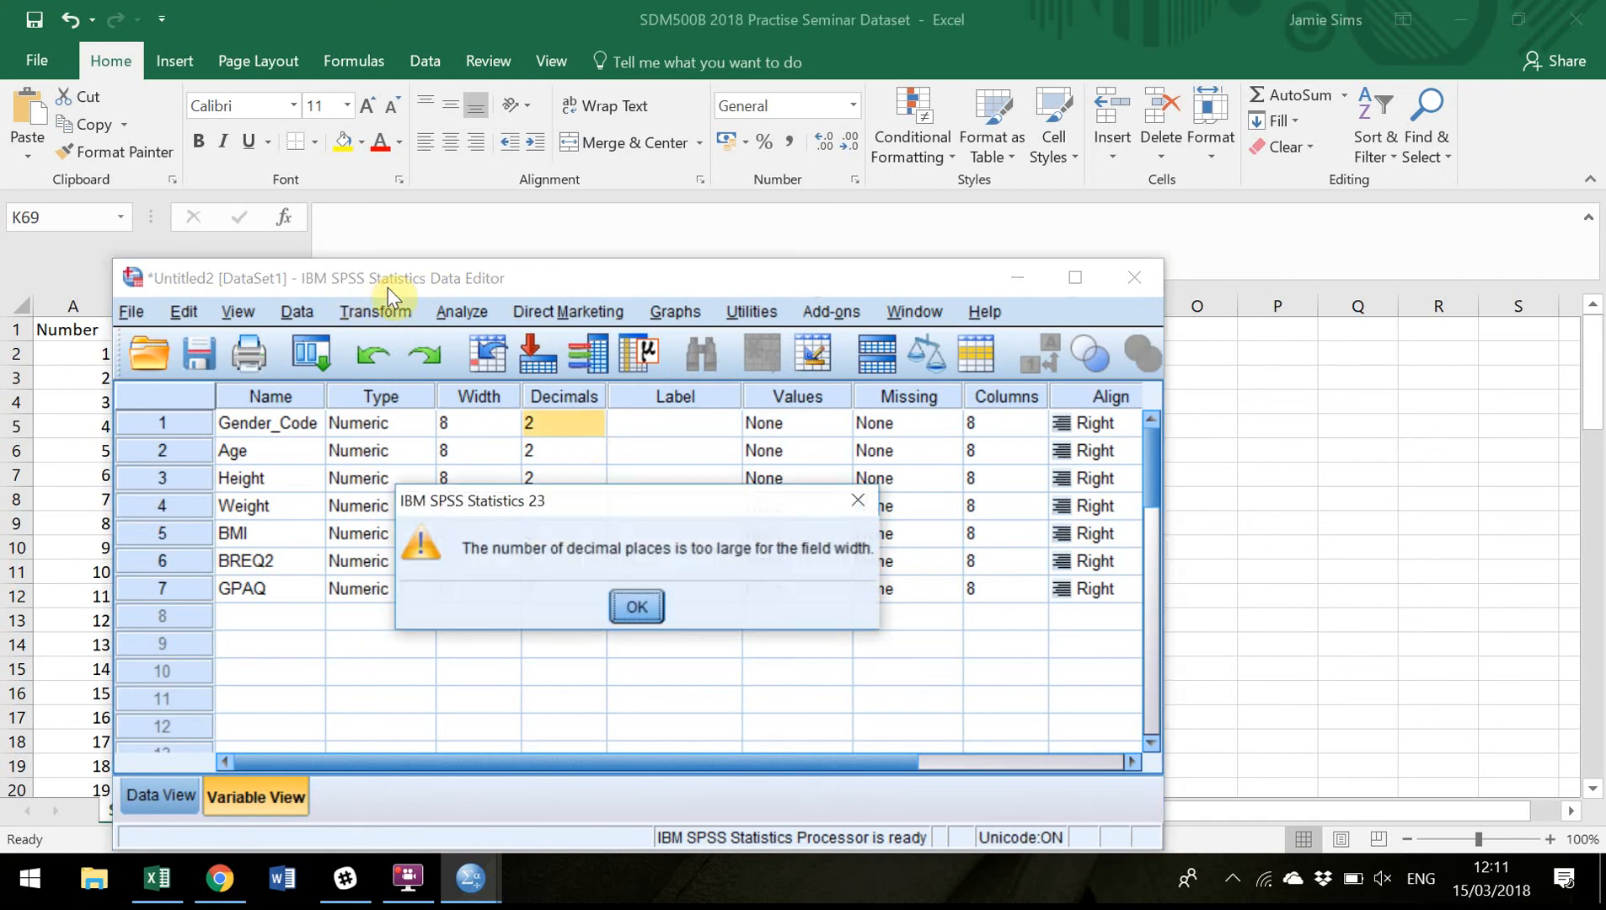
left_click(638, 605)
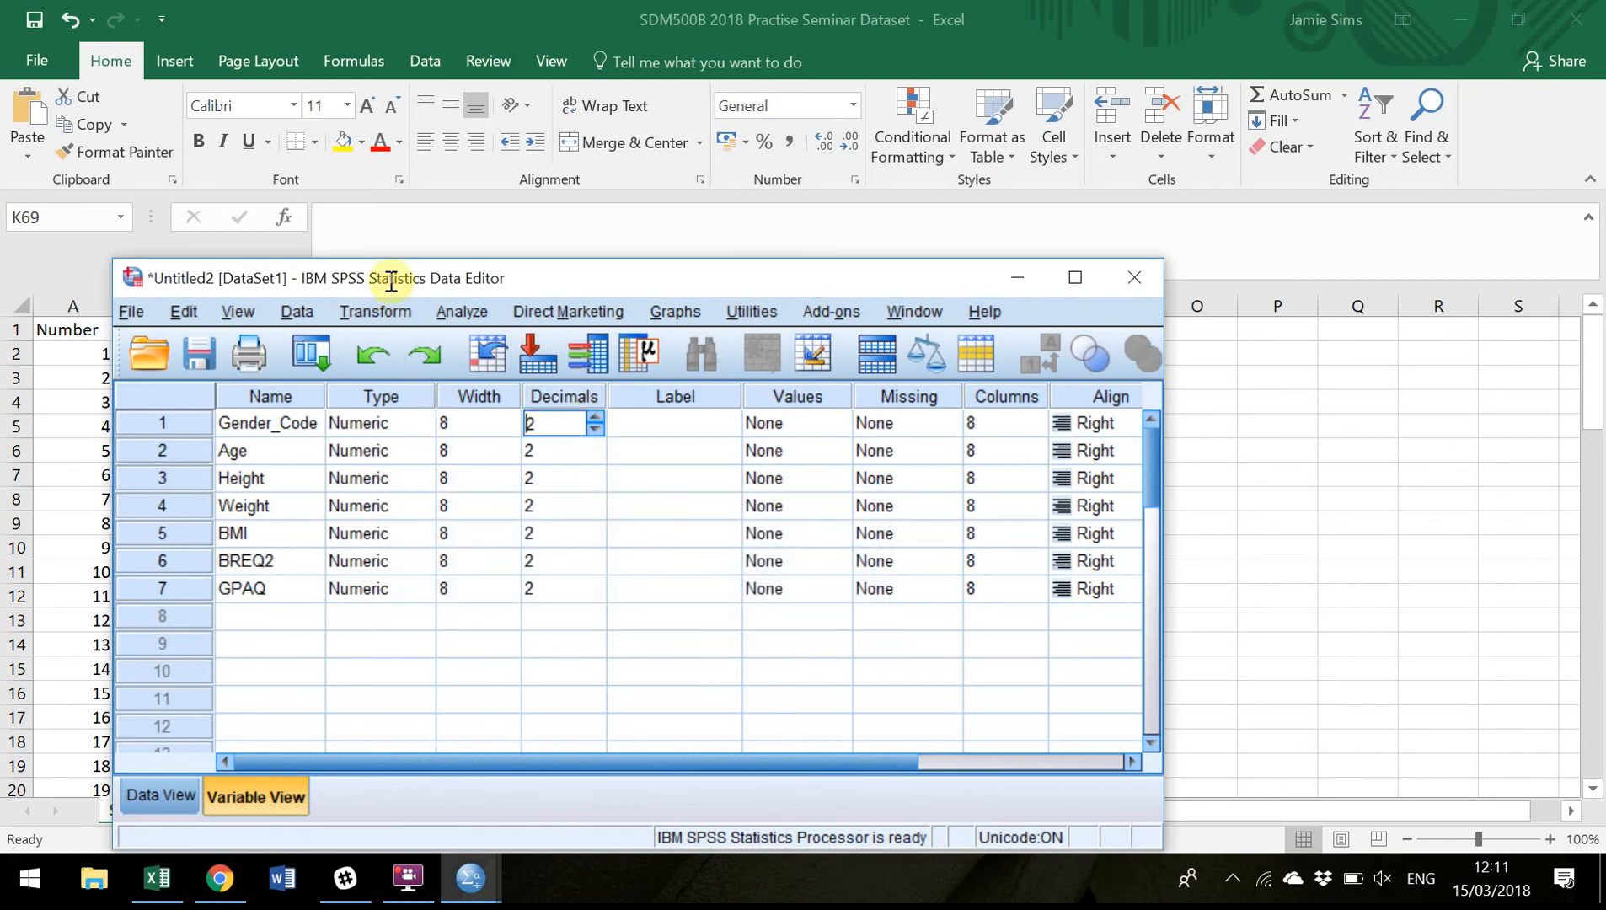
- Set the Gender_Code variable's decimals to 0
type("0")
left_click(666, 674)
- Set the Age variable's width to 4 and its decimals to 1
left_click_drag(561, 284, 835, 175)
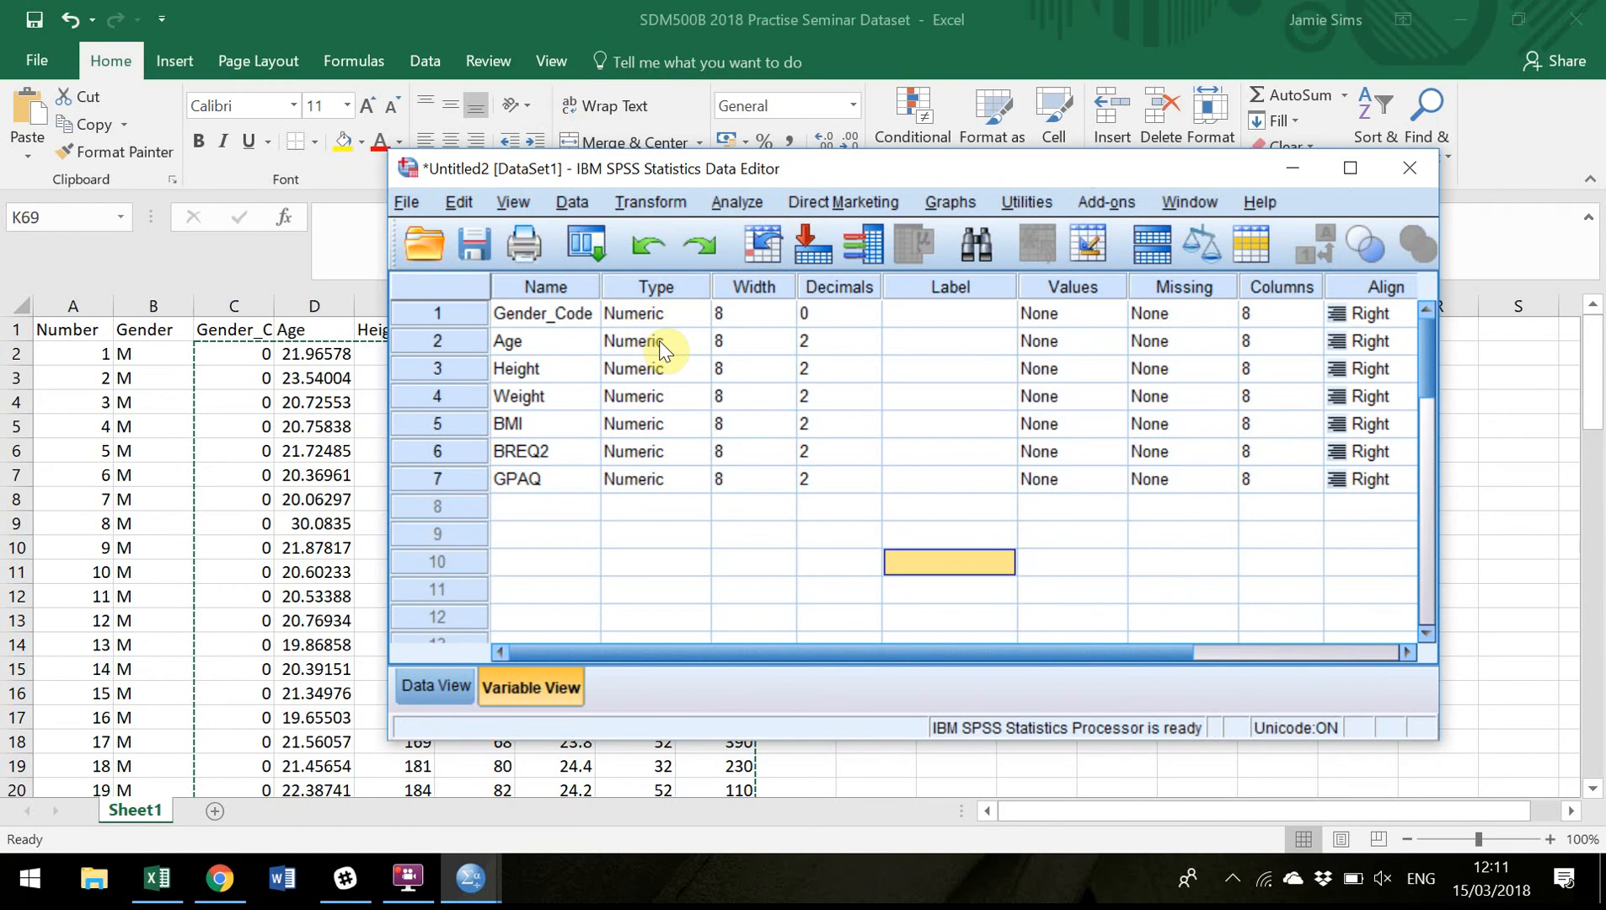
left_click(762, 340)
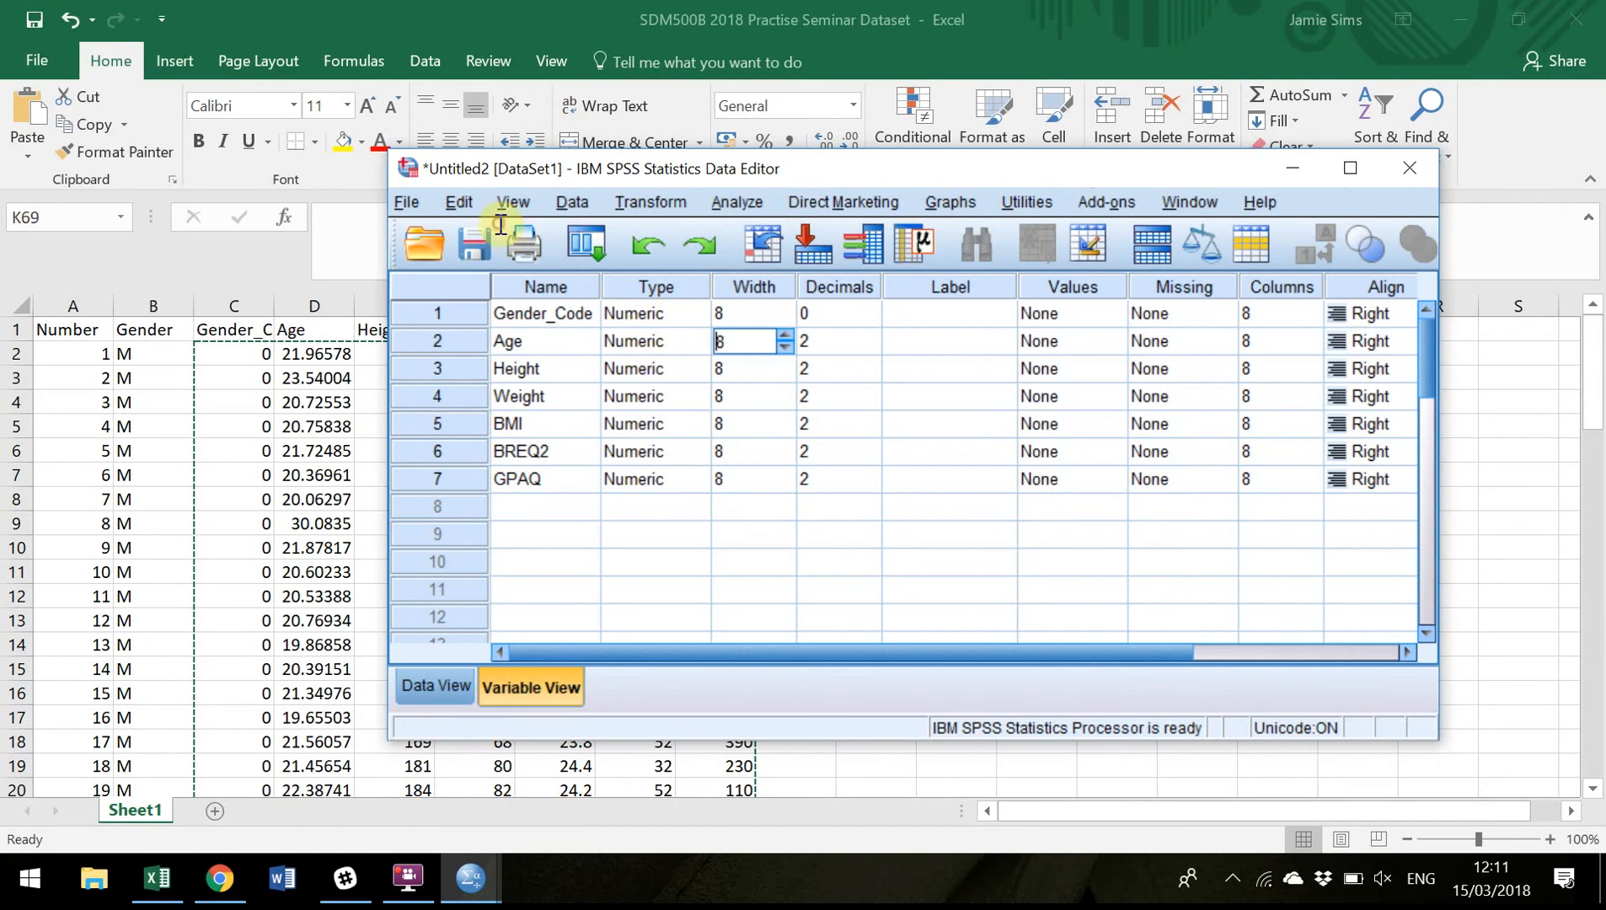
type("4")
left_click(826, 345)
left_click(871, 347)
- Set the Height variable's width to 3
left_click(752, 370)
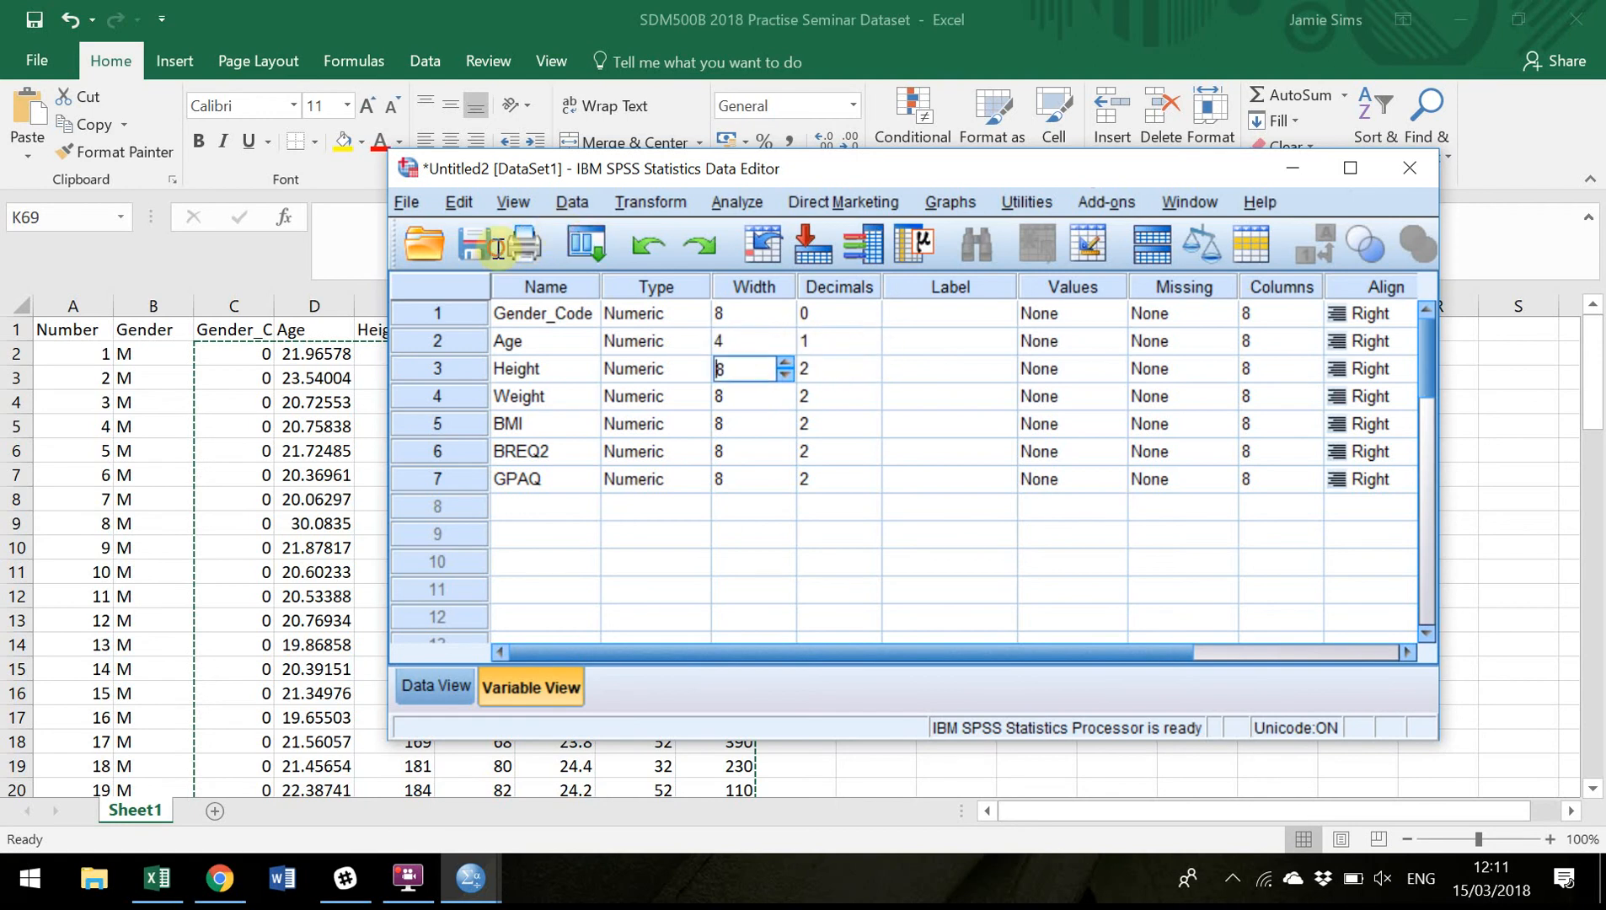
left_click_drag(601, 173, 703, 174)
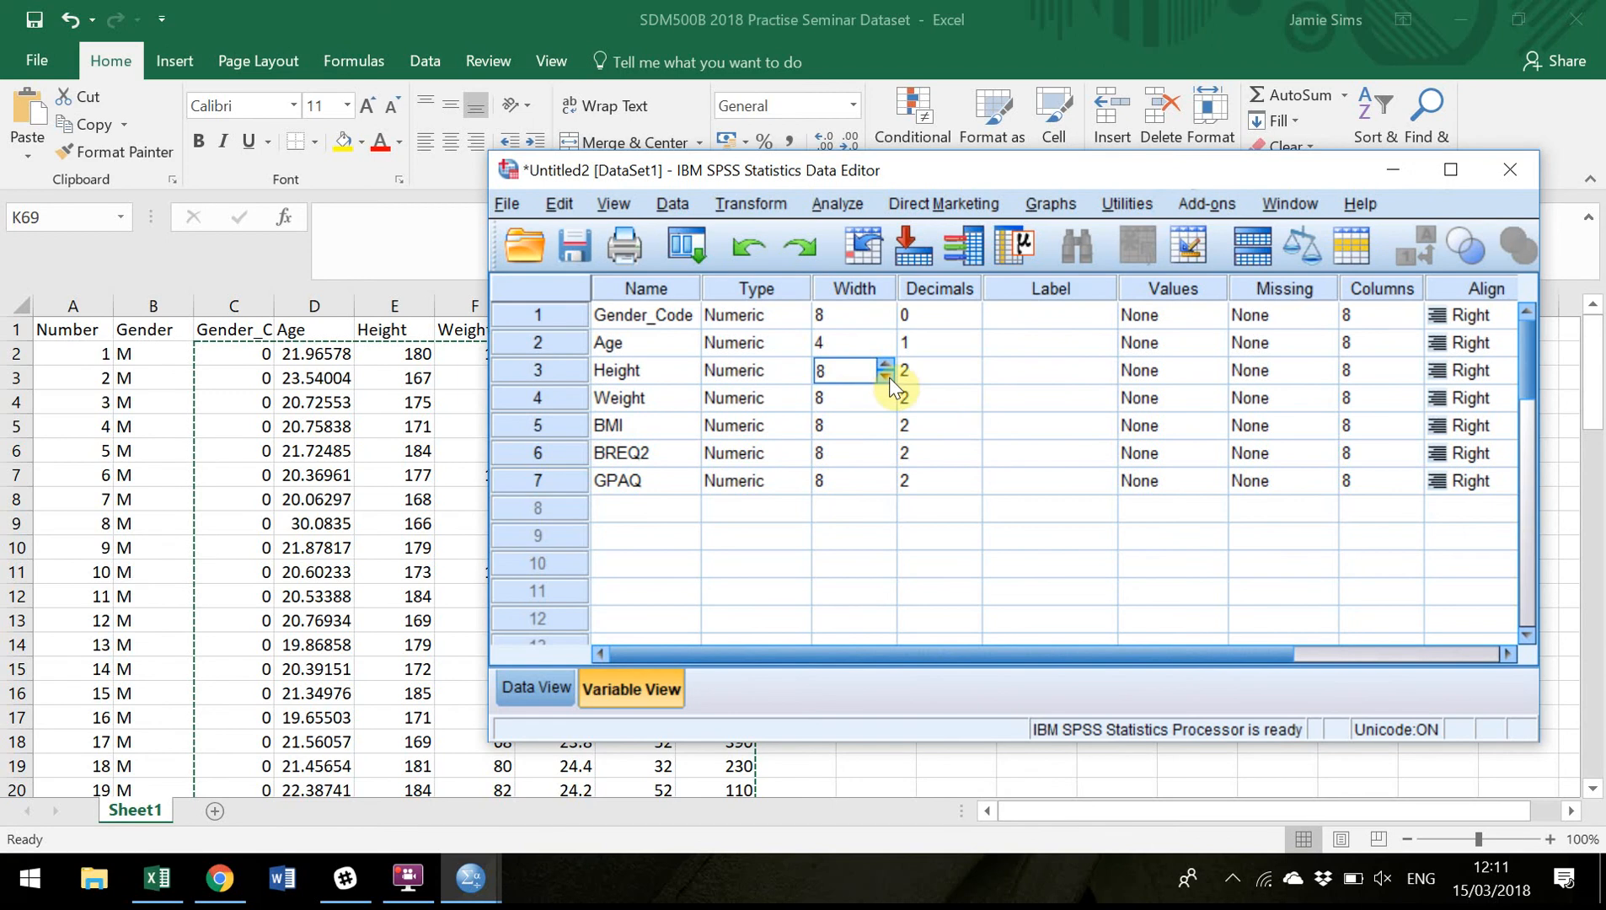
type("4")
key("BackSpace")
type("3")
- Reduce the Weight variable's width to 3
left_click(851, 405)
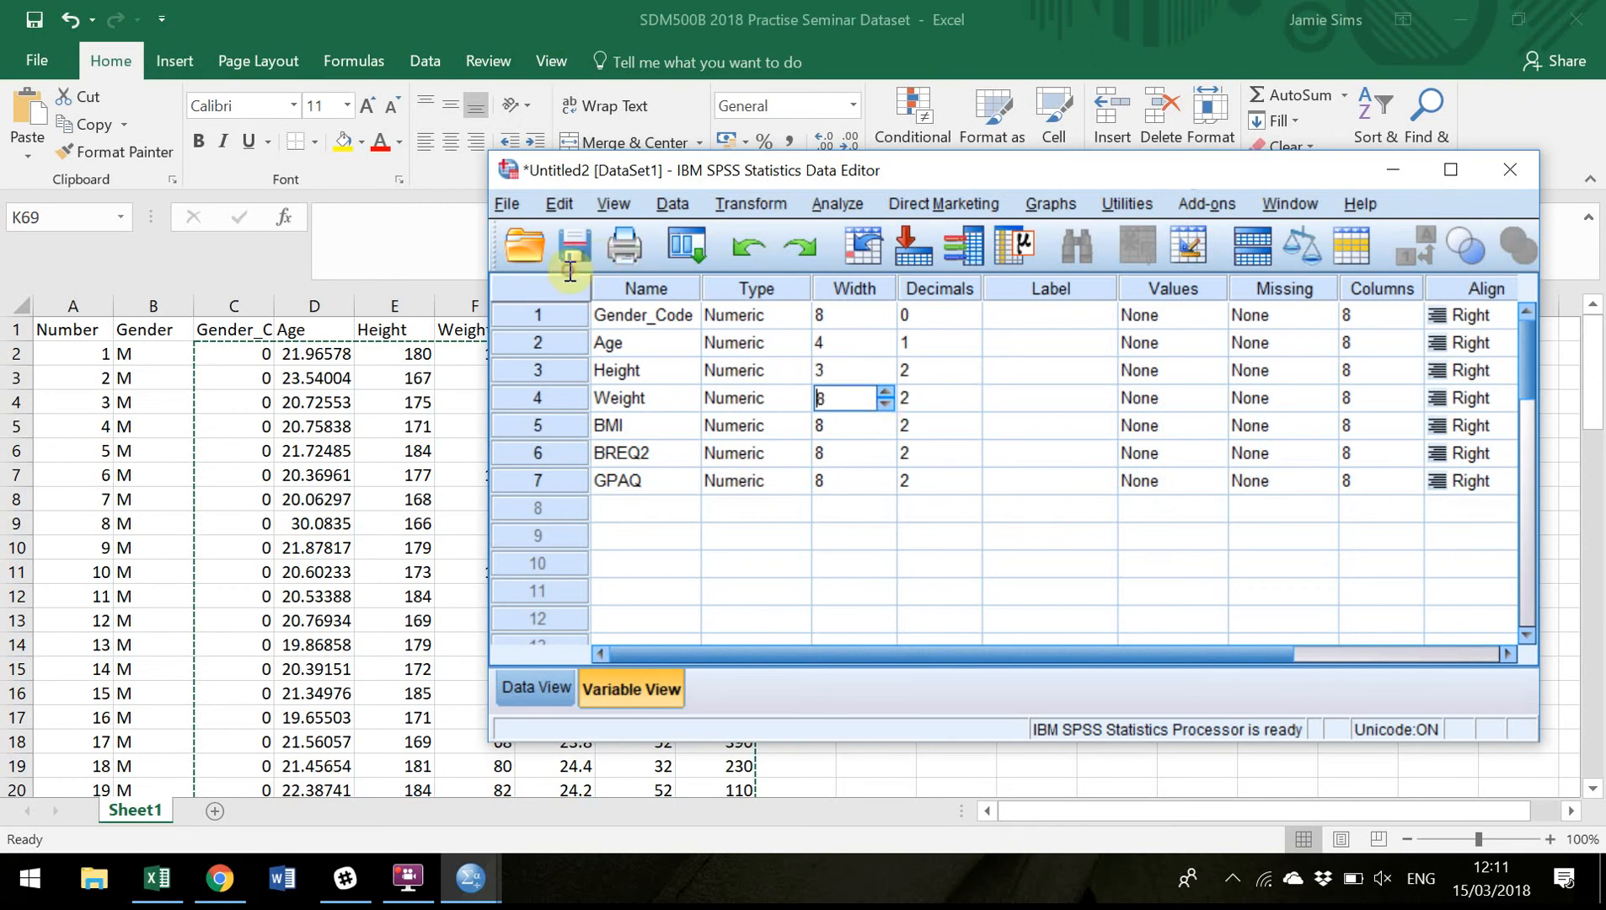
left_click_drag(784, 171, 657, 105)
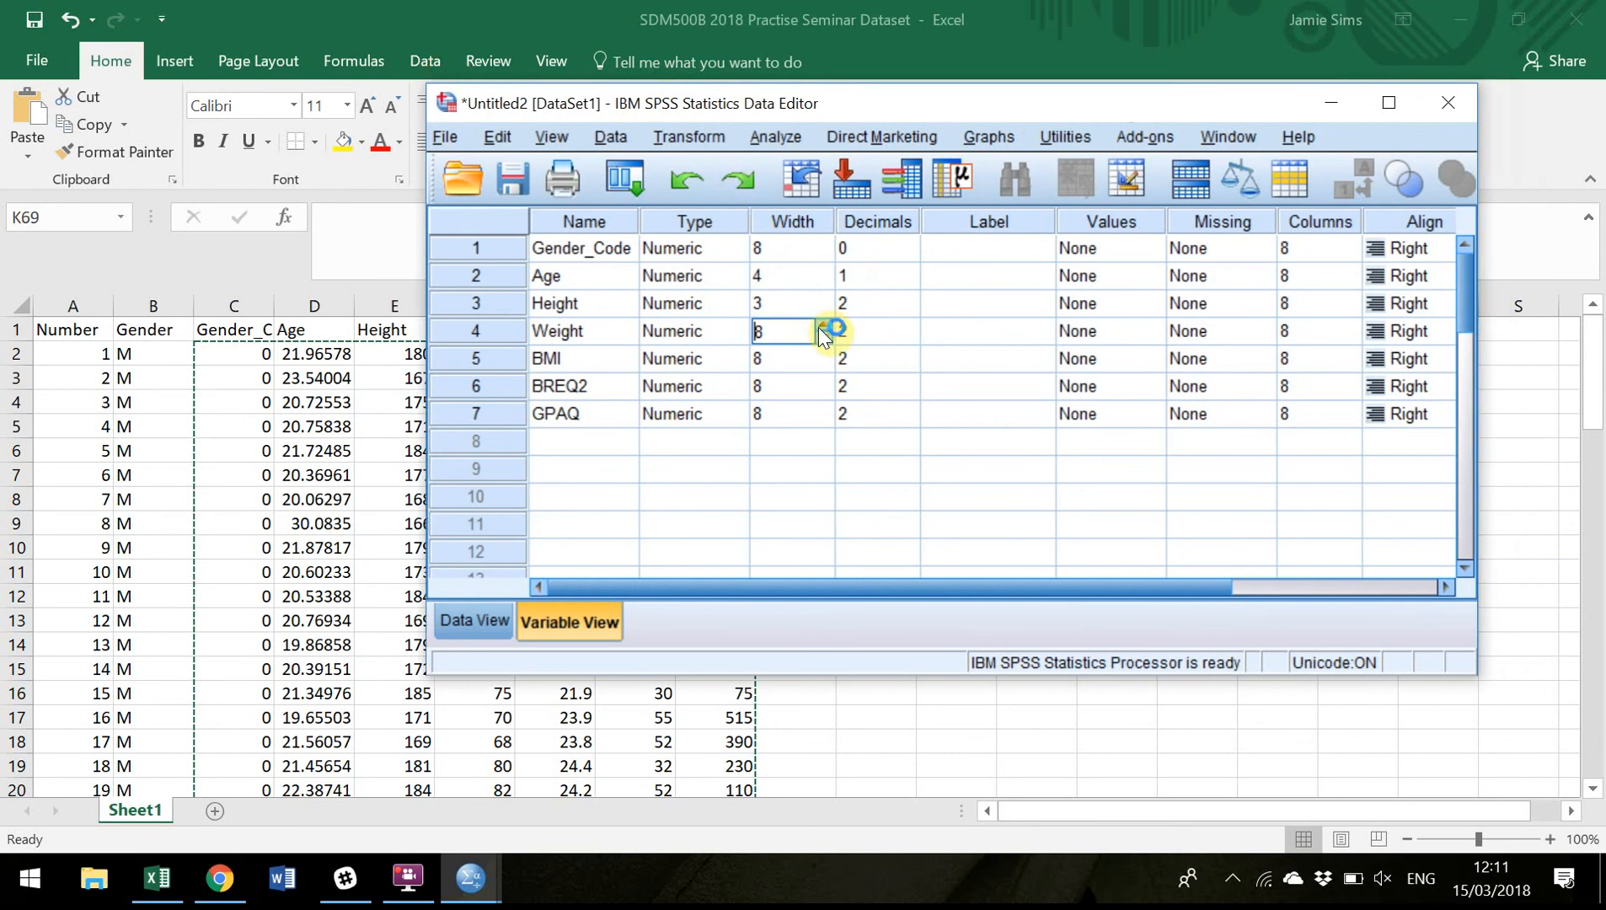
left_click(824, 336)
left_click(823, 336)
left_click(824, 336)
left_click(823, 336)
left_click(823, 336)
- Set the BMI variable's width to 4 and its decimals to 1
left_click_drag(727, 106, 495, 40)
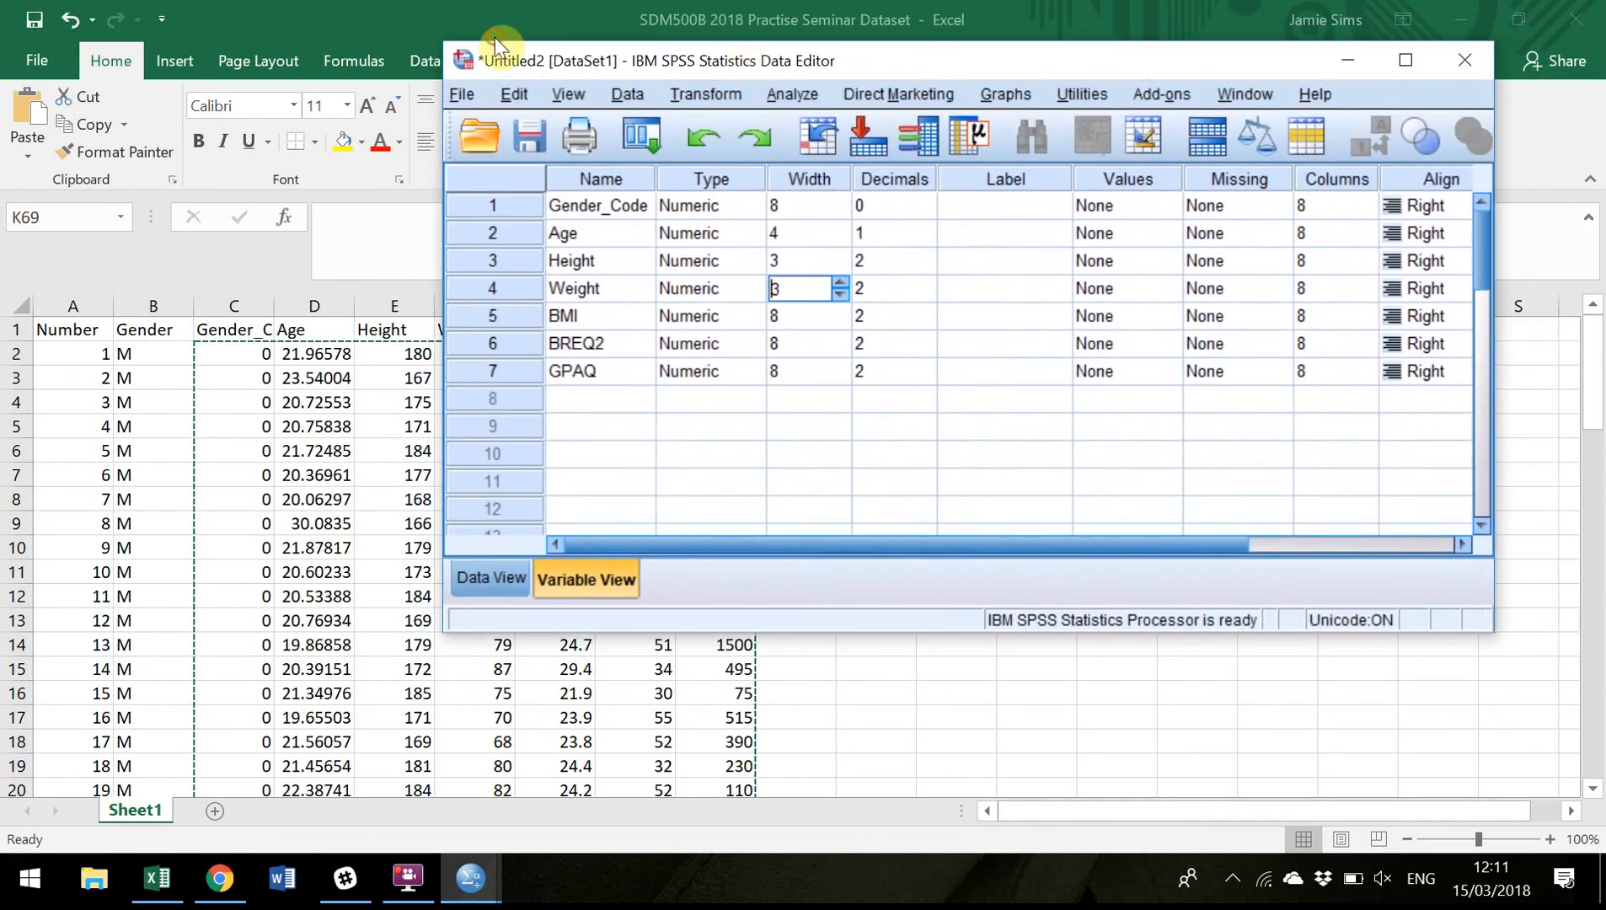
left_click(824, 317)
left_click(839, 323)
left_click(839, 323)
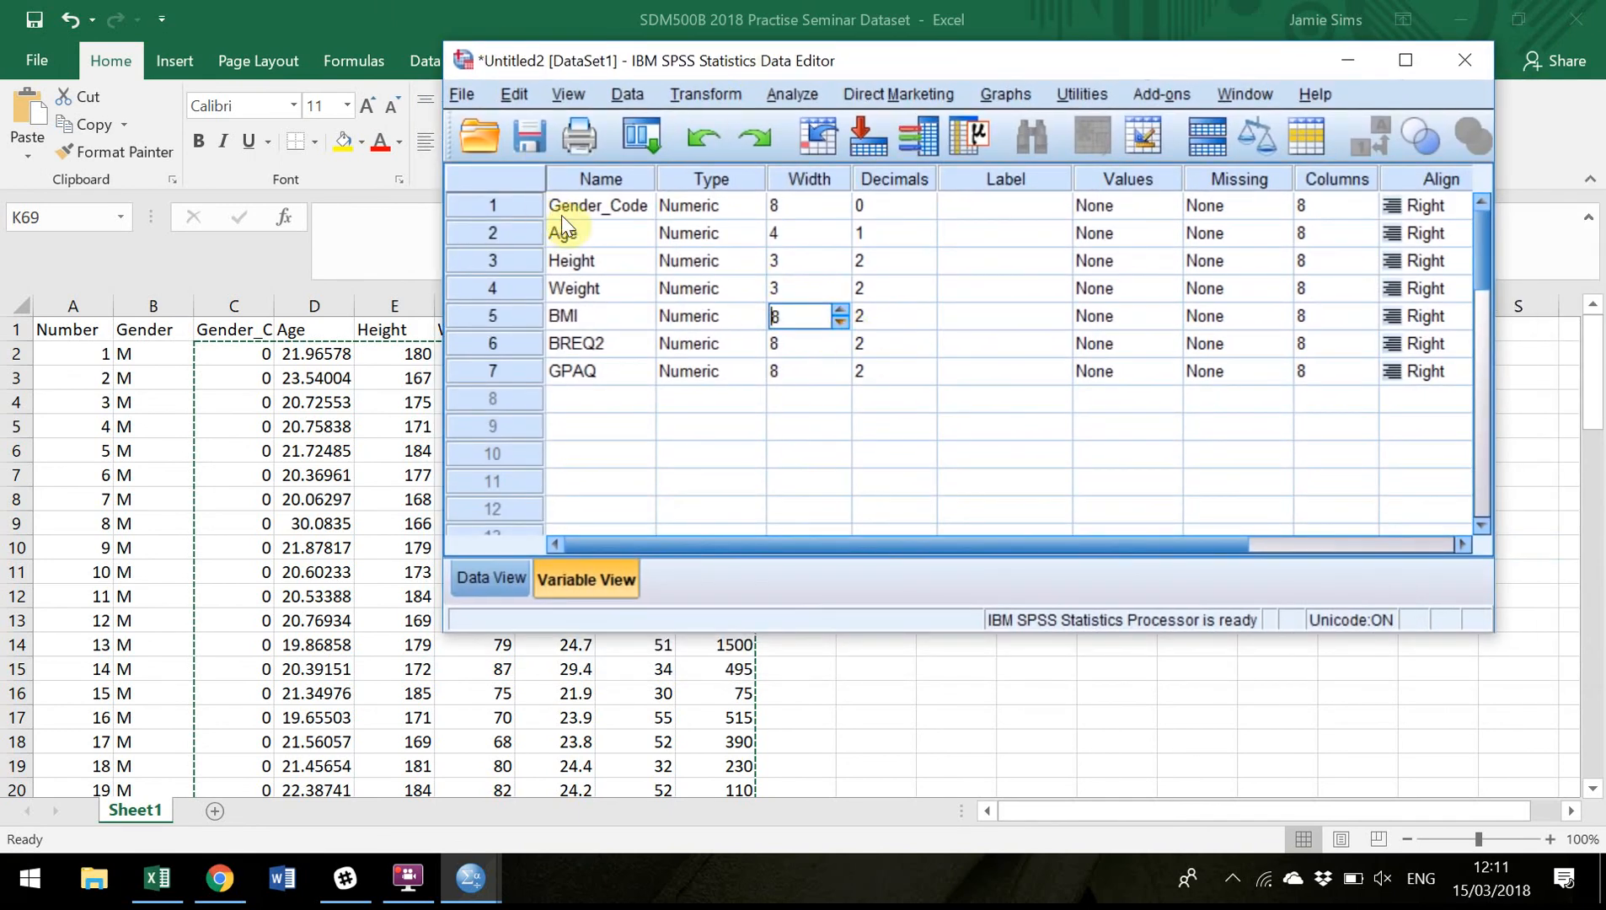
type("4")
left_click(884, 323)
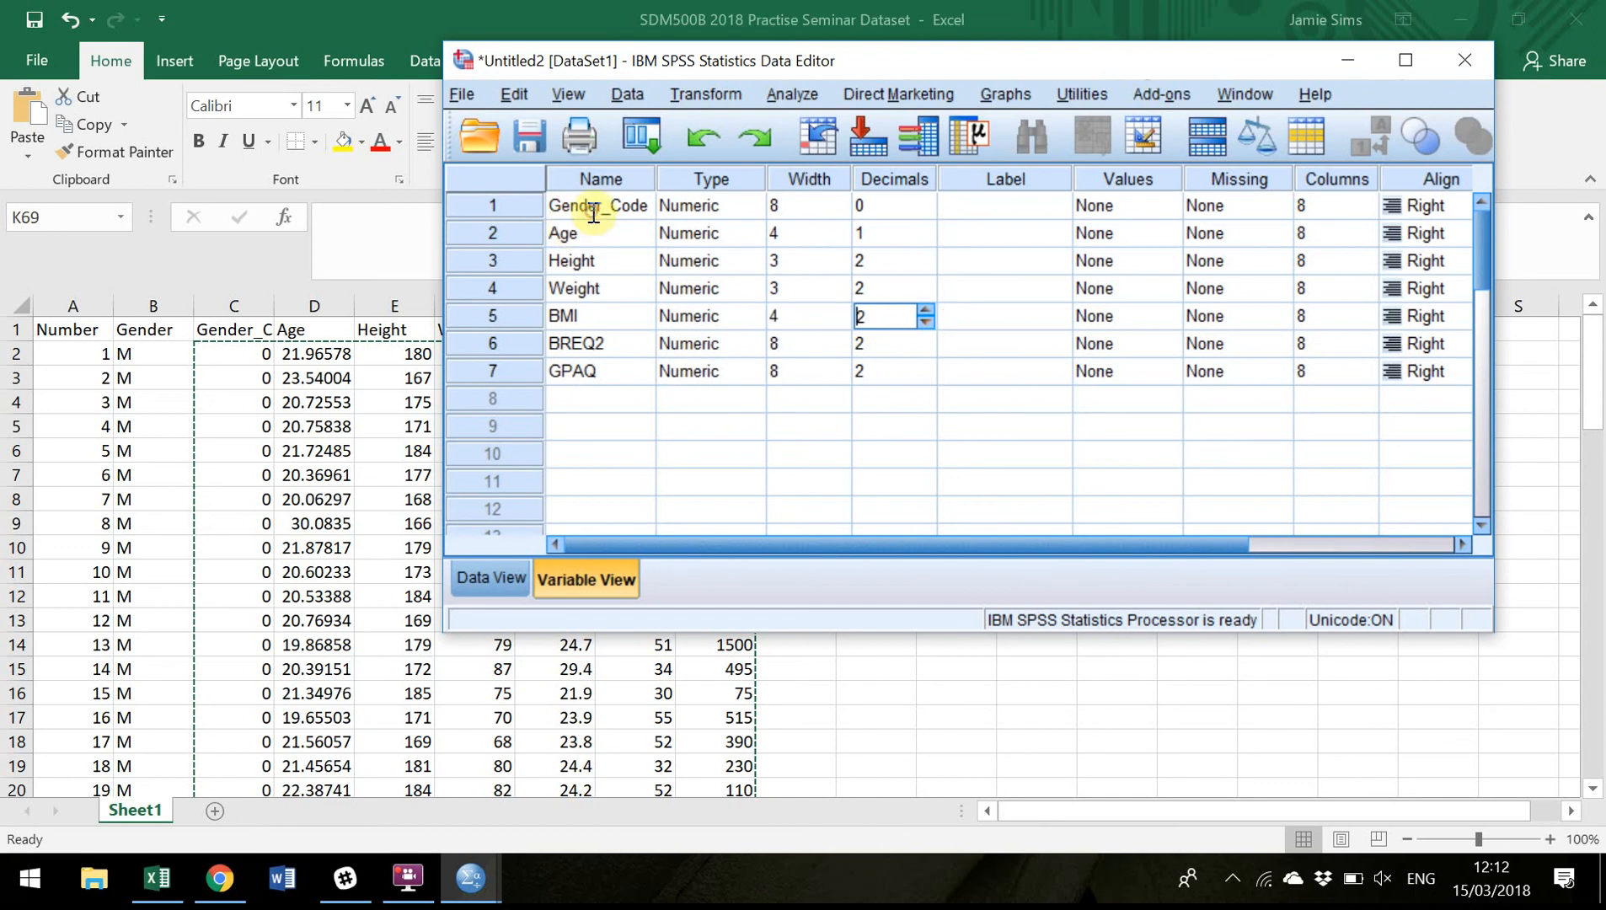
left_click(924, 324)
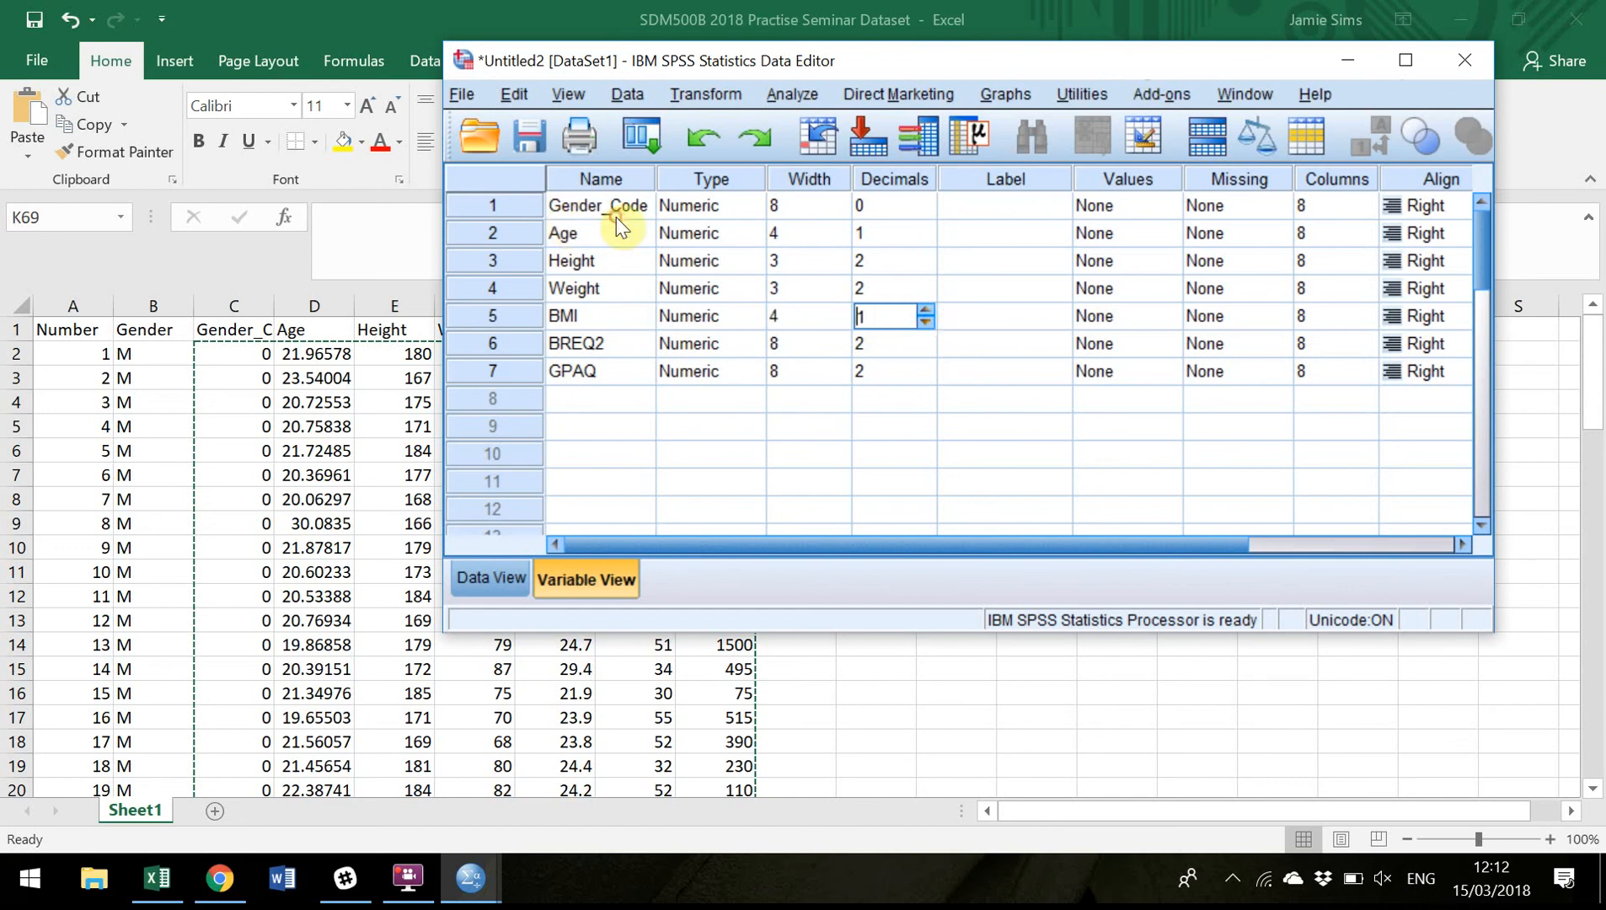
- Set the BREQ2 variable's width to 4 and its decimals to 0
left_click(806, 343)
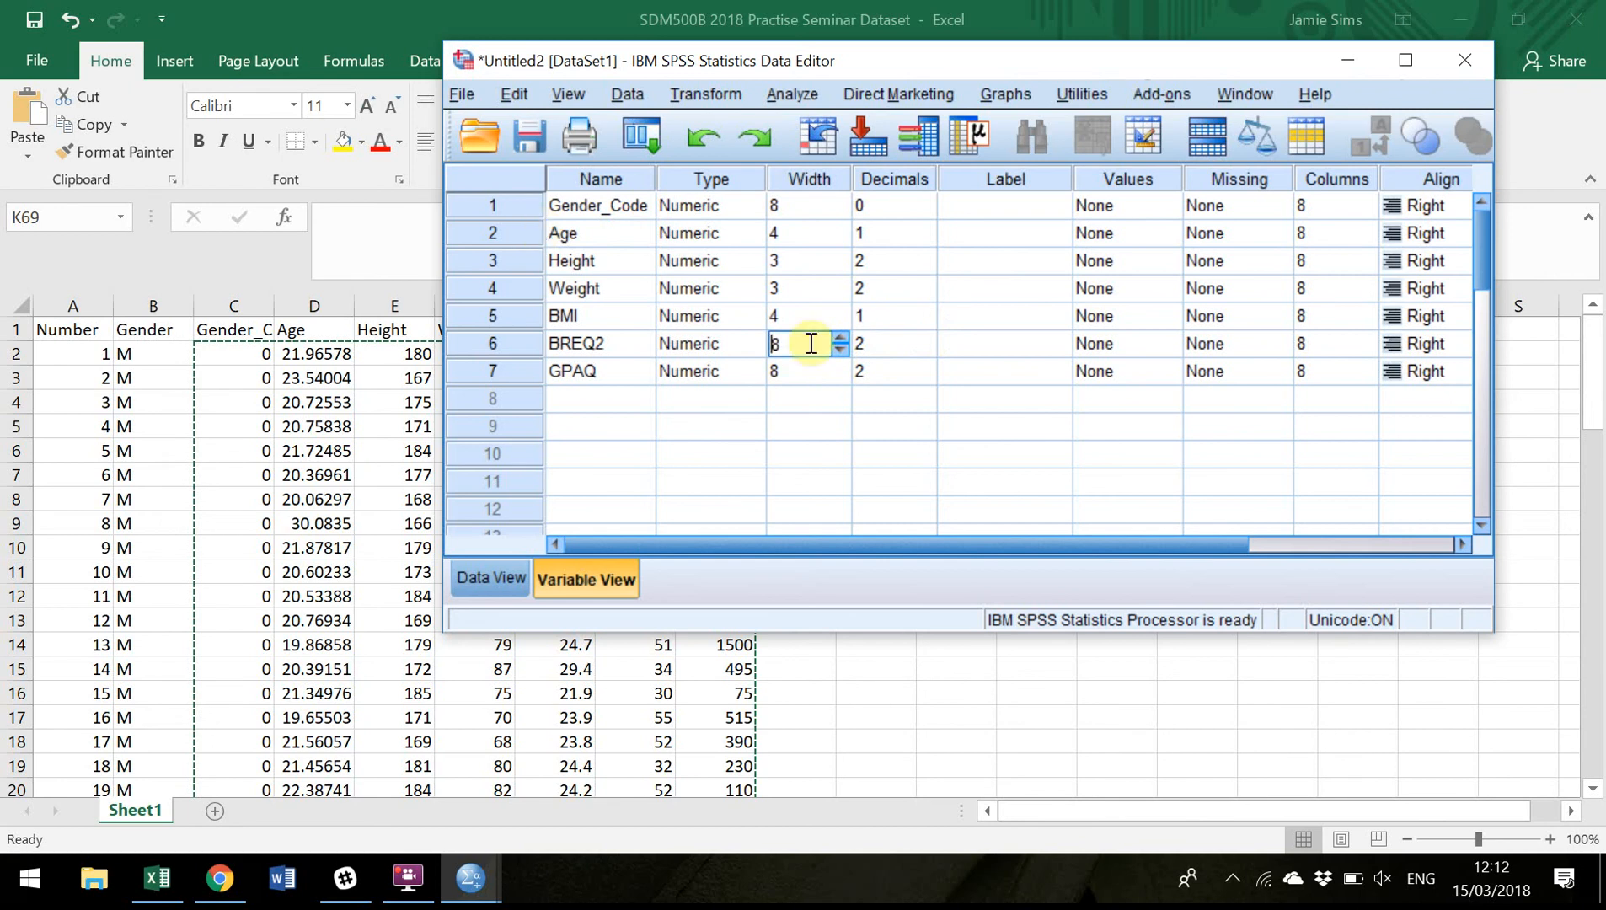
left_click(844, 350)
left_click(844, 349)
left_click(843, 350)
left_click(840, 349)
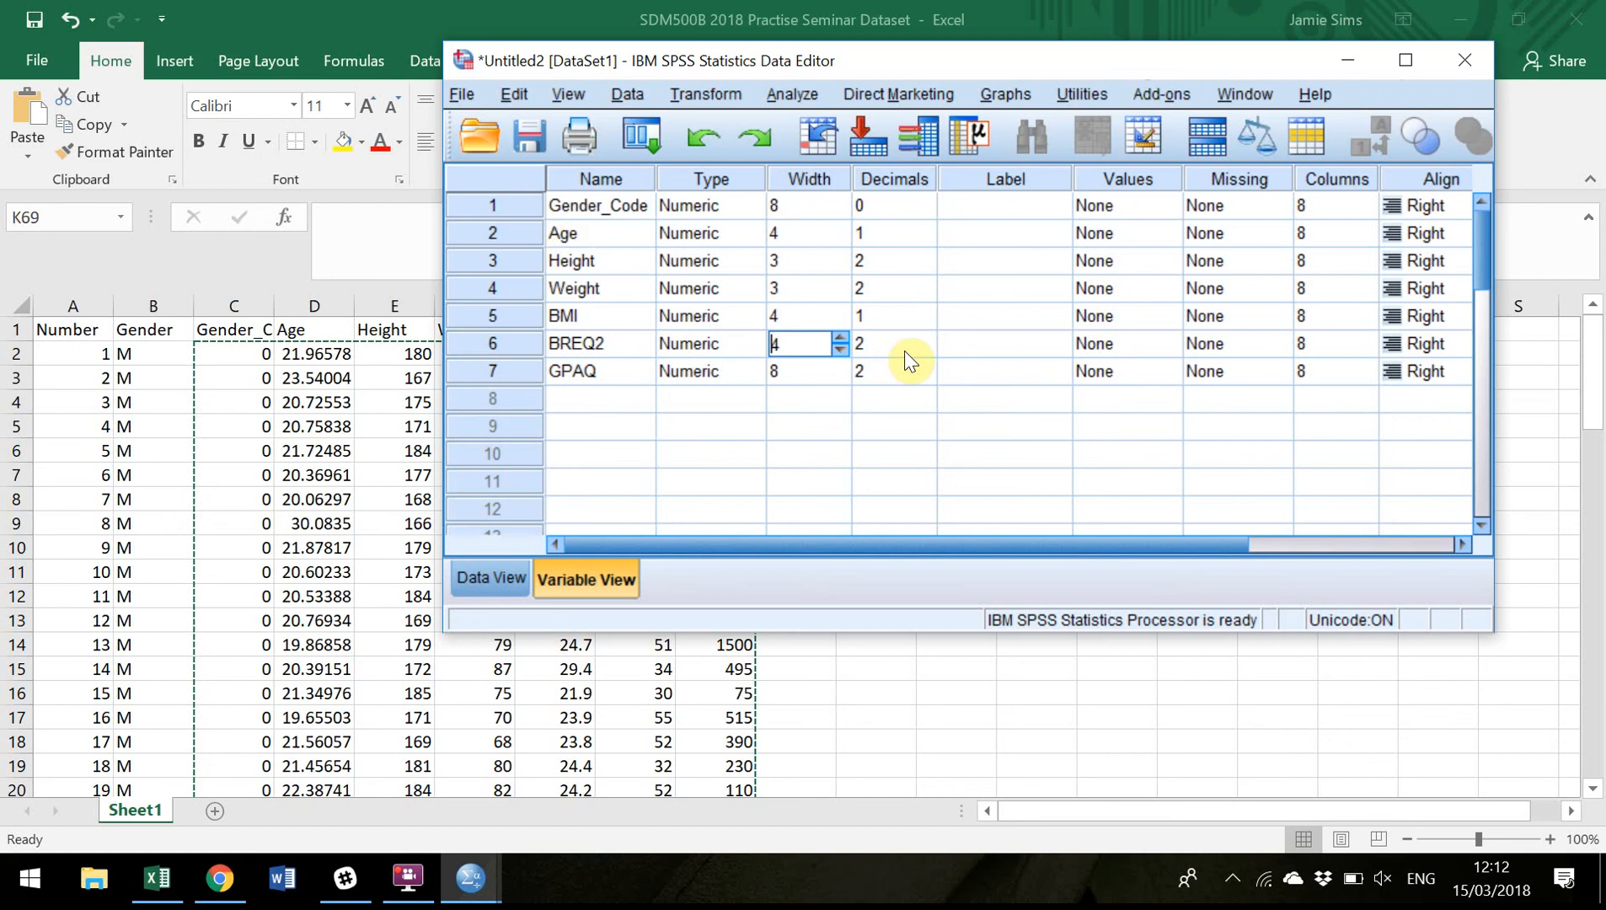
left_click(892, 345)
left_click(929, 359)
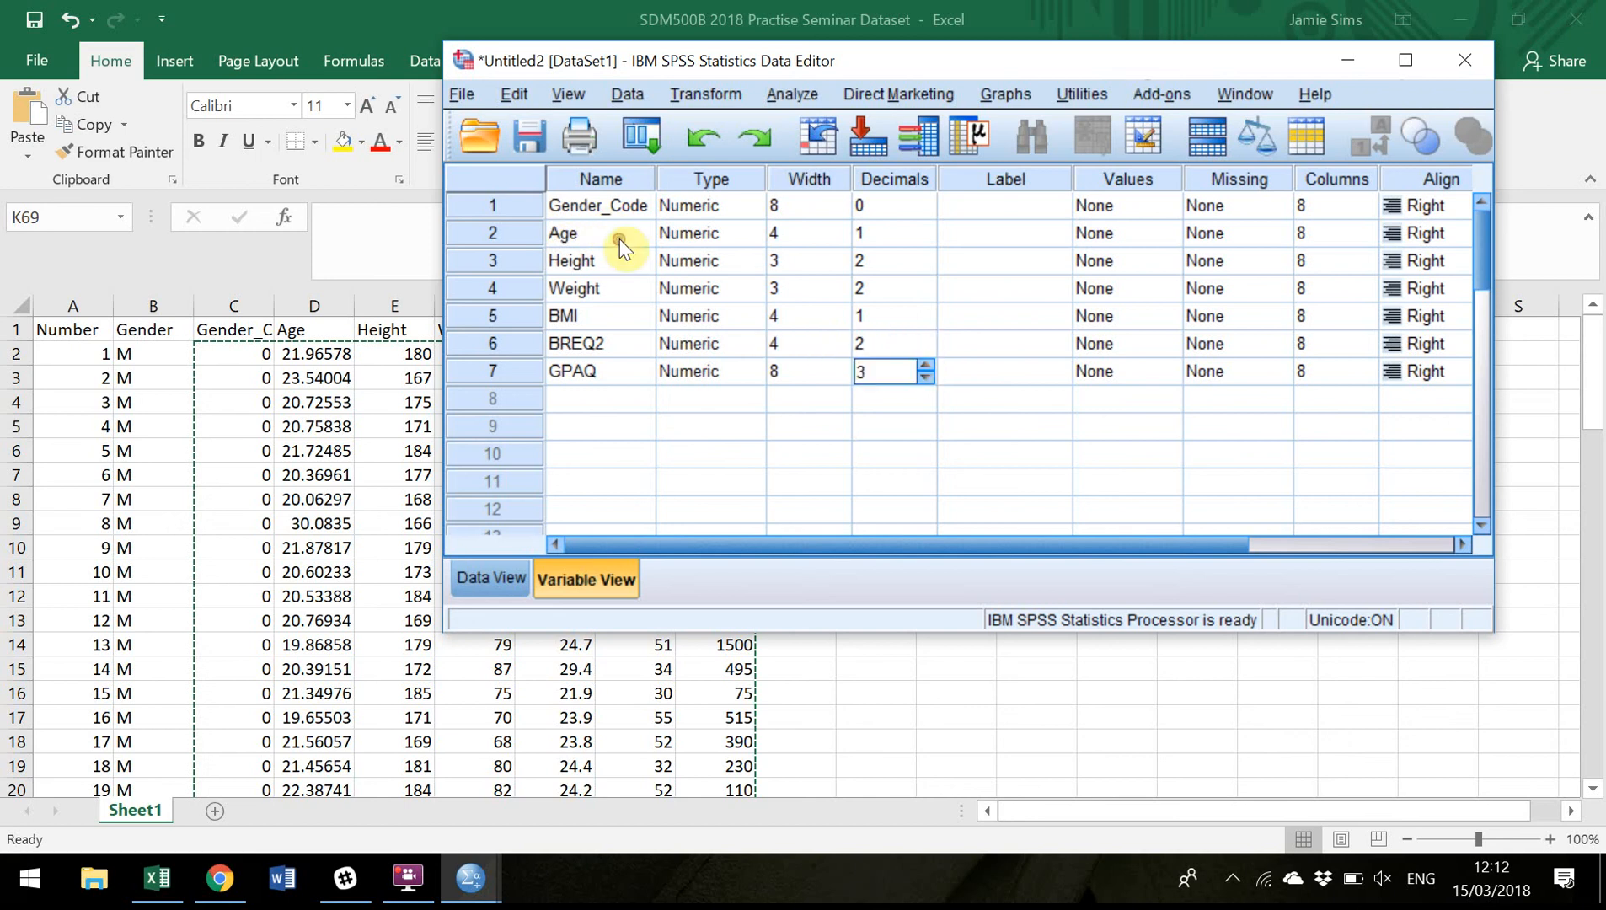
left_click(926, 348)
left_click(925, 349)
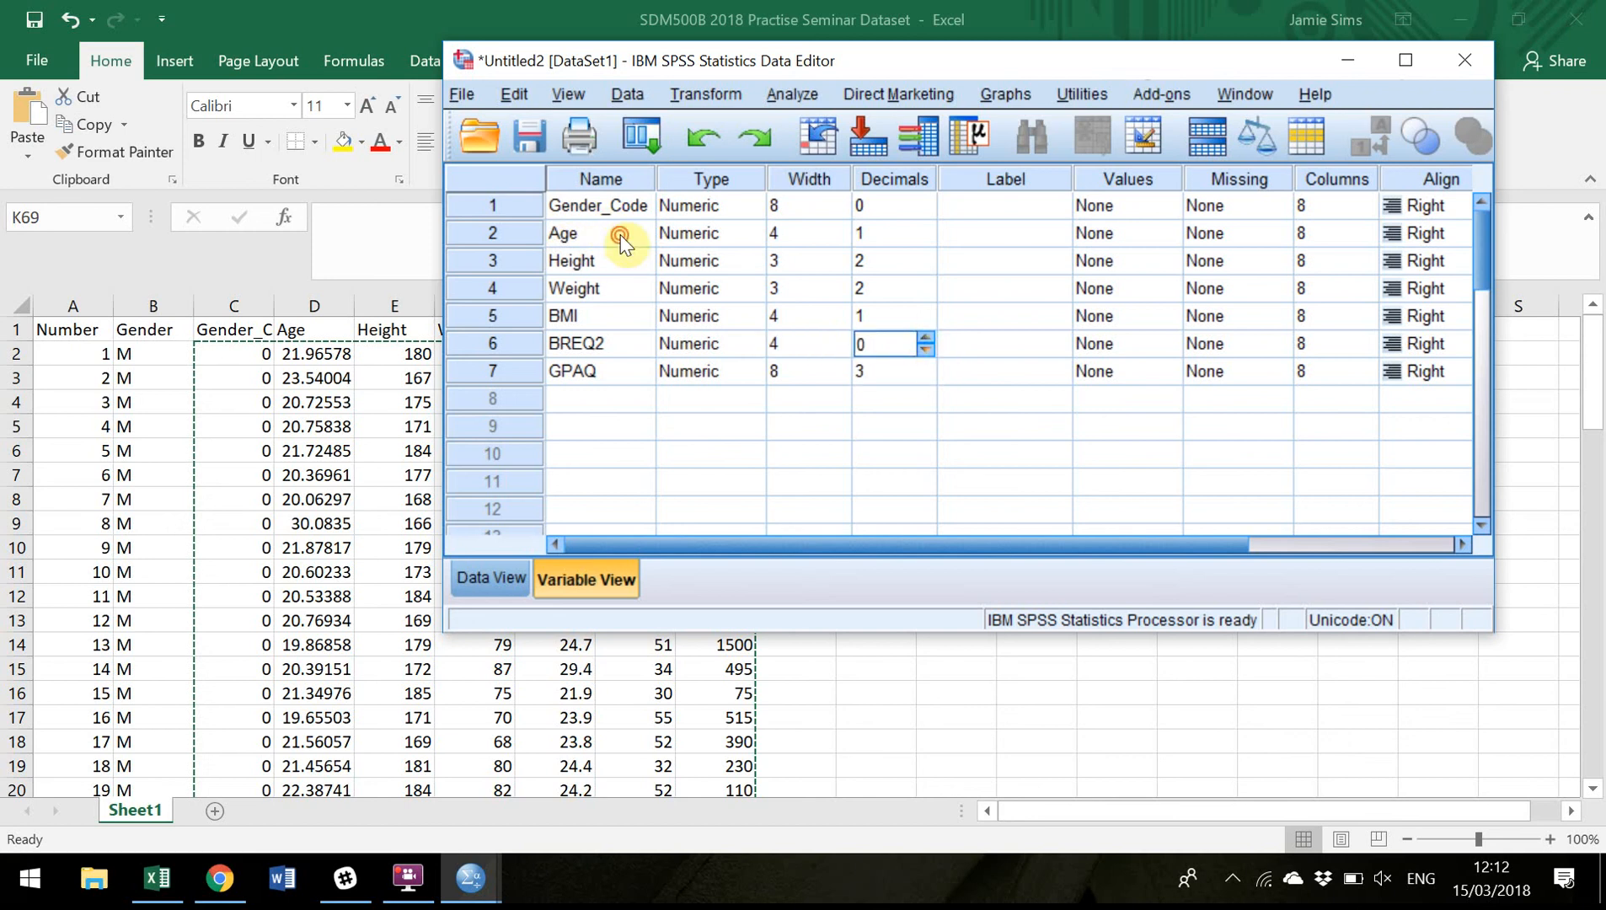
- Set the GPAQ variable's width to 4 and its decimals to 0
left_click(817, 373)
left_click(841, 377)
left_click(897, 376)
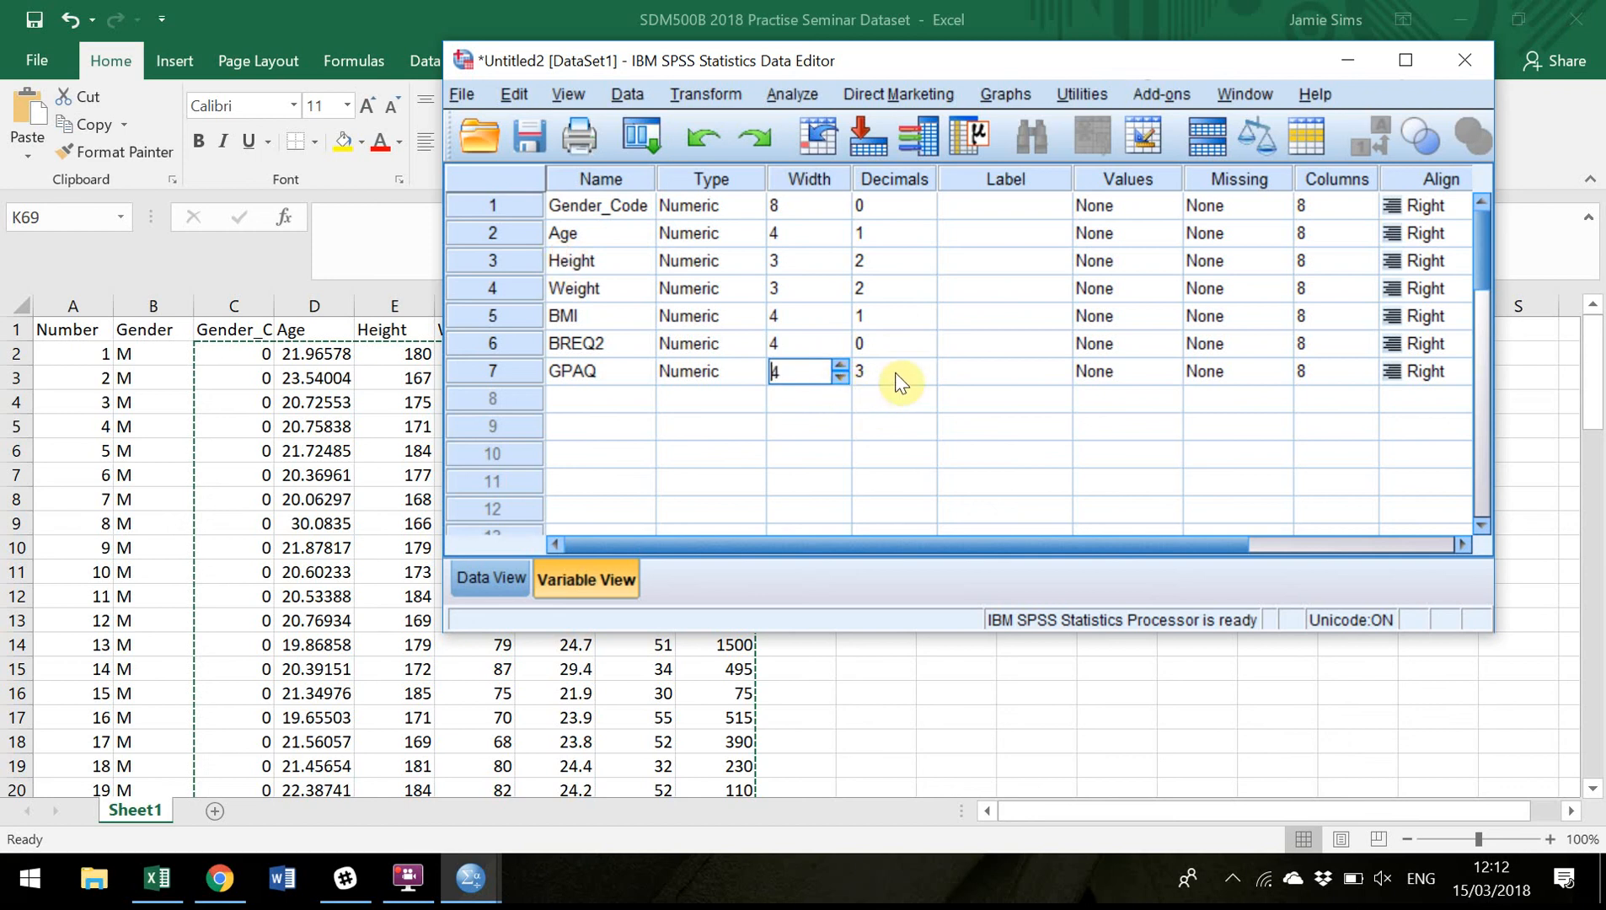
left_click(926, 377)
left_click(926, 376)
left_click(926, 377)
left_click_drag(981, 62, 799, 64)
left_click(922, 437)
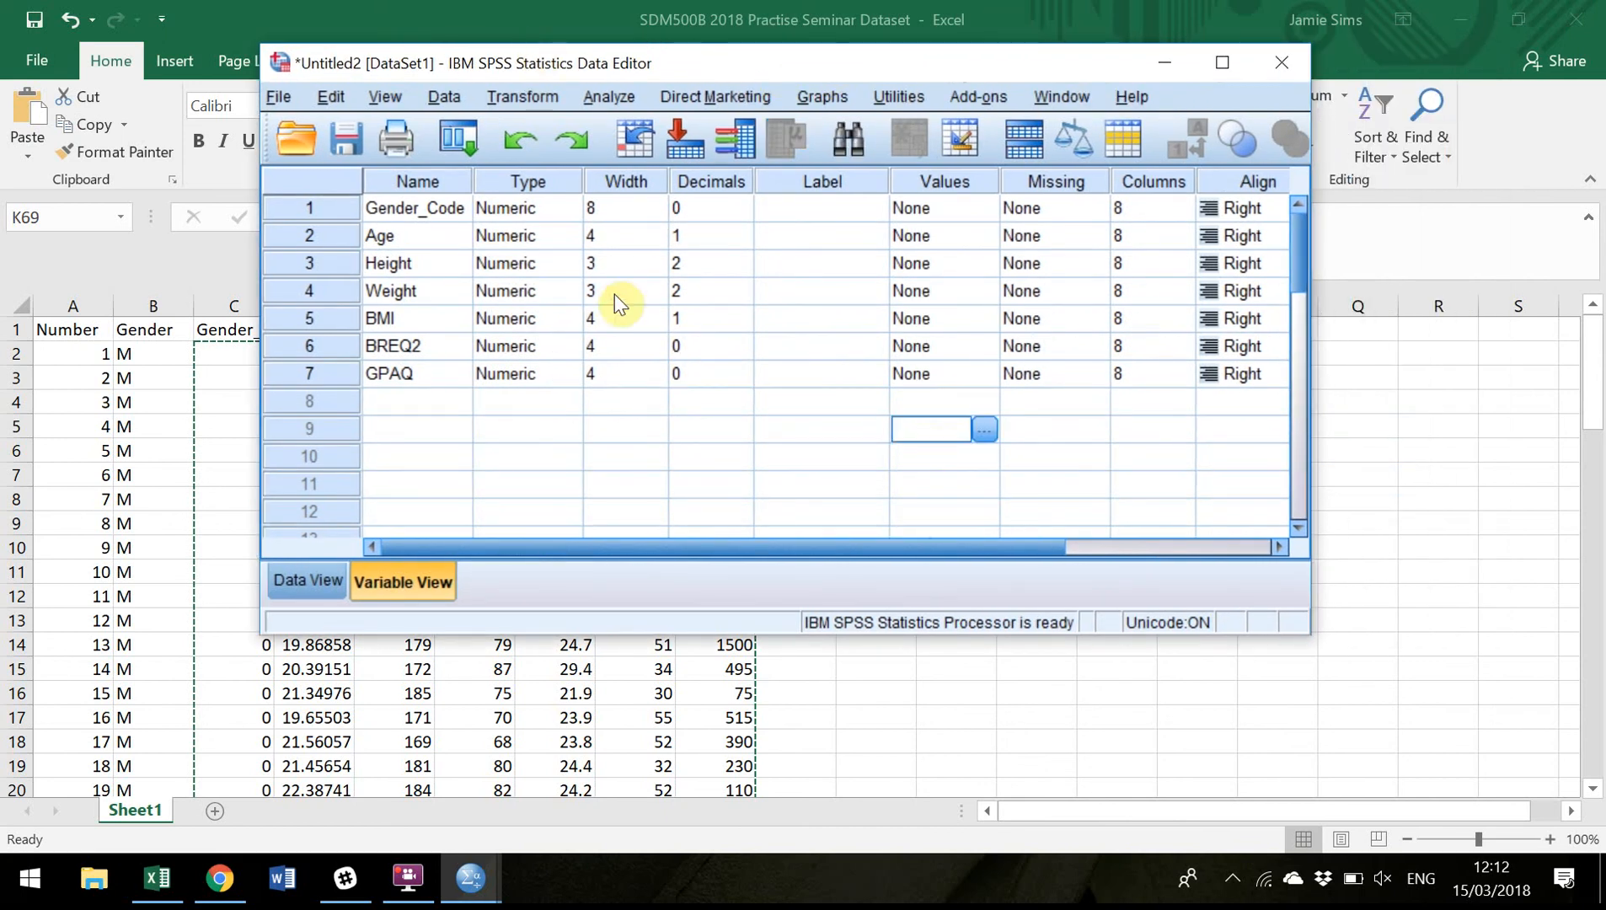
- Set the Gender_Code variable's level of measurement to Nominal
left_click_drag(1034, 75, 877, 54)
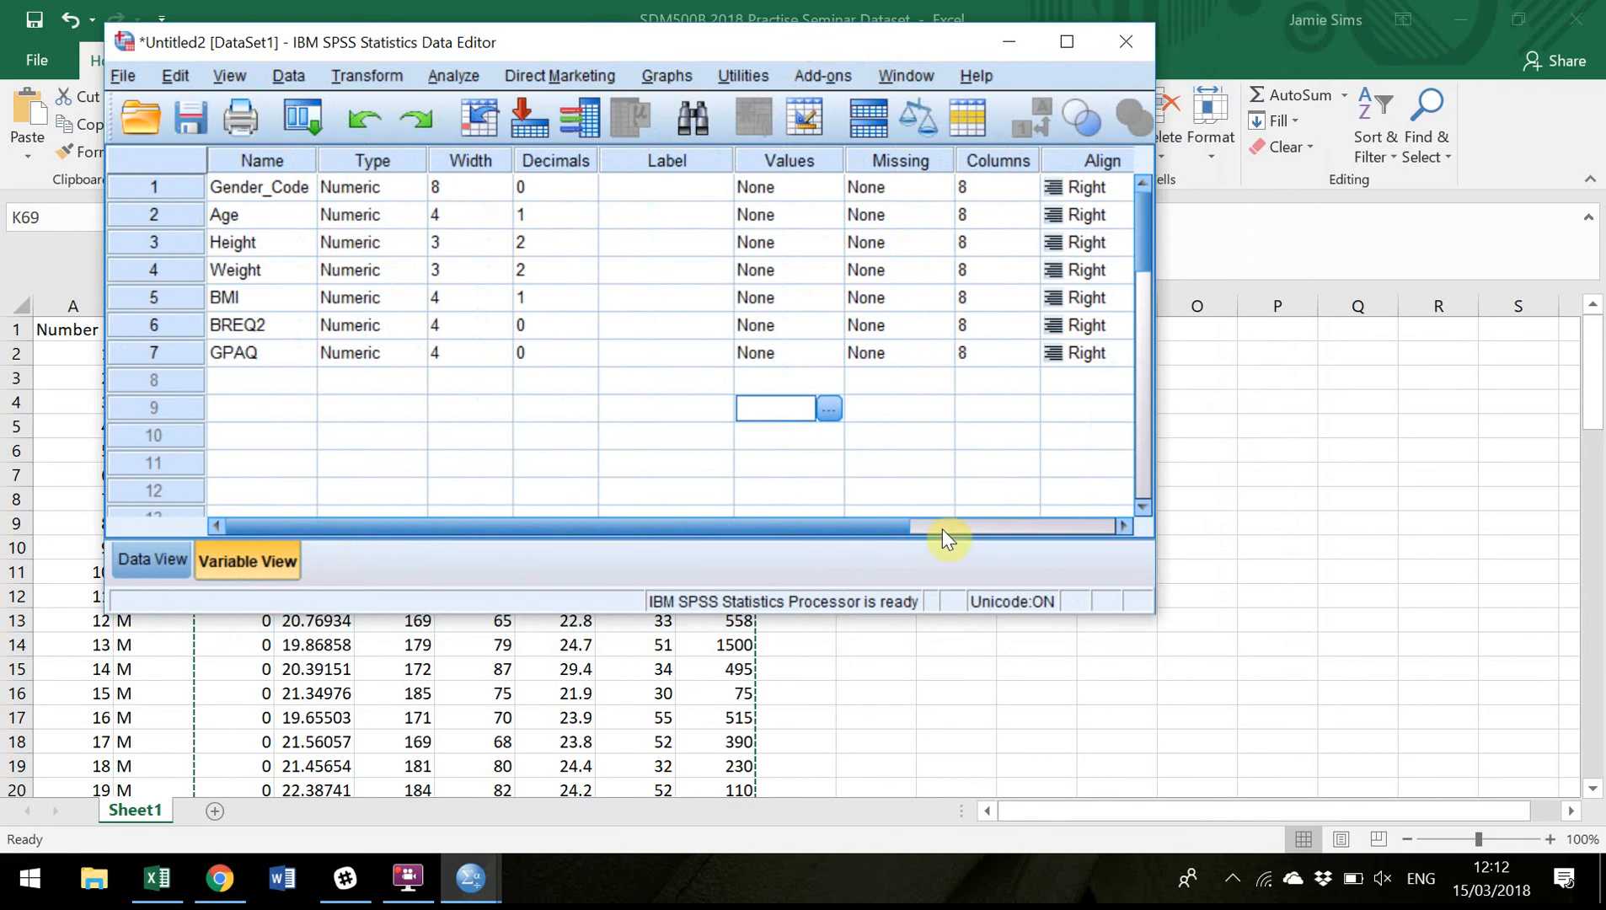
left_click_drag(872, 530, 1077, 509)
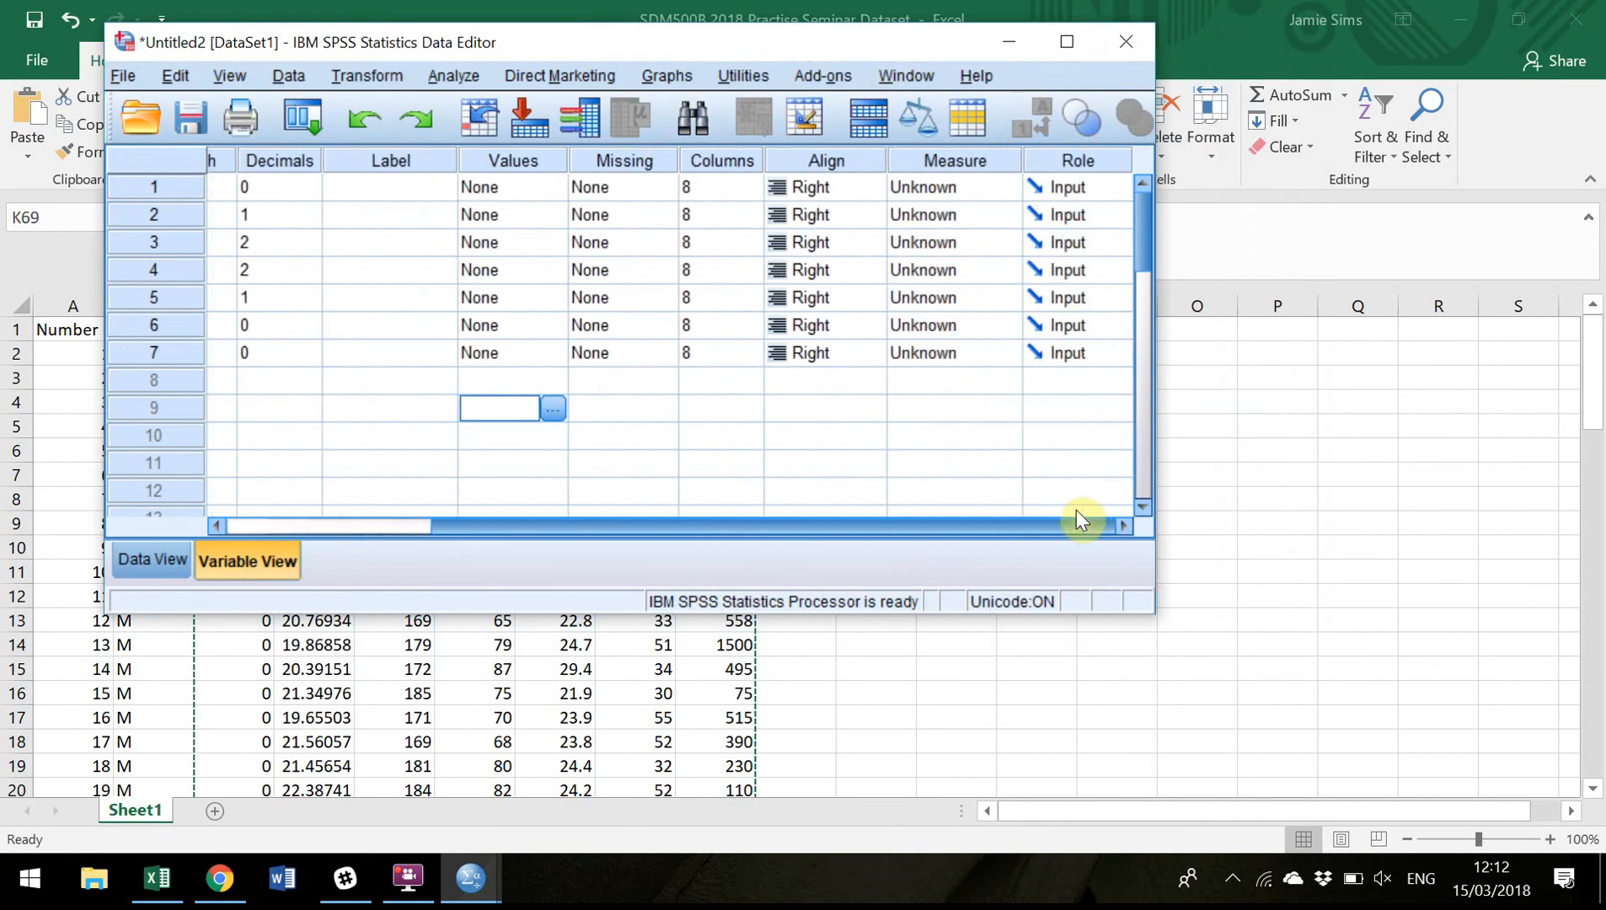
left_click(969, 187)
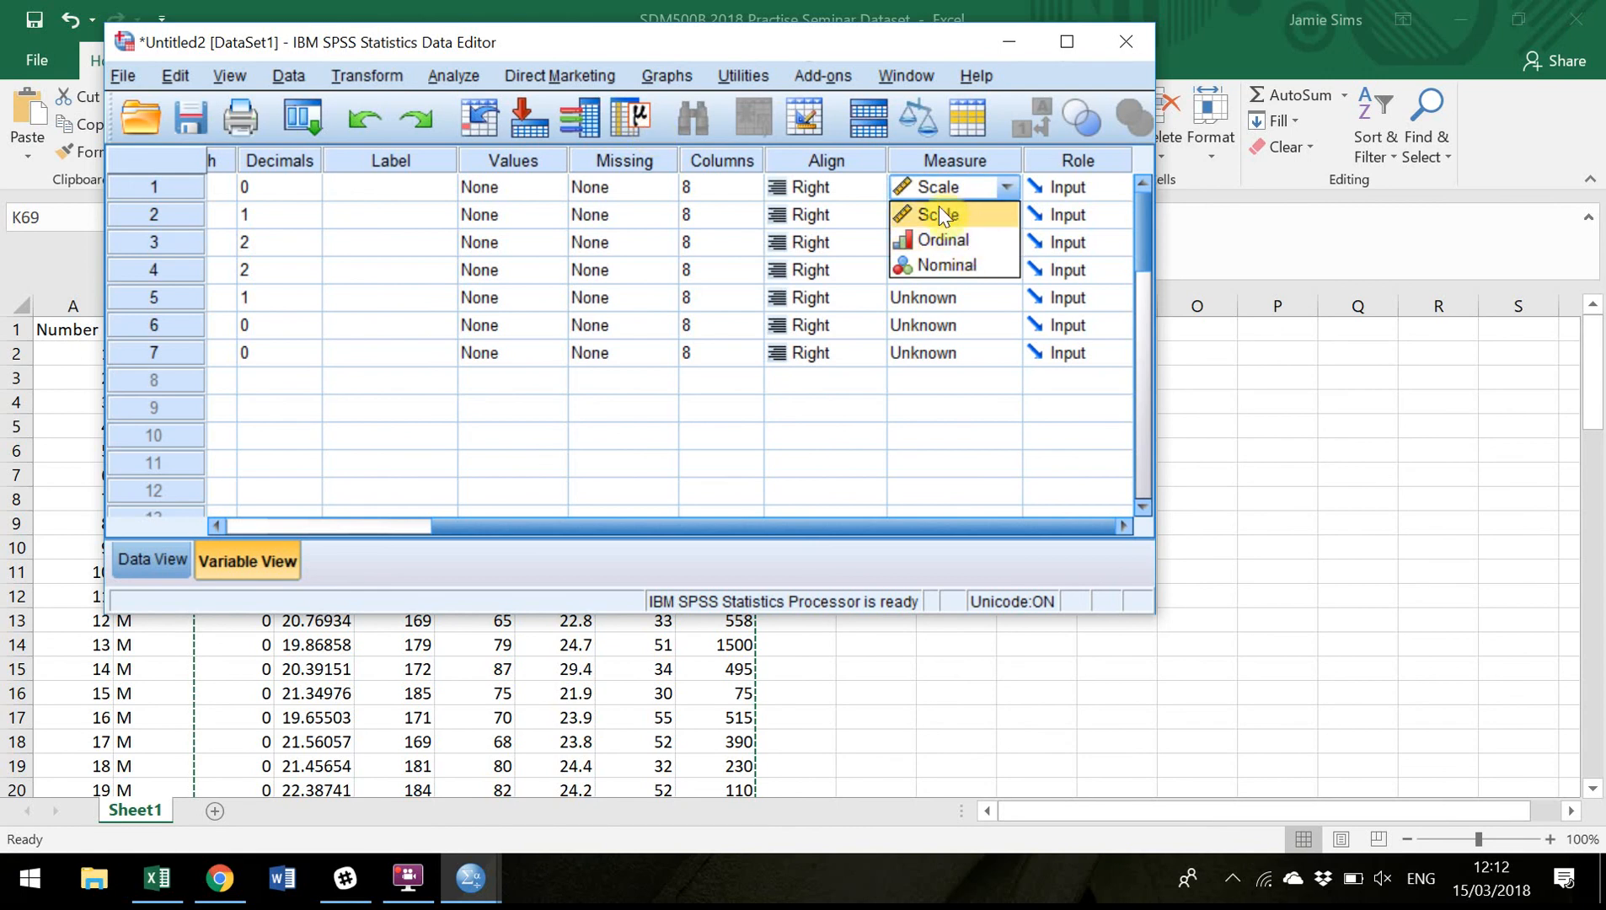
left_click(945, 268)
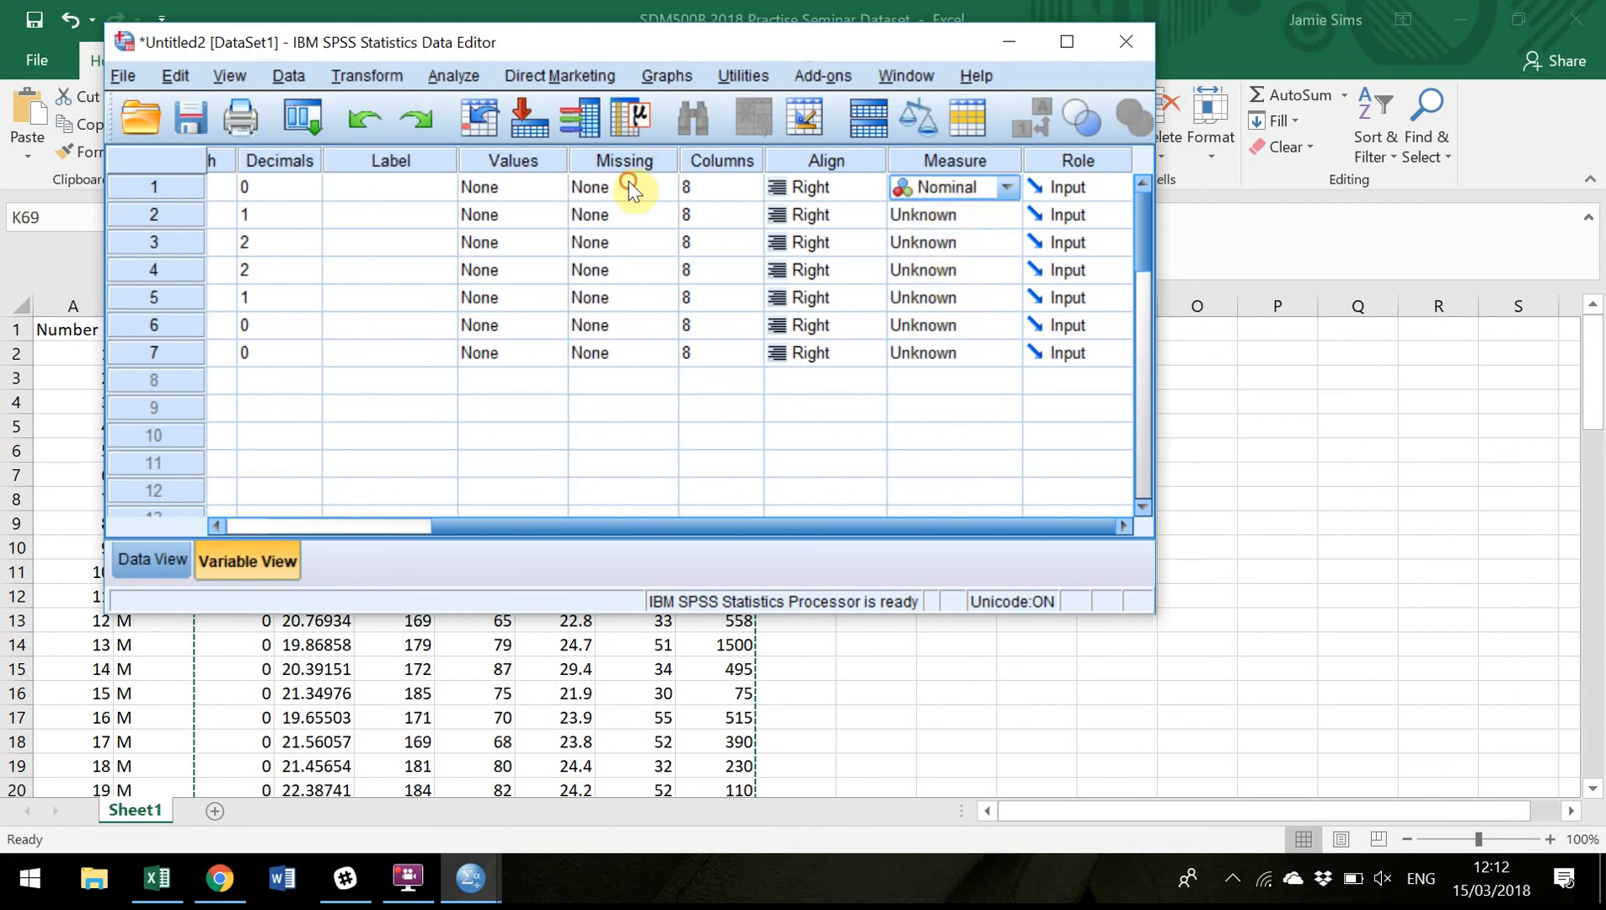
- Set the level of measurement to Scale for Age, Height, Weight, BMI, BREQ2 and GPAQ
left_click(944, 216)
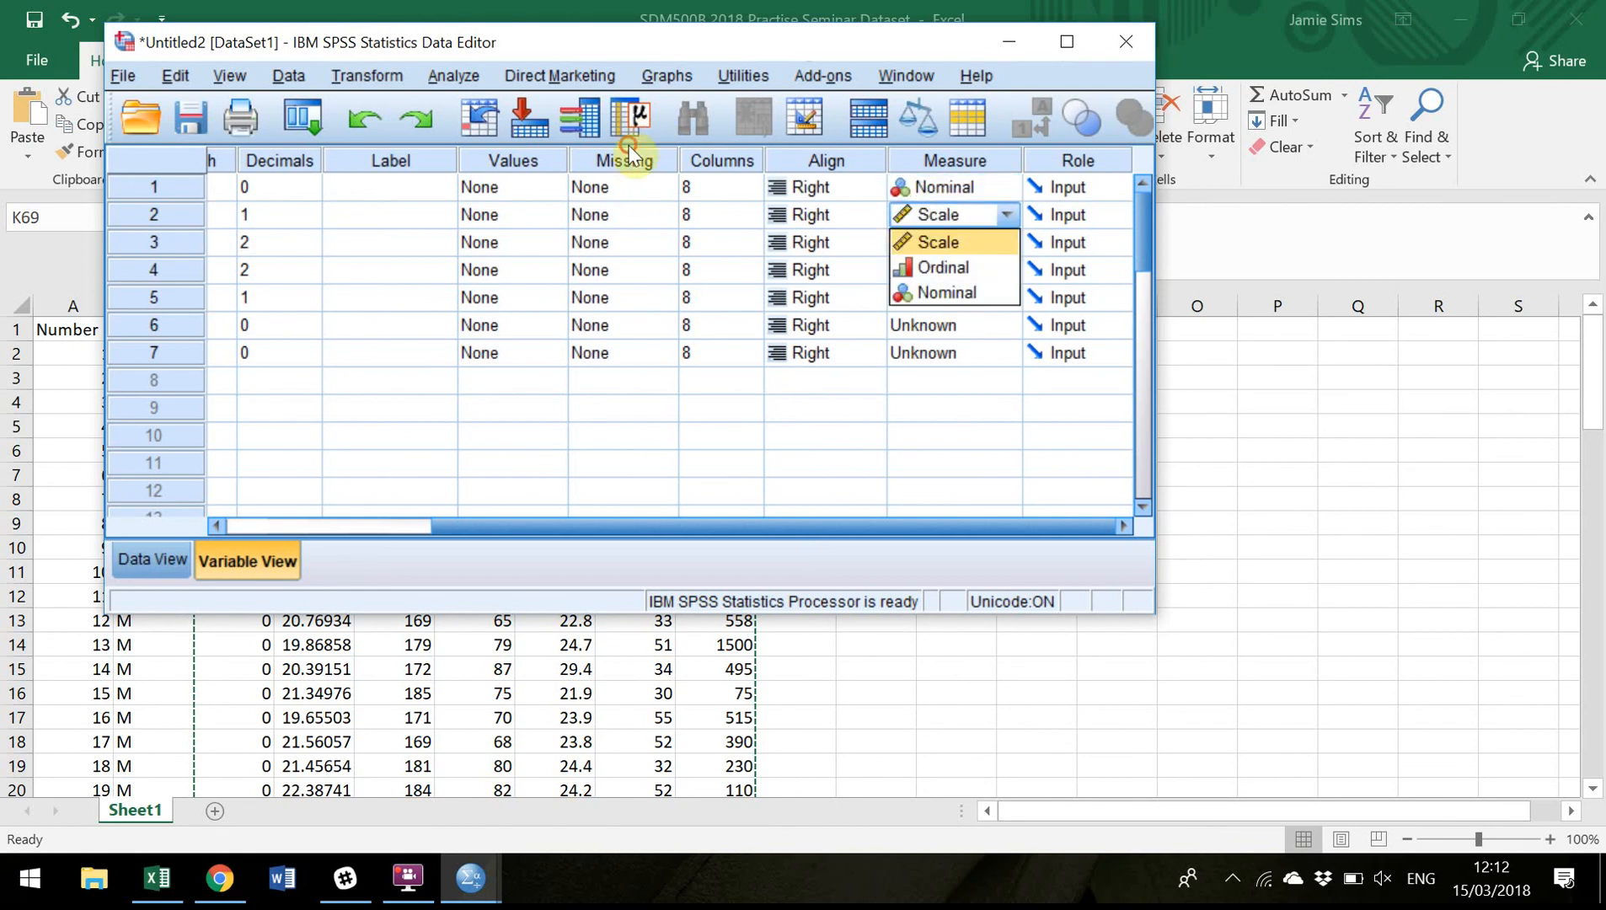
left_click(942, 240)
left_click(940, 243)
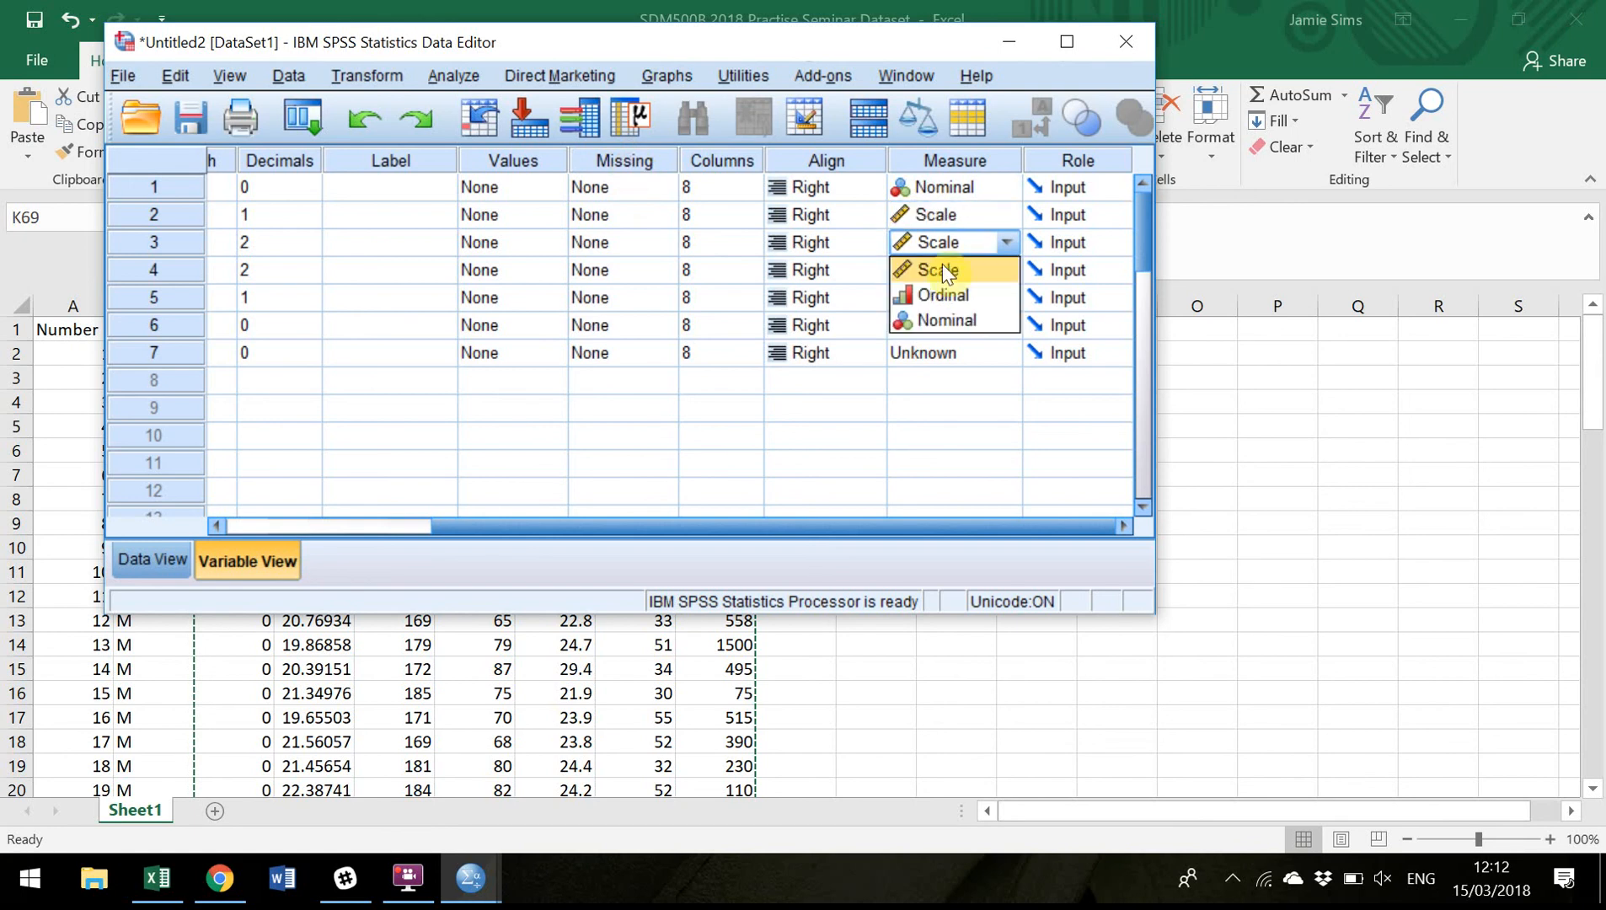
left_click(943, 268)
left_click(941, 269)
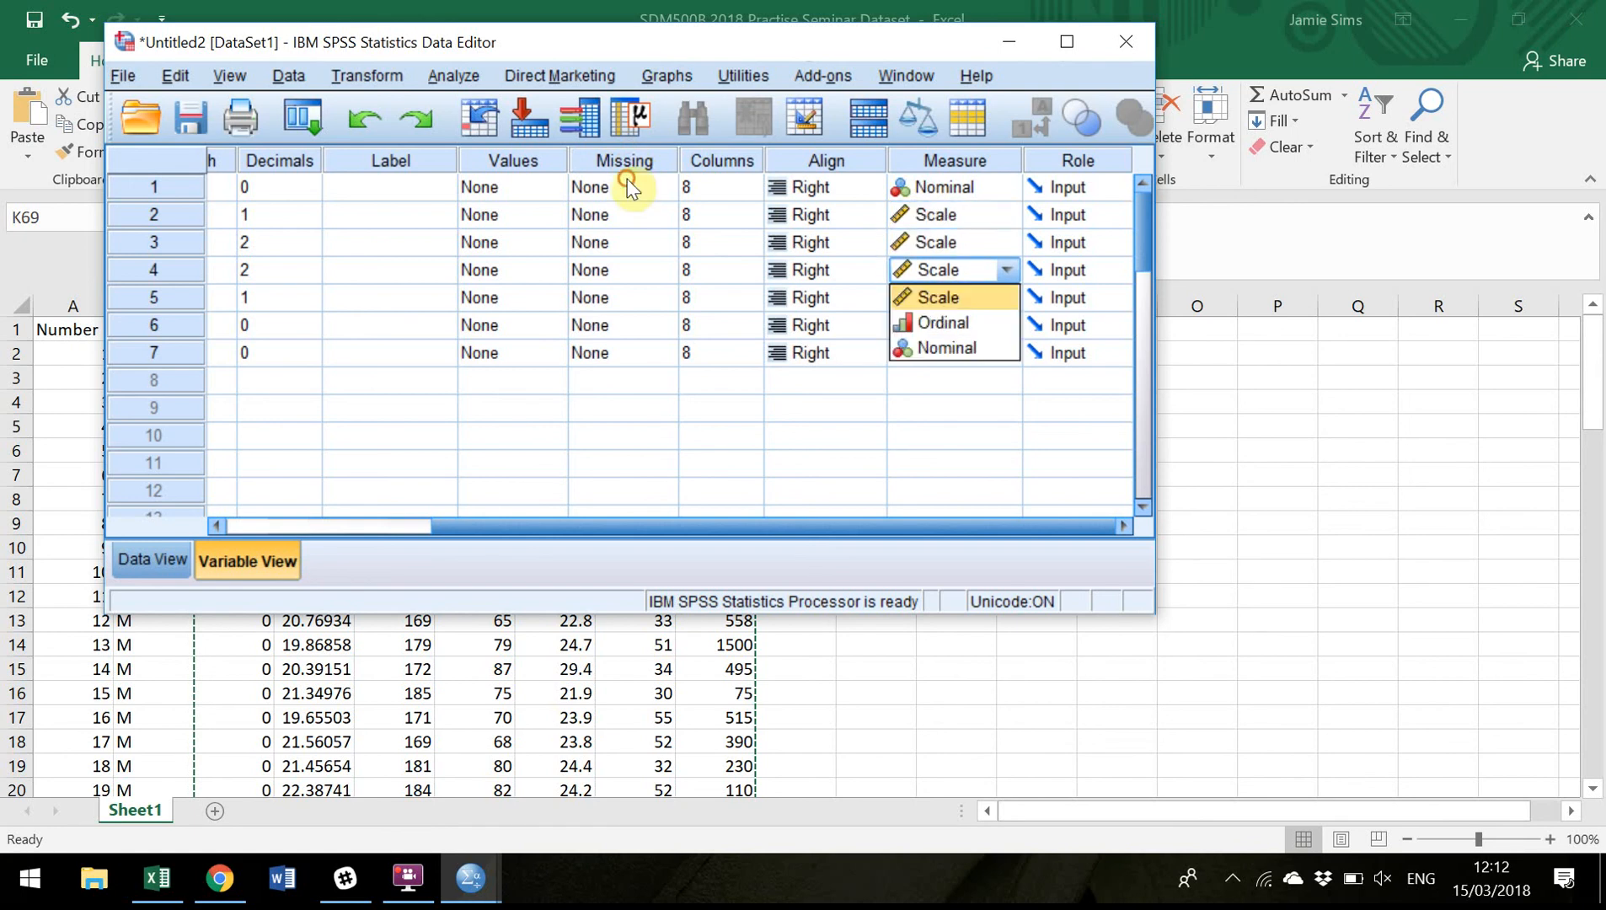
left_click(949, 299)
left_click(941, 300)
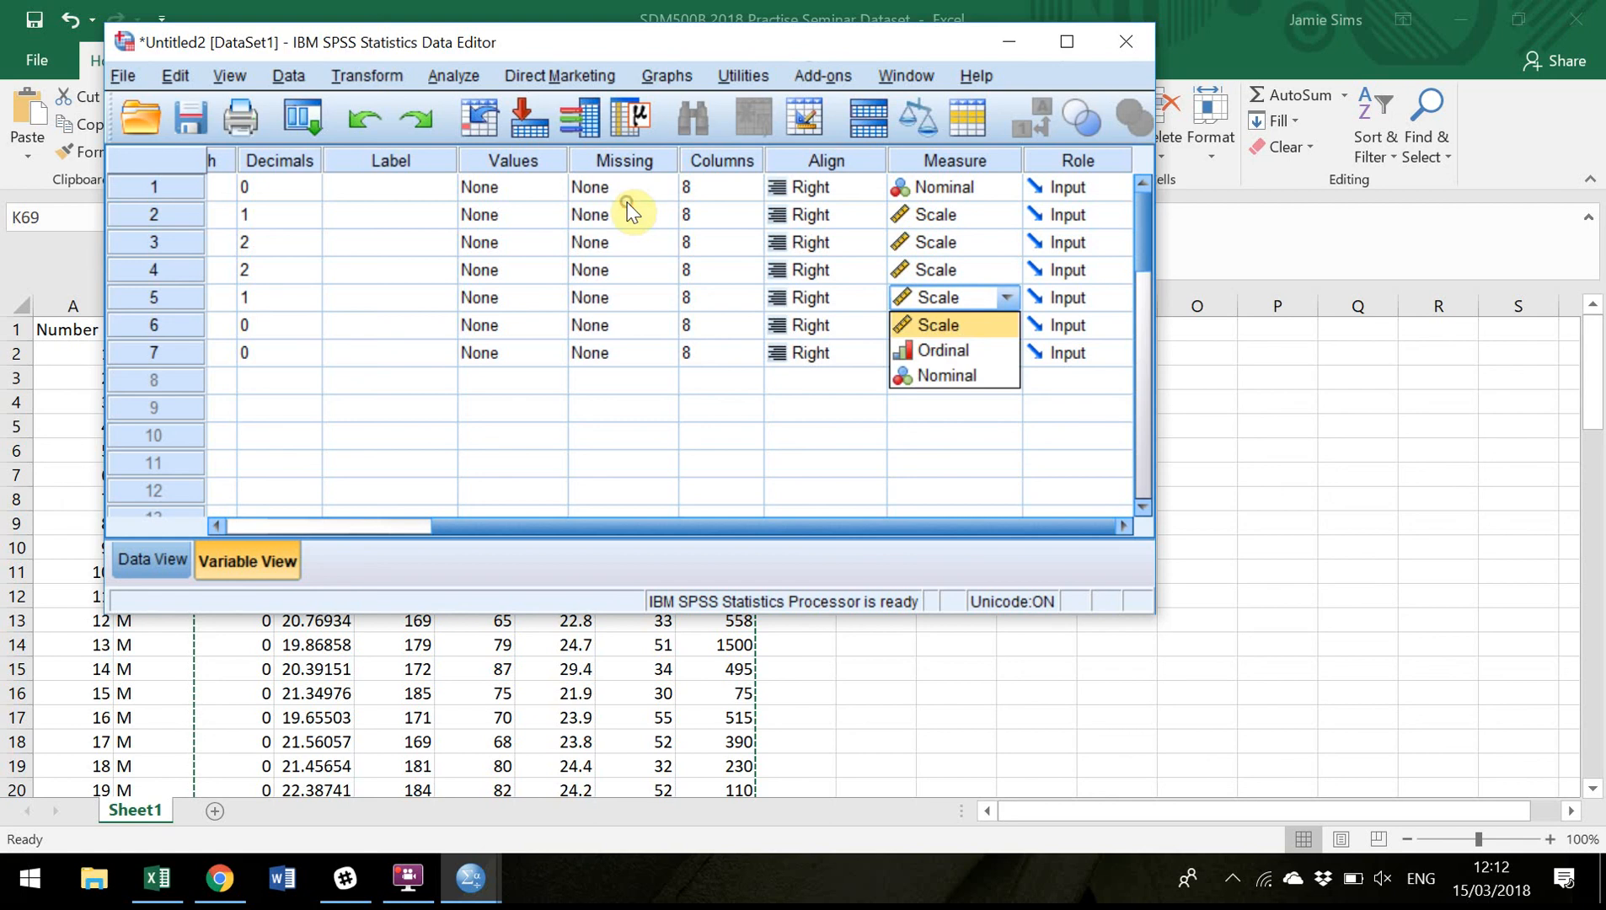
left_click(949, 325)
left_click(941, 327)
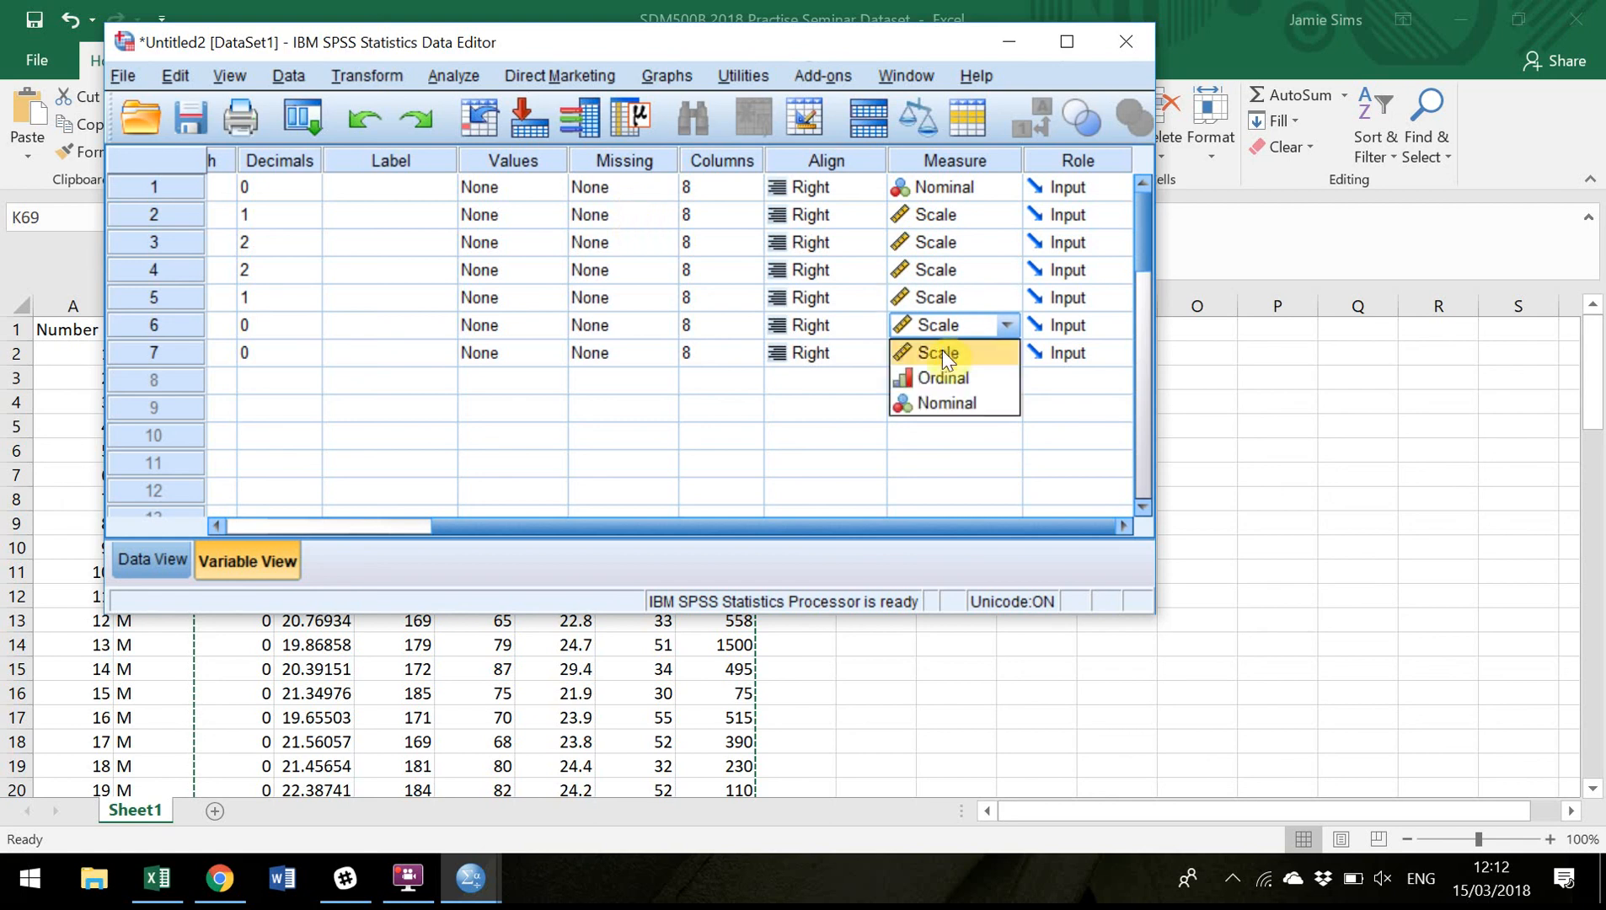
left_click(942, 352)
left_click(941, 356)
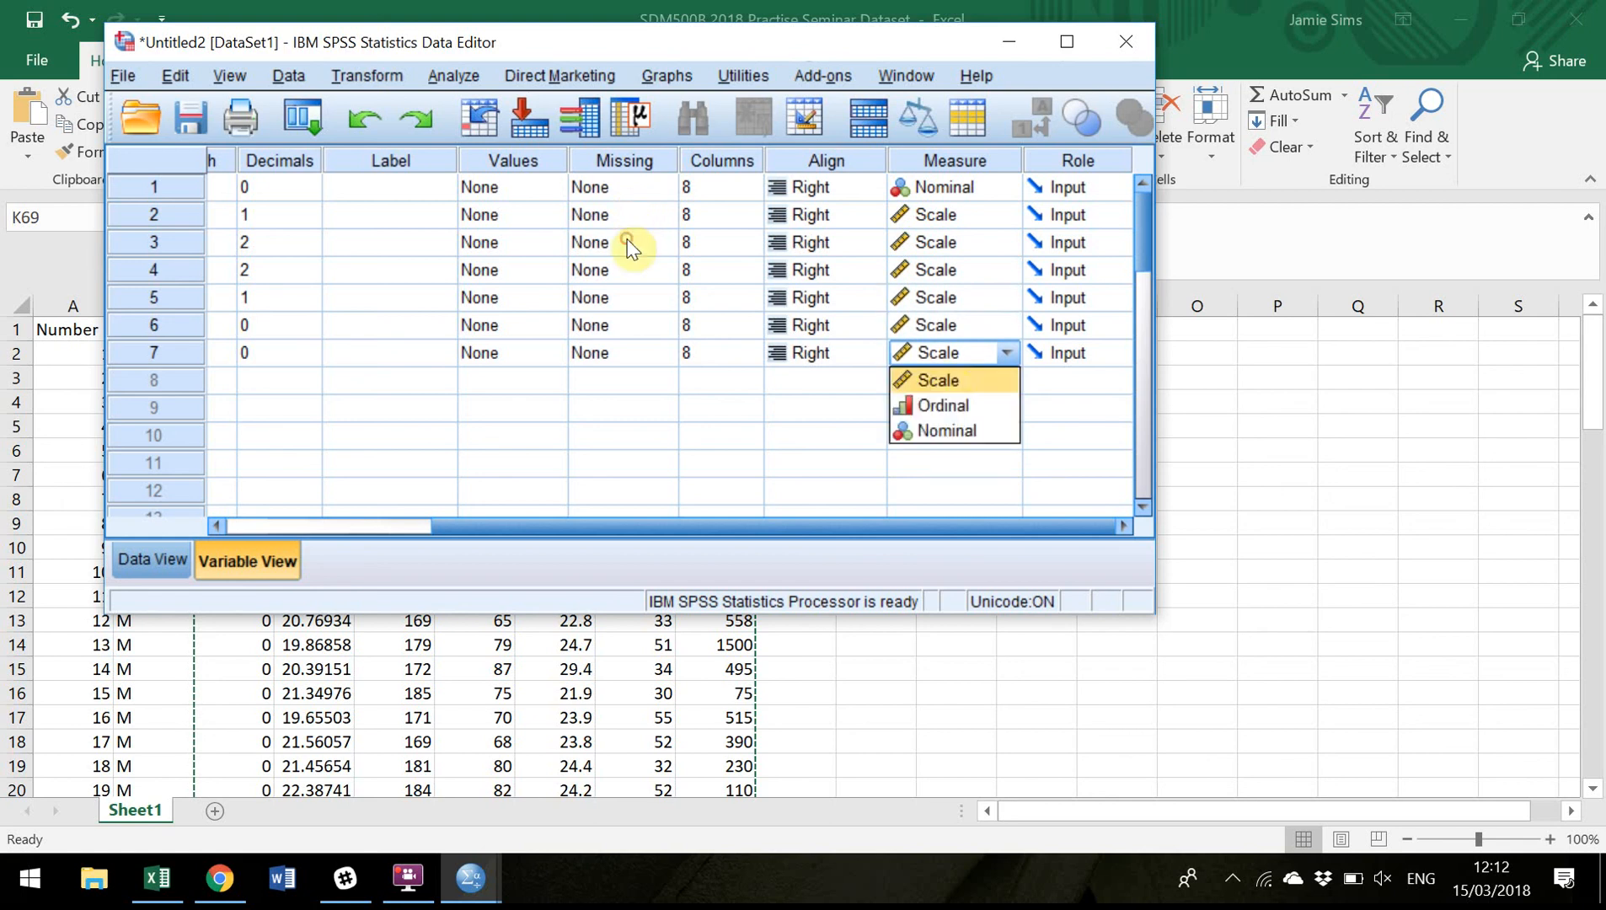
left_click(946, 377)
- Add a value label to Gender_Code that defines 0 as Male
scroll(816, 531, "left", 3)
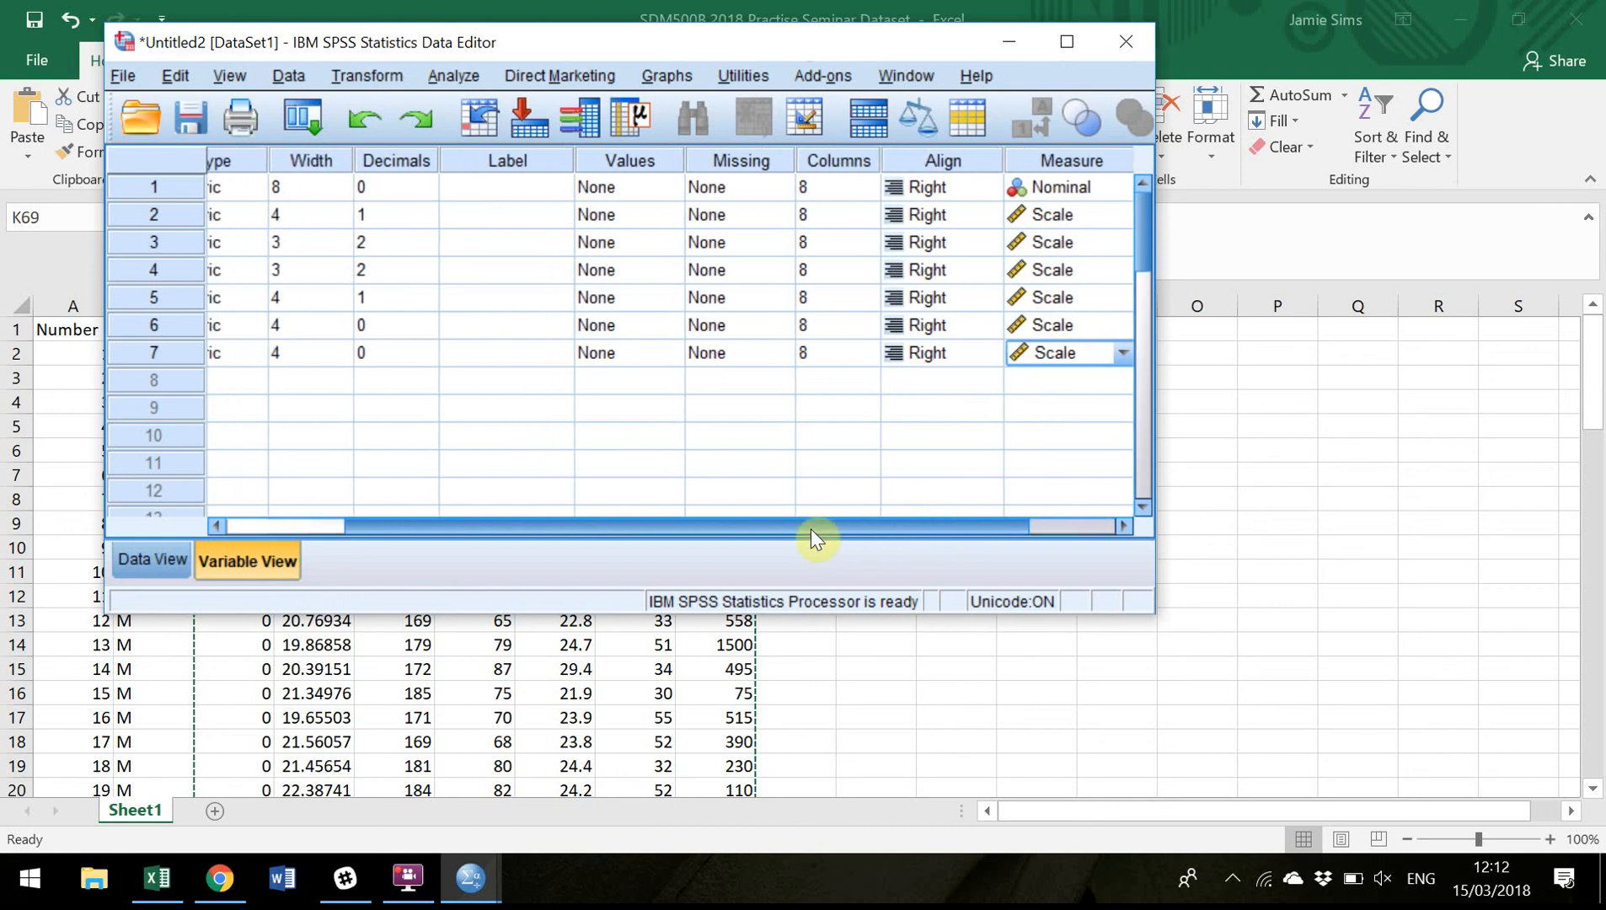
left_click_drag(780, 526, 677, 524)
left_click(680, 186)
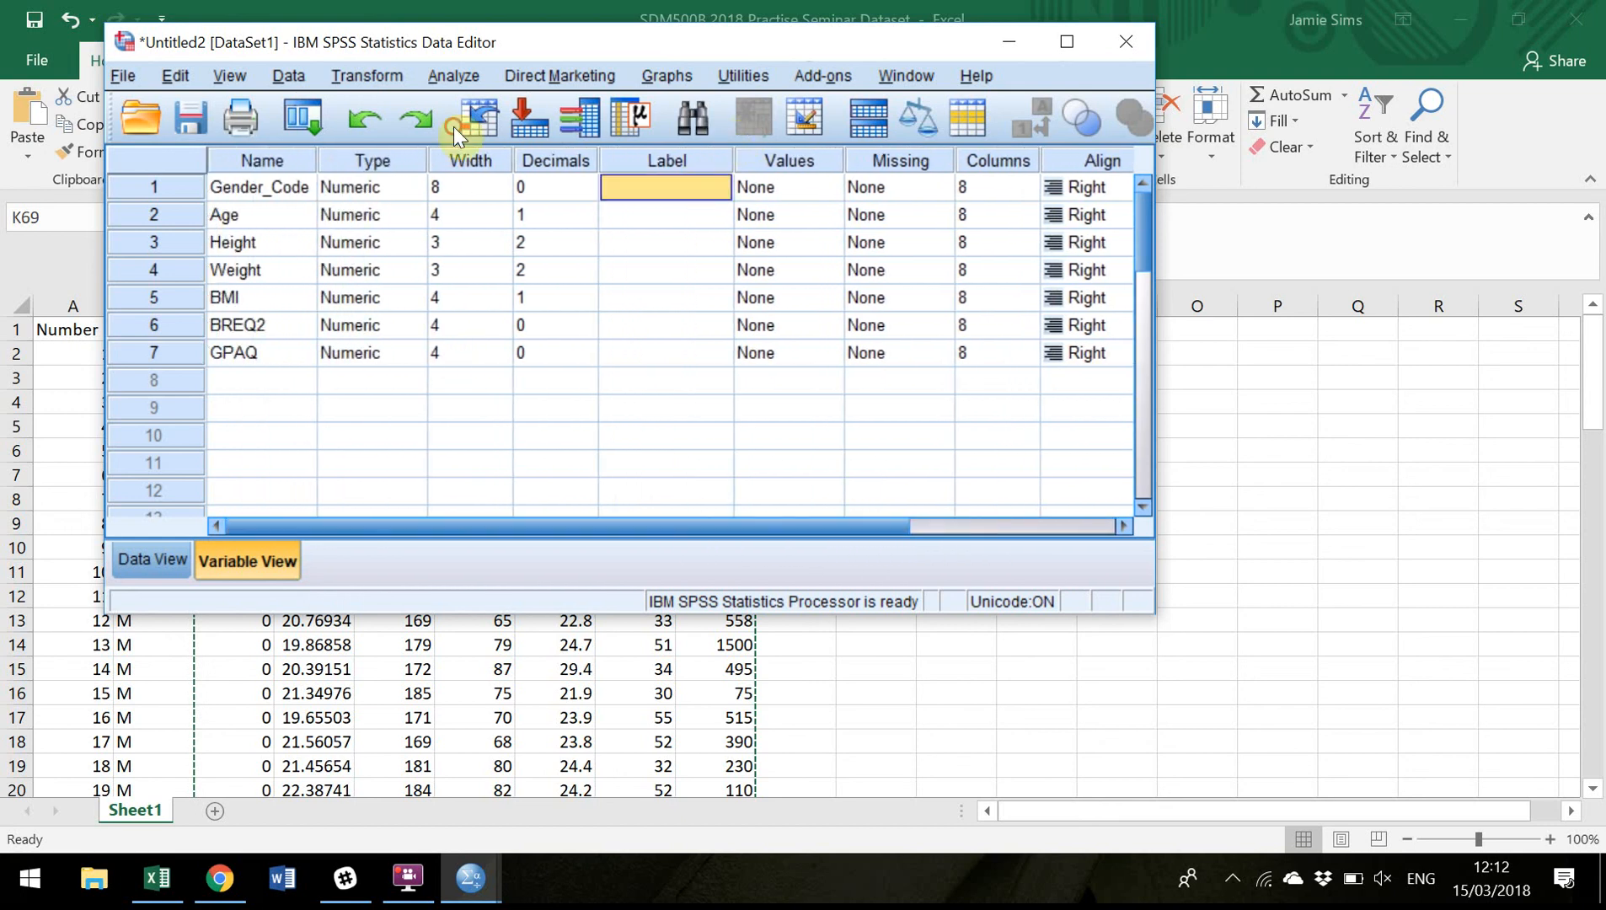
left_click(779, 194)
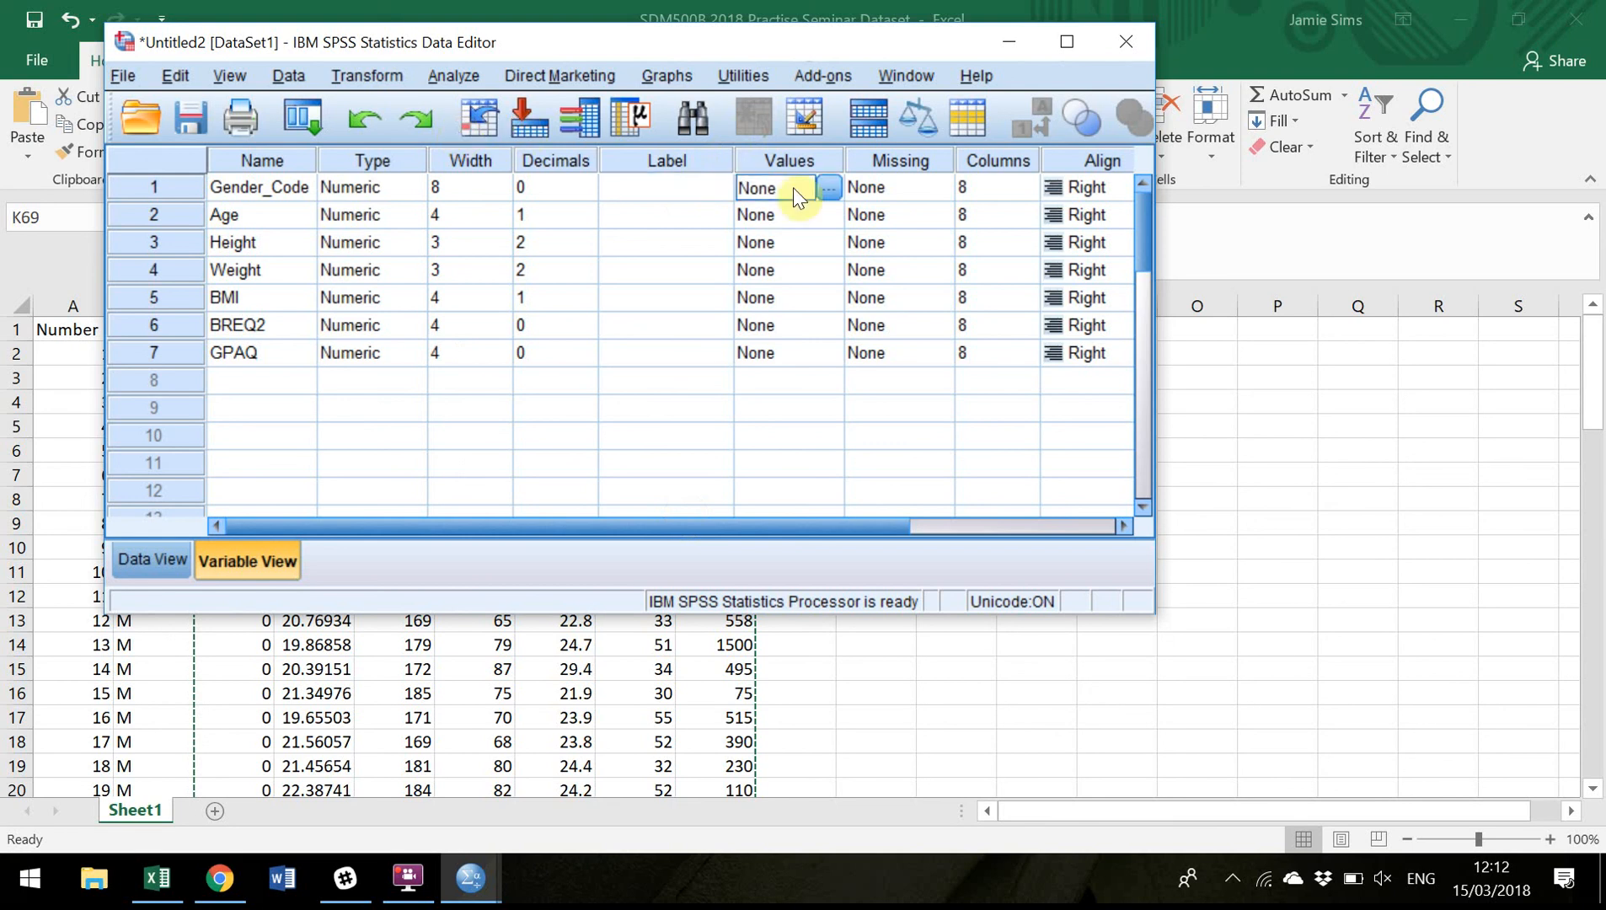
left_click(828, 189)
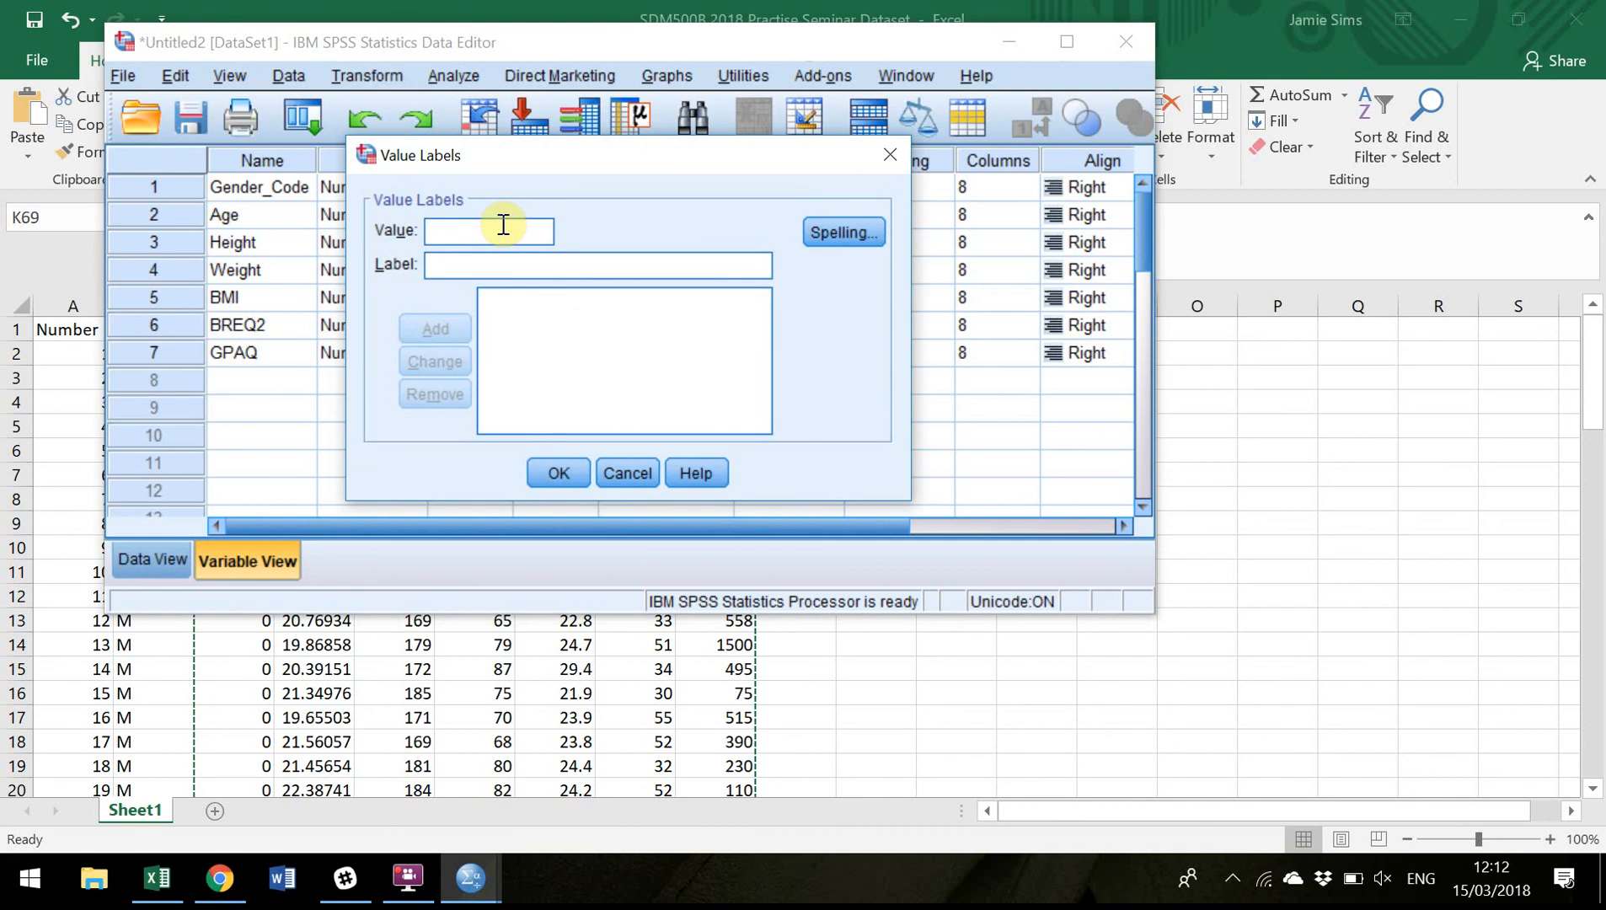
type("0")
left_click(494, 259)
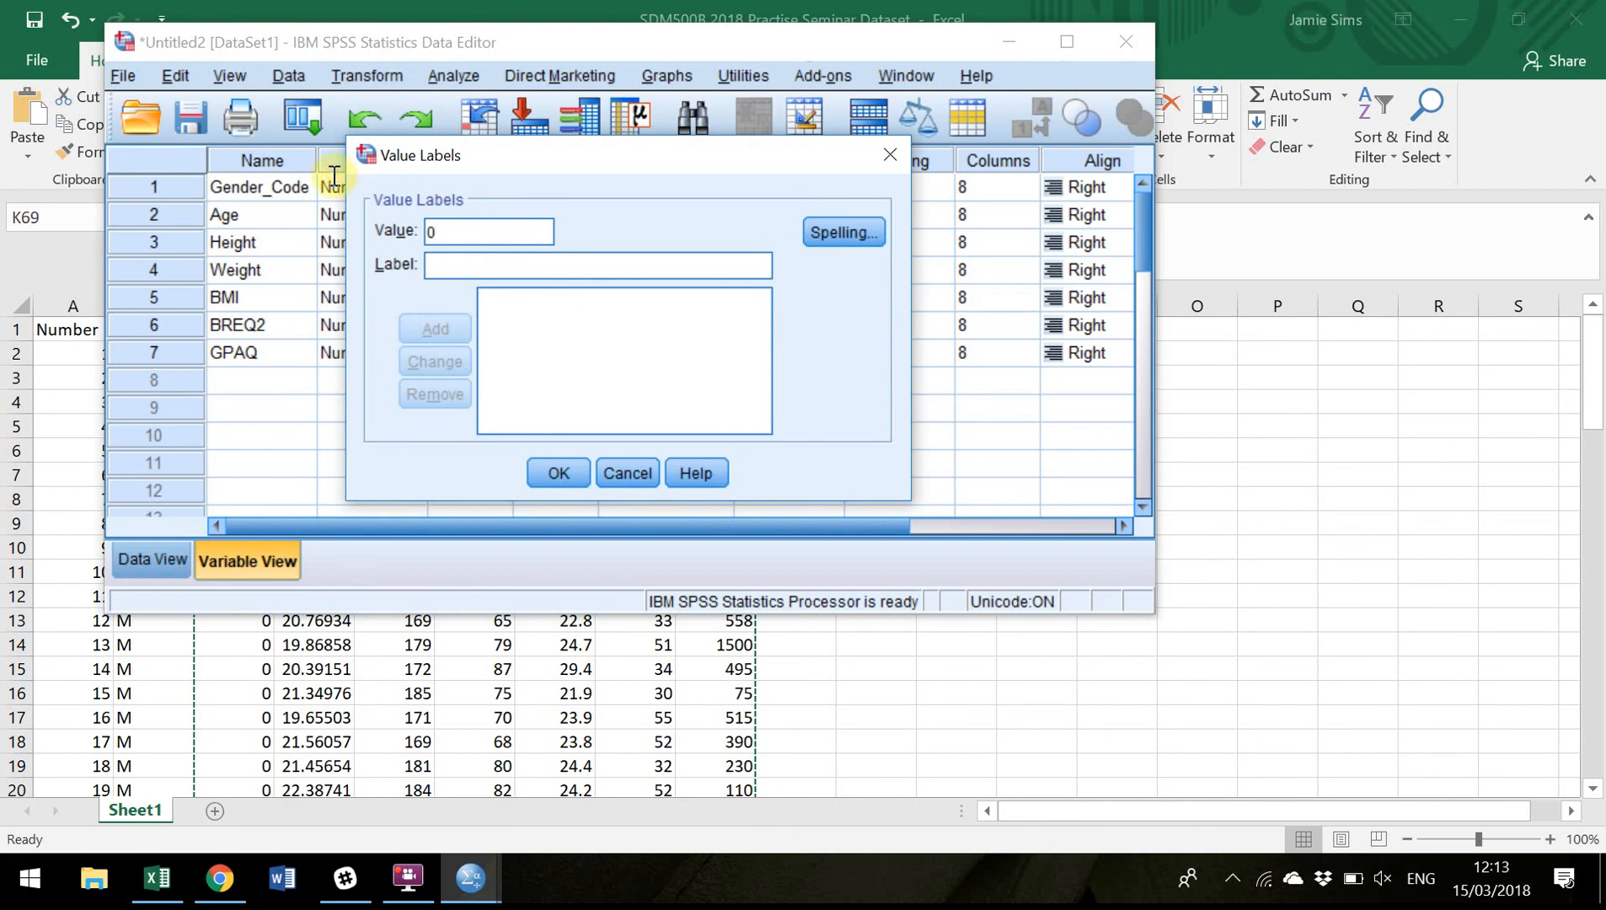
type("Male")
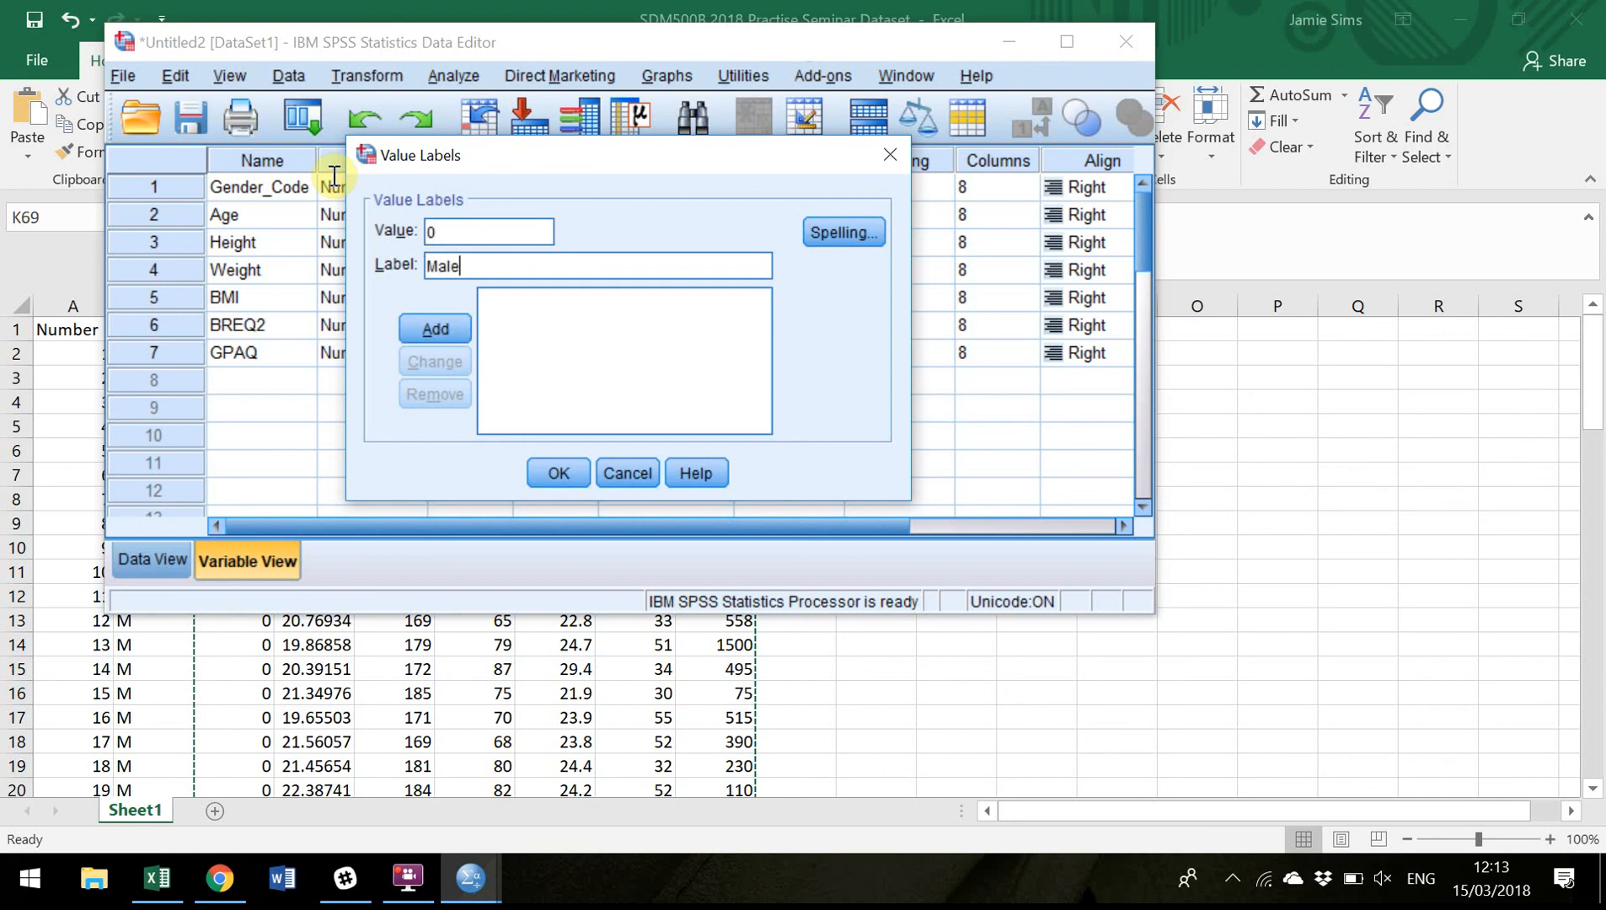
left_click(439, 329)
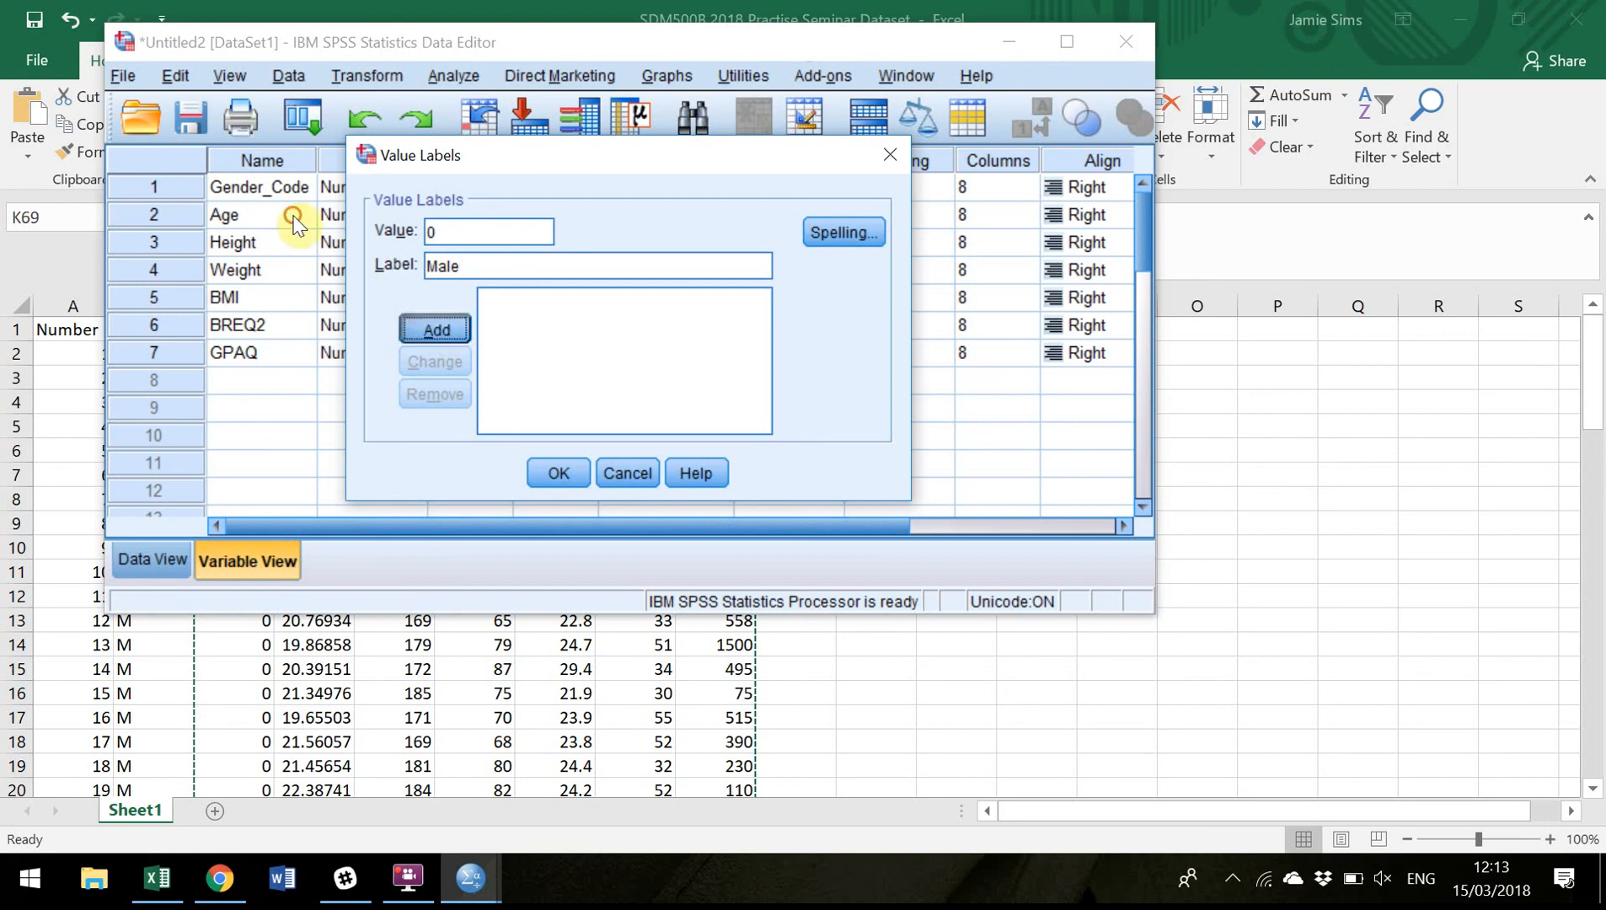
- Add the value label 1 as Female for Gender_Code and apply the value labels
type("1")
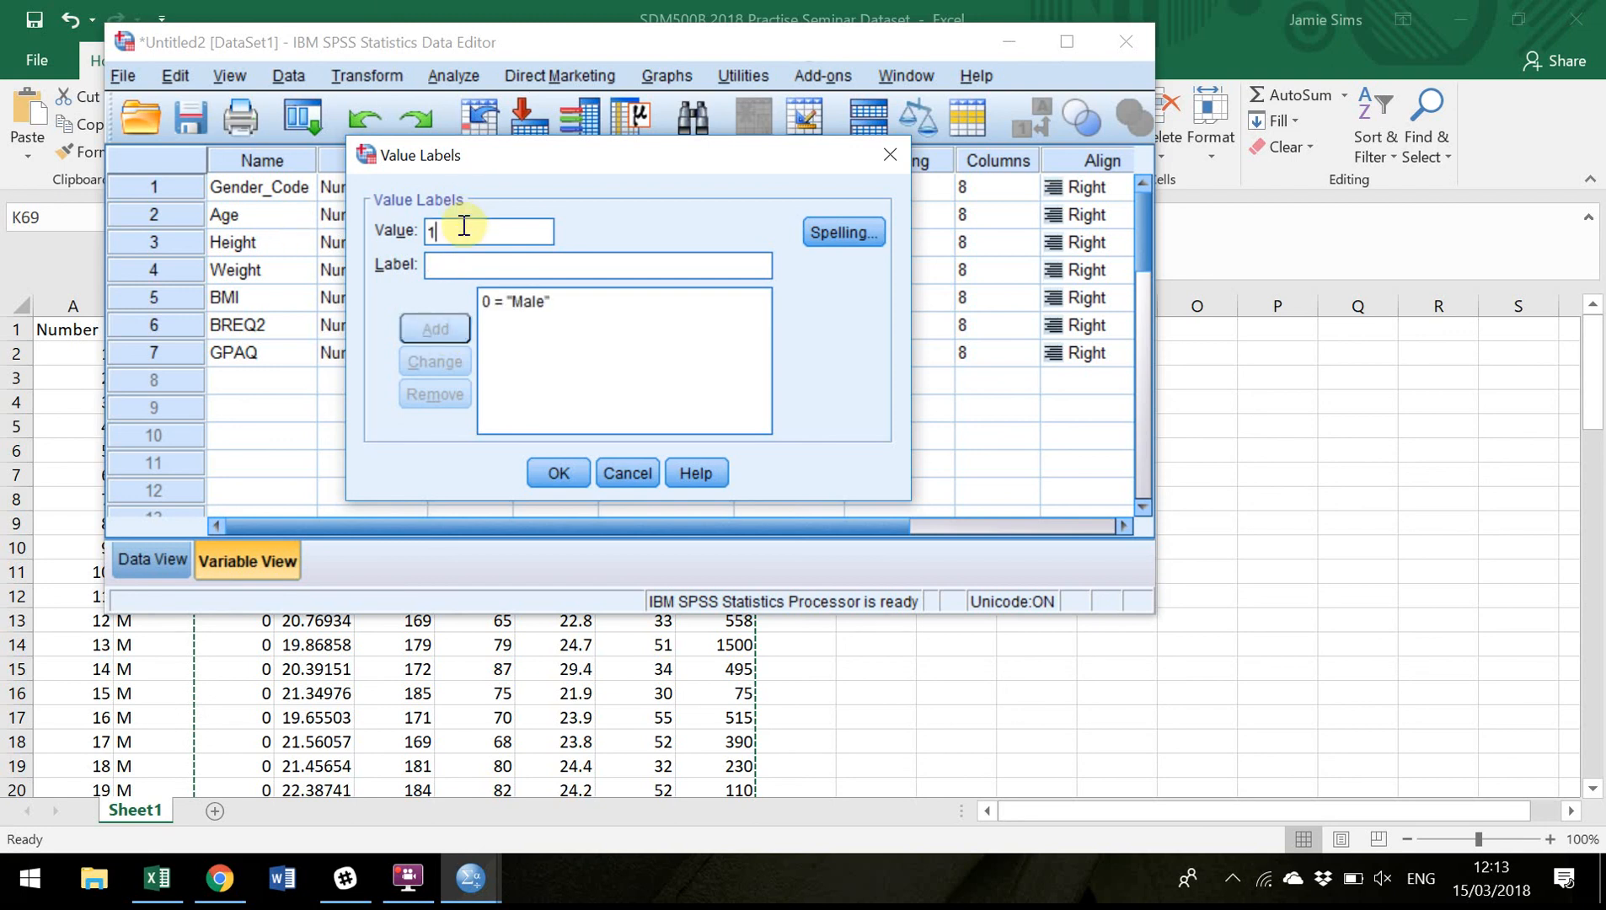
left_click(463, 256)
type("F")
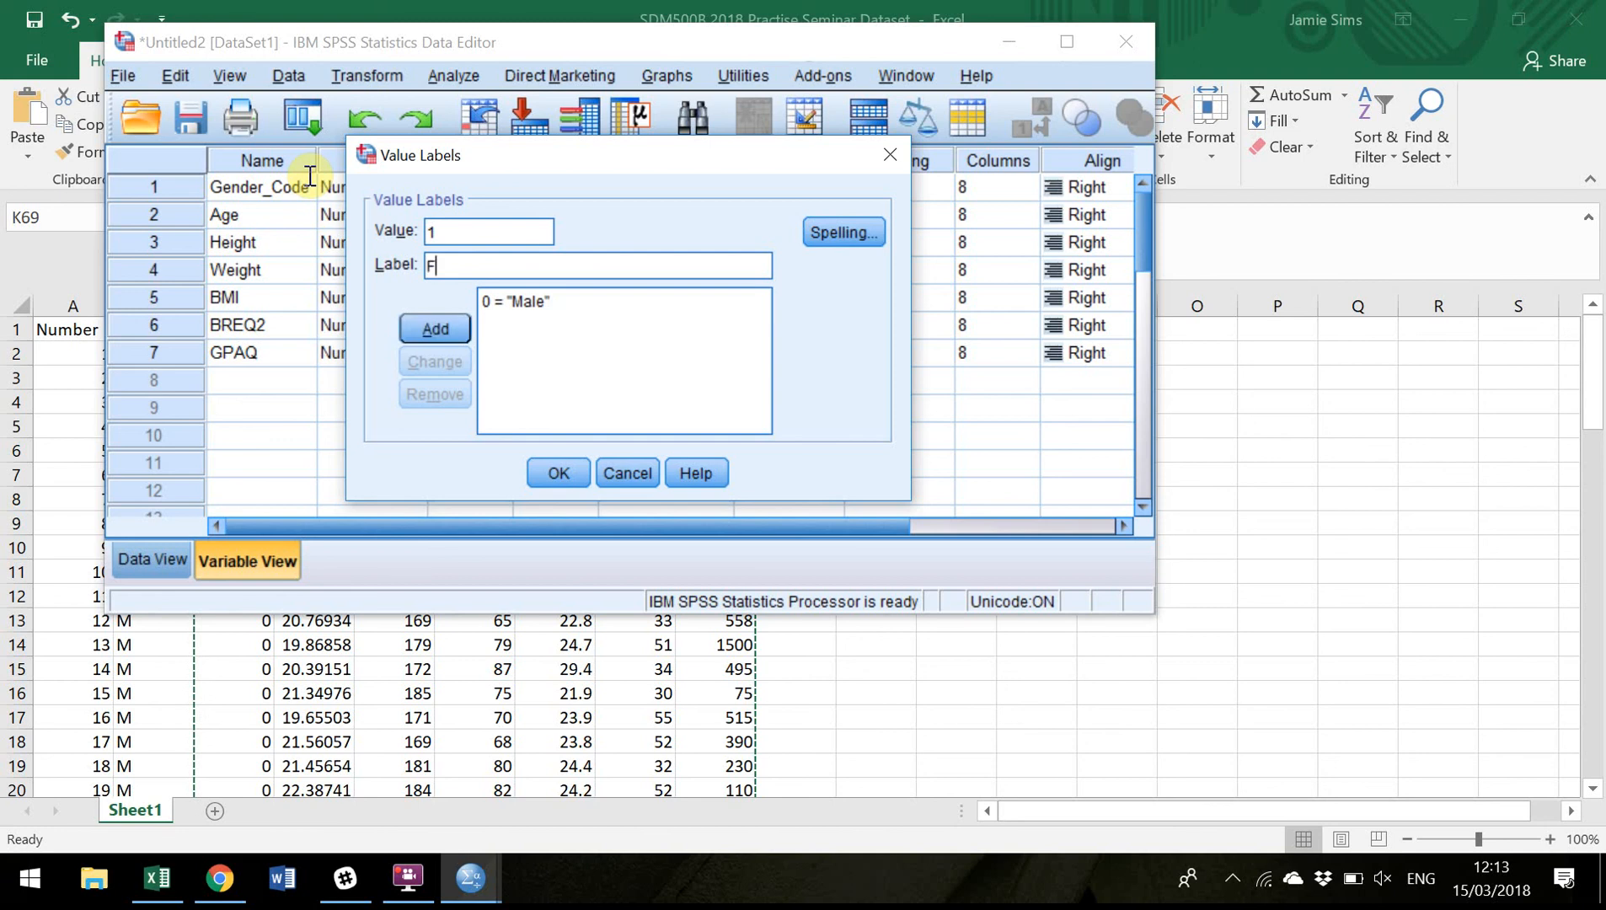
type("emale")
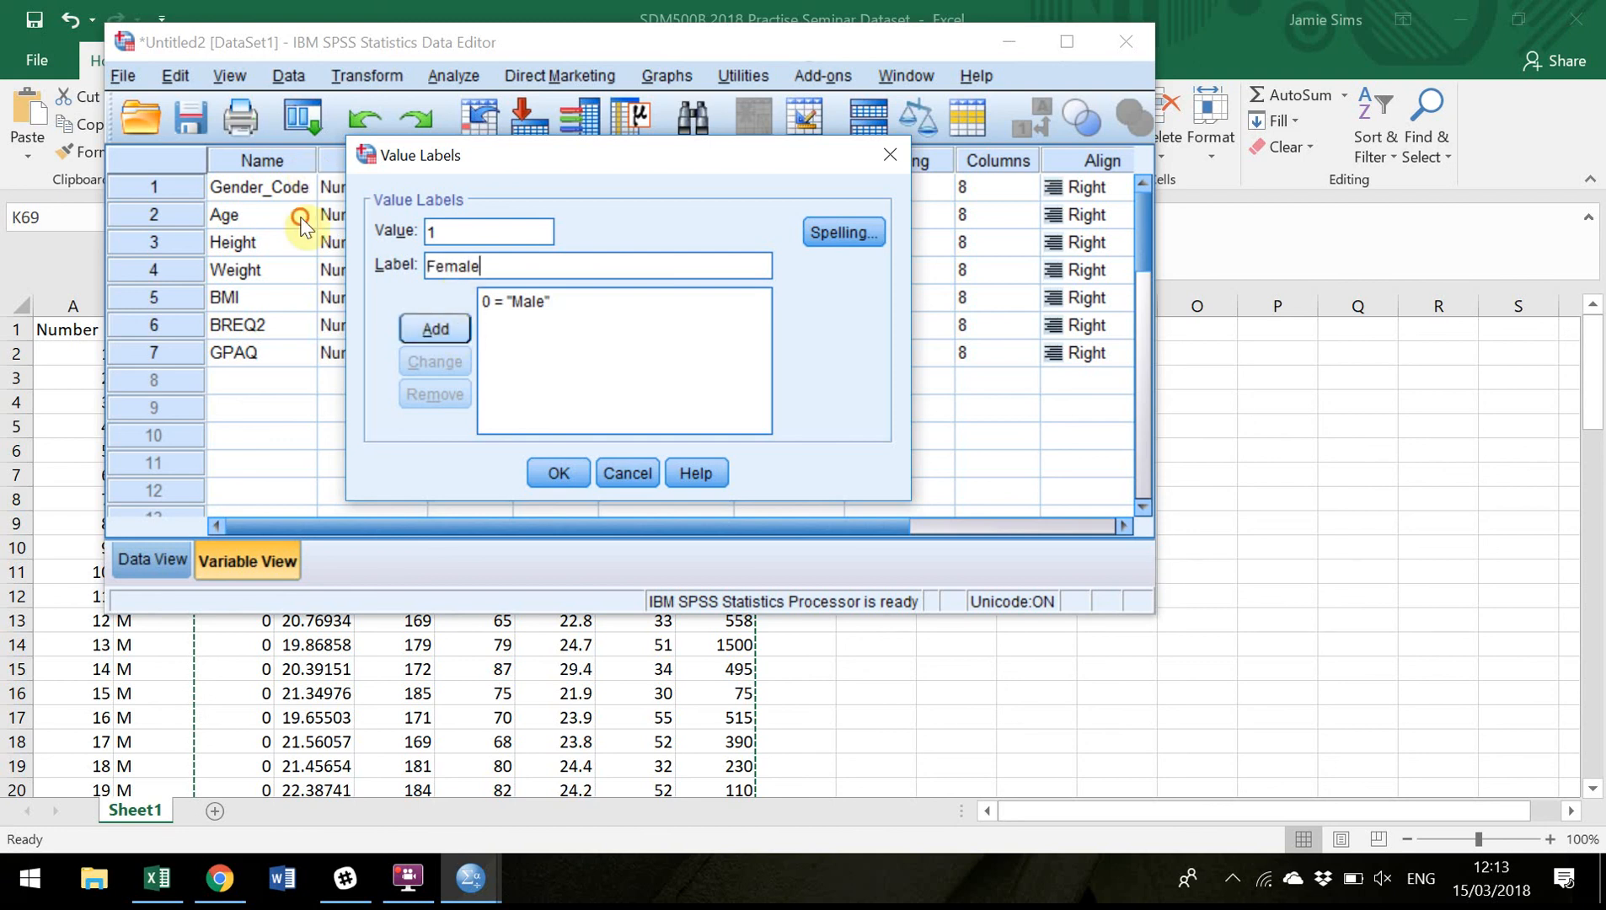
left_click(451, 329)
left_click(558, 473)
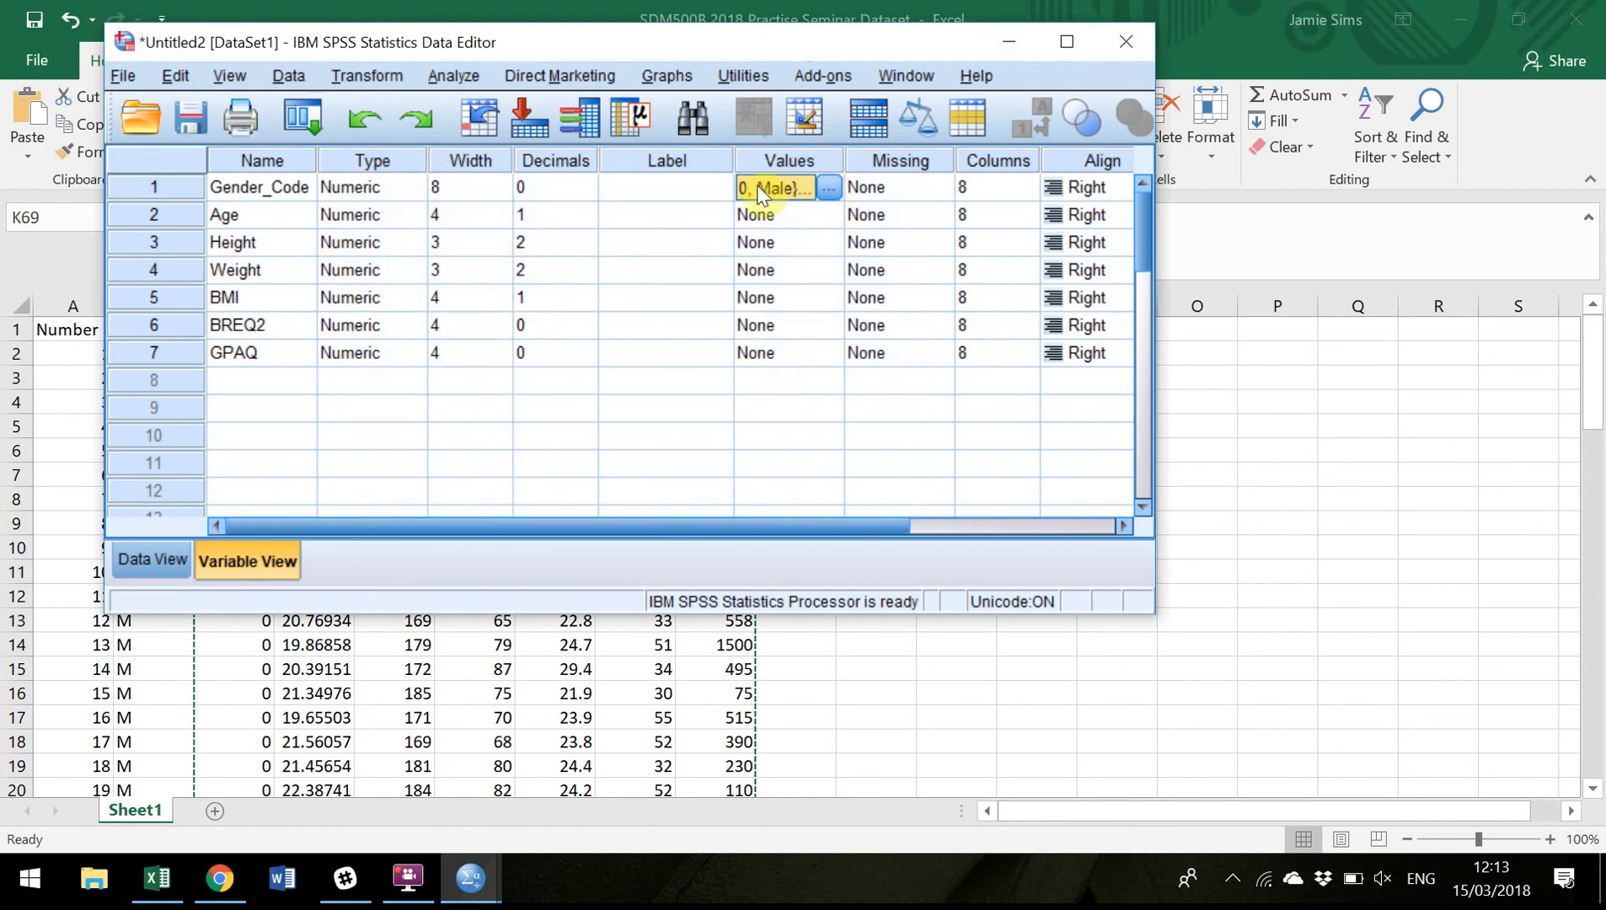
- Display the dataset's records to check the formatted values of the seven variables
left_click_drag(856, 526, 743, 512)
left_click(154, 560)
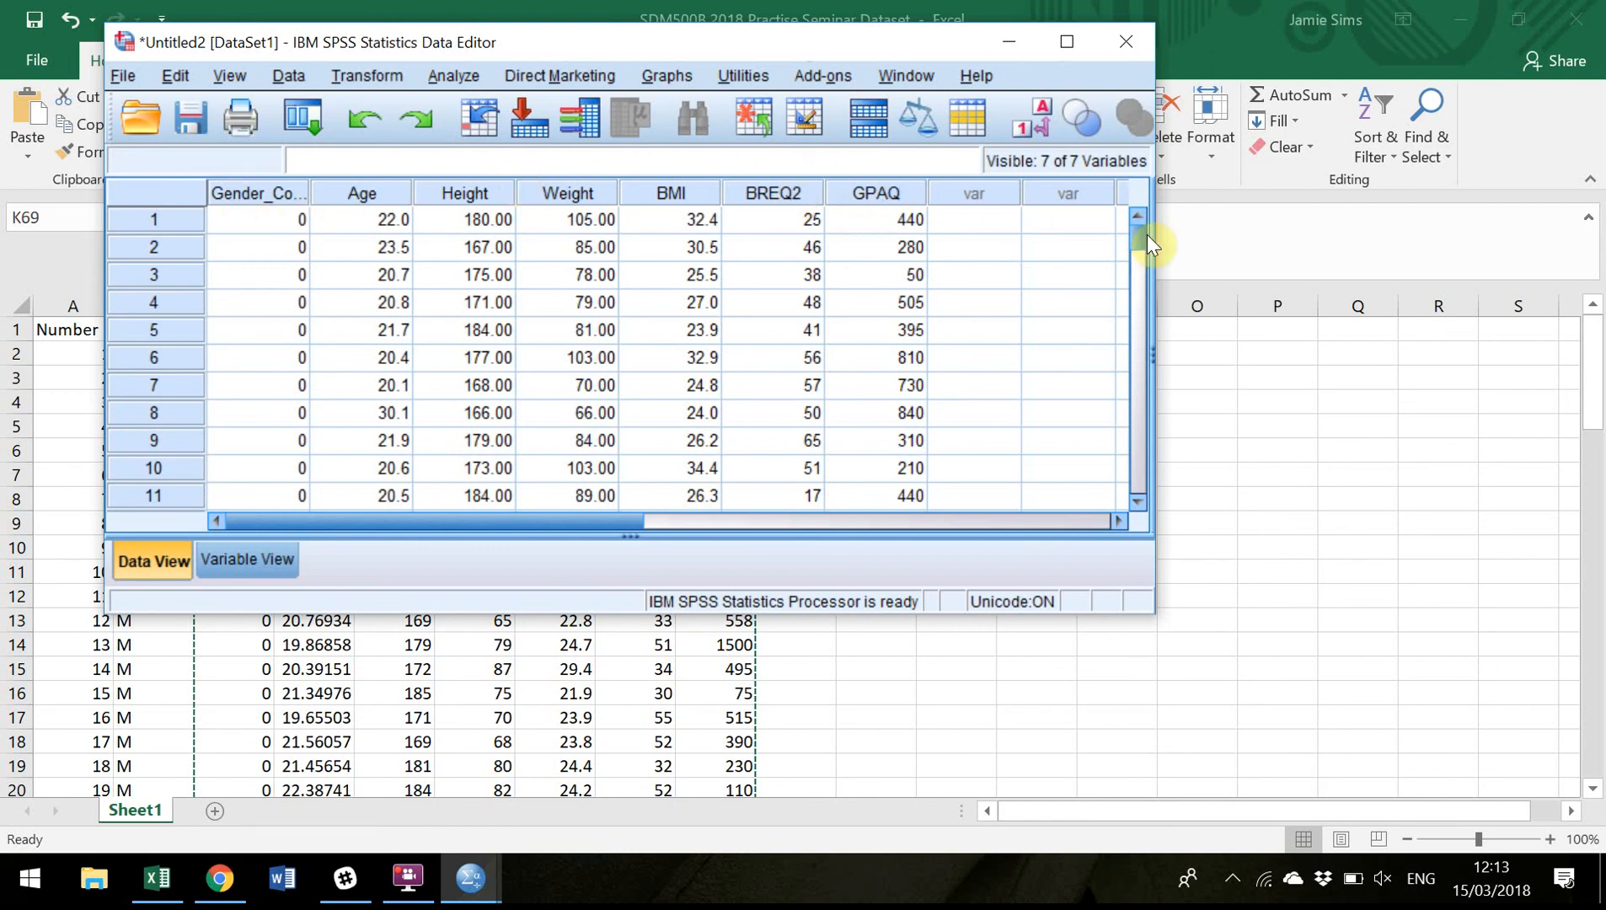
mouse_move(1137, 235)
left_mouse_down()
mouse_move(1144, 512)
mouse_move(1123, 280)
mouse_move(1140, 215)
left_mouse_up()
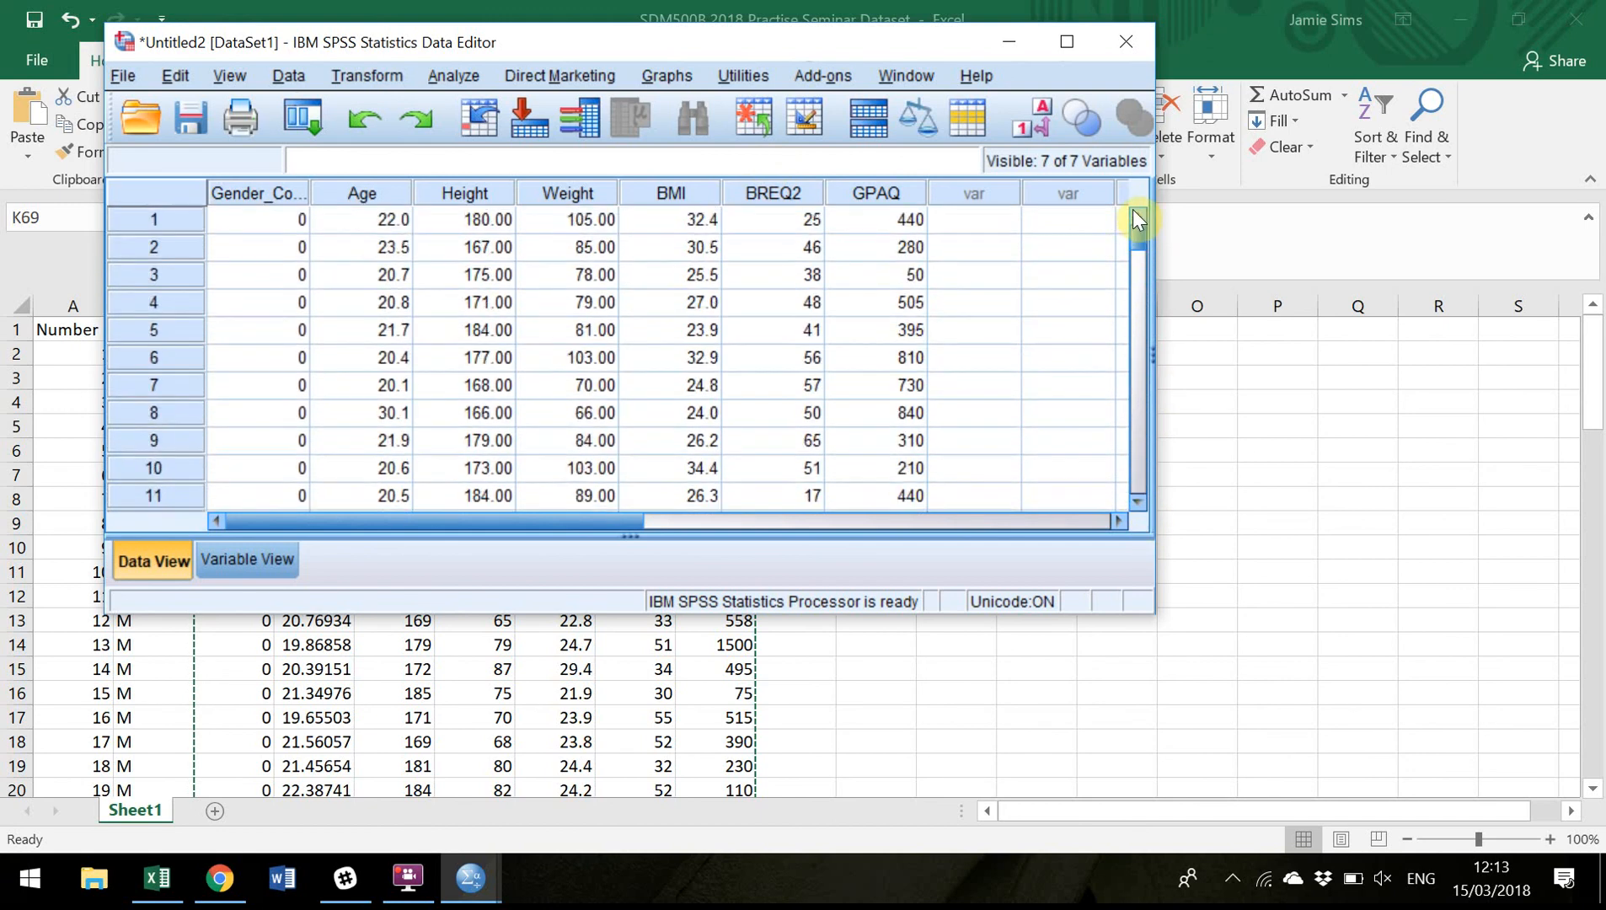